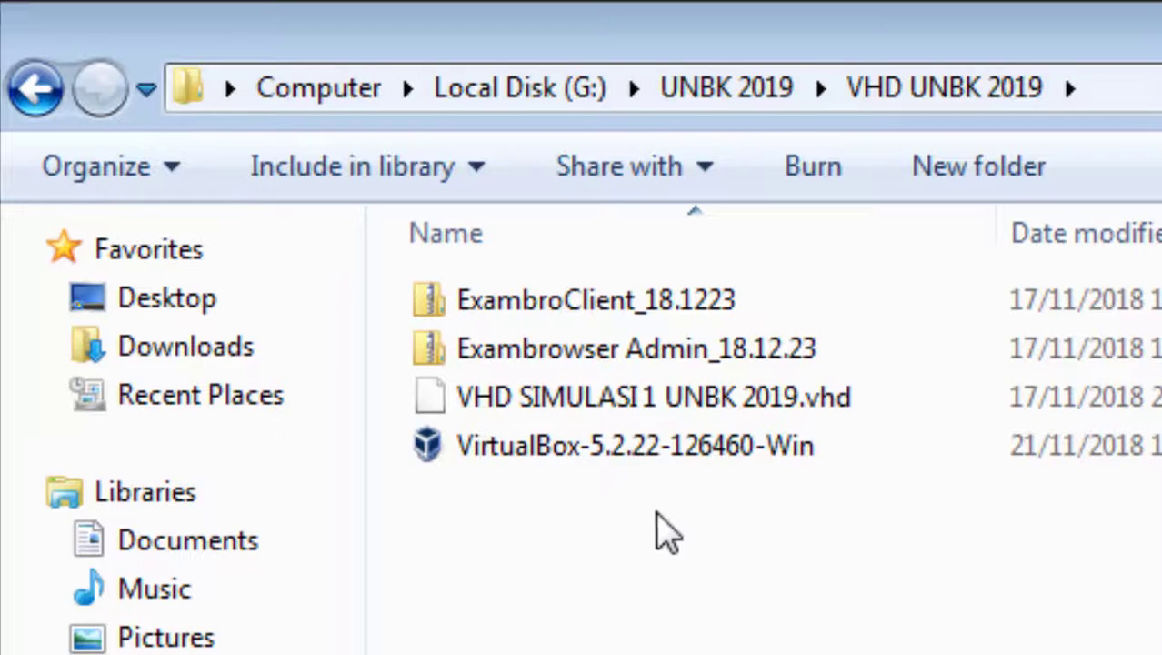
Step: Run the VirtualBox-5.2.22-126460-Win installer as administrator and accept the default features and install location
left_click(687, 449)
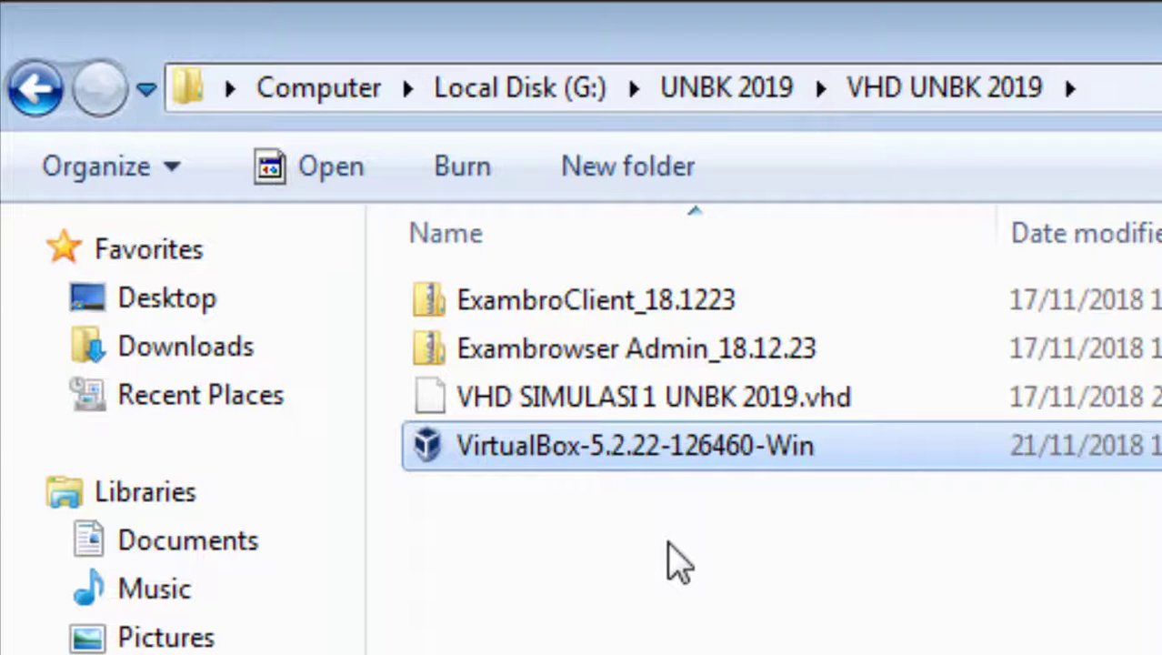
right_click(683, 445)
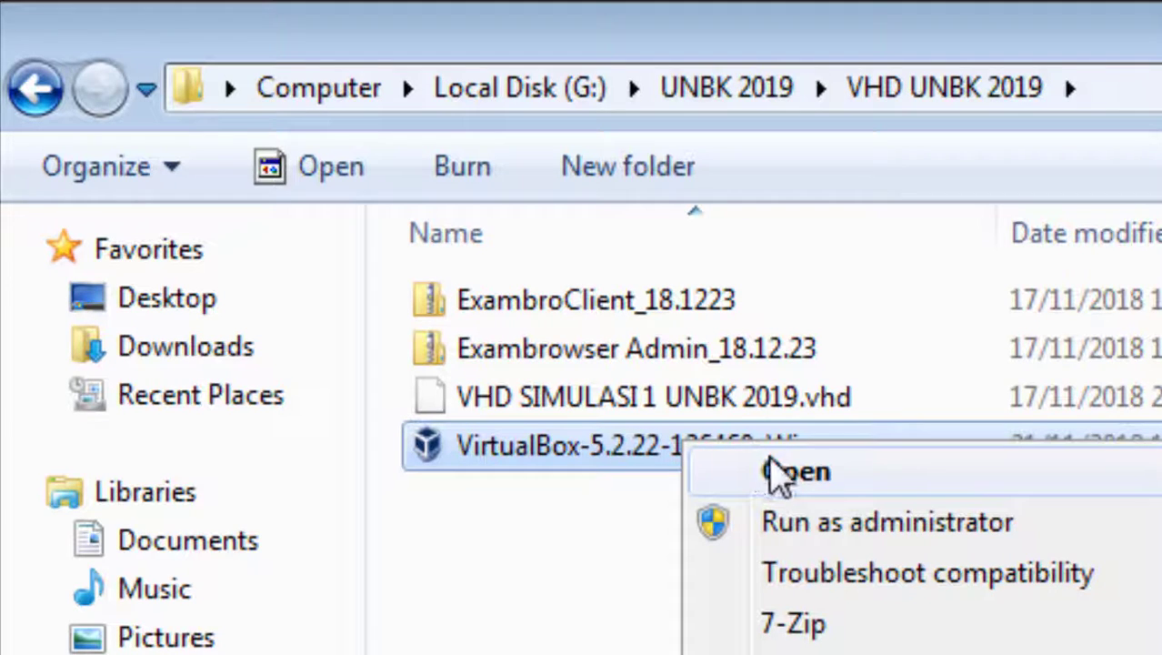
left_click(909, 525)
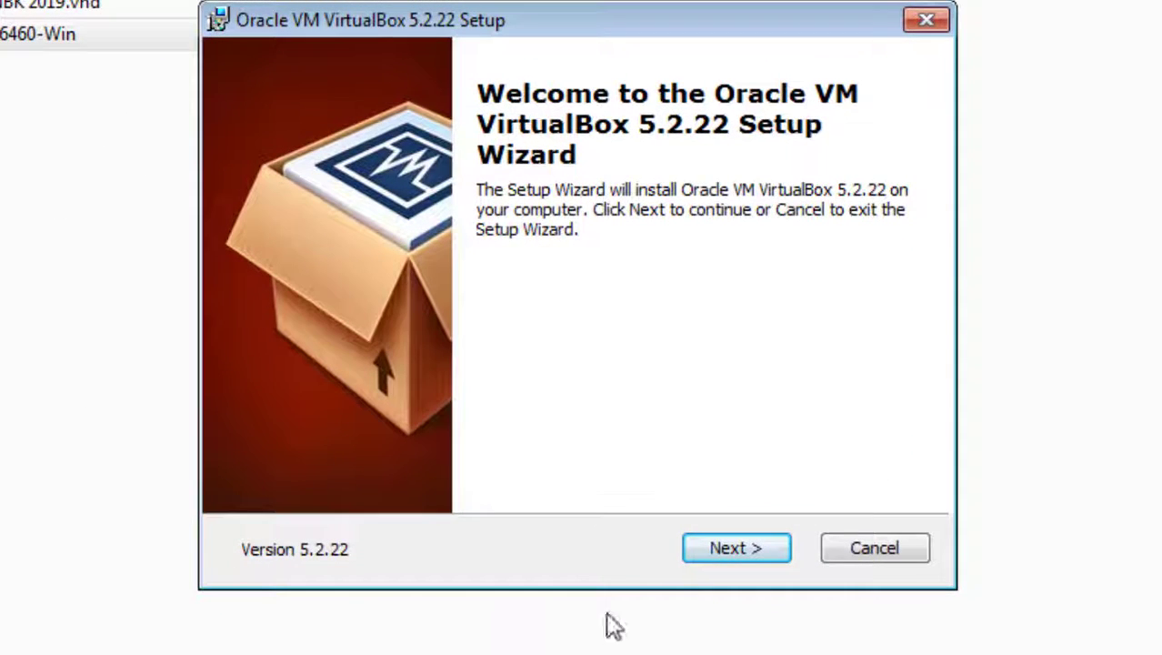
left_click(748, 552)
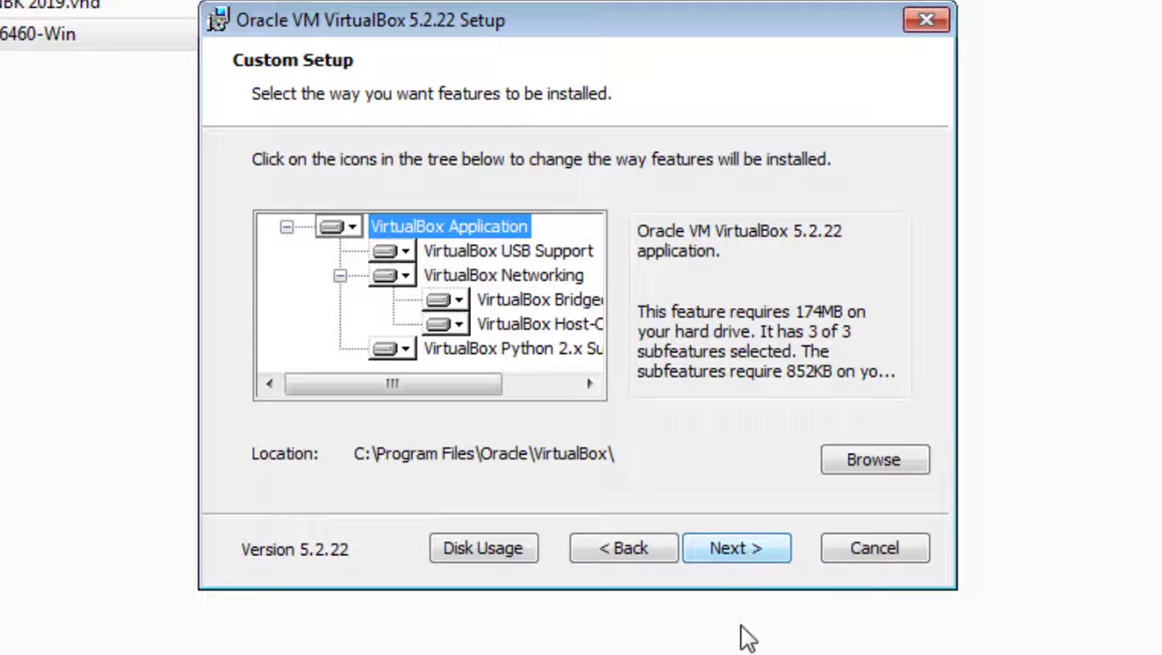
left_click(733, 551)
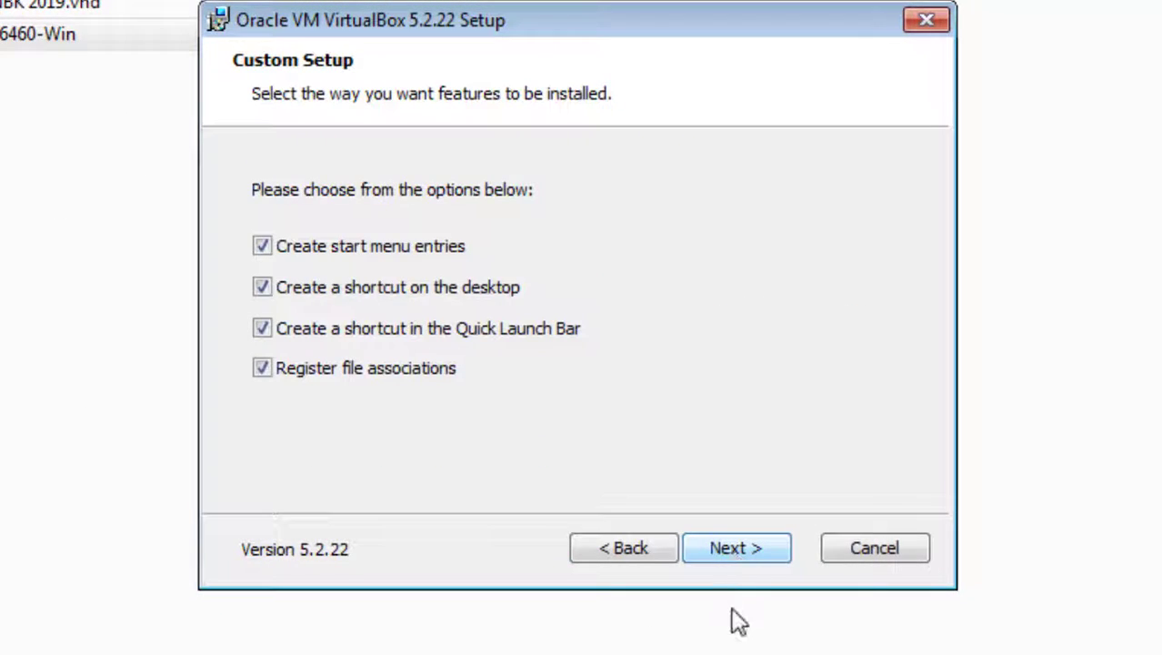
Step: Confirm the shortcut and file association options and start the VirtualBox installation, accepting the temporary network disconnection
left_click(262, 364)
left_click(262, 366)
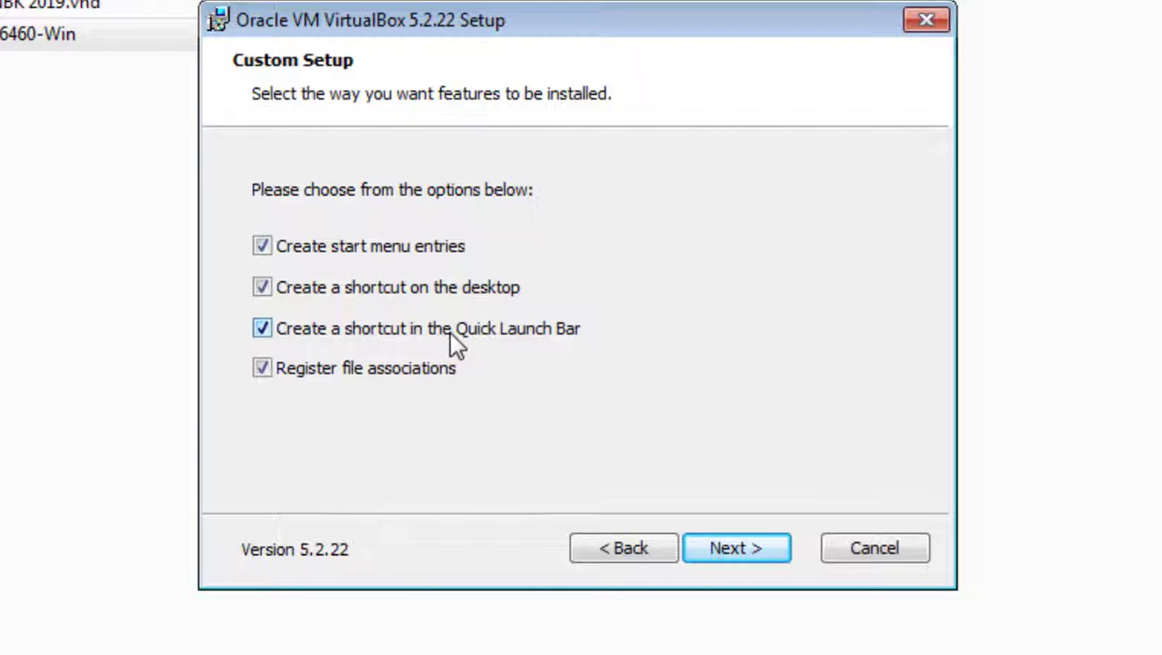
left_click(262, 328)
left_click(734, 550)
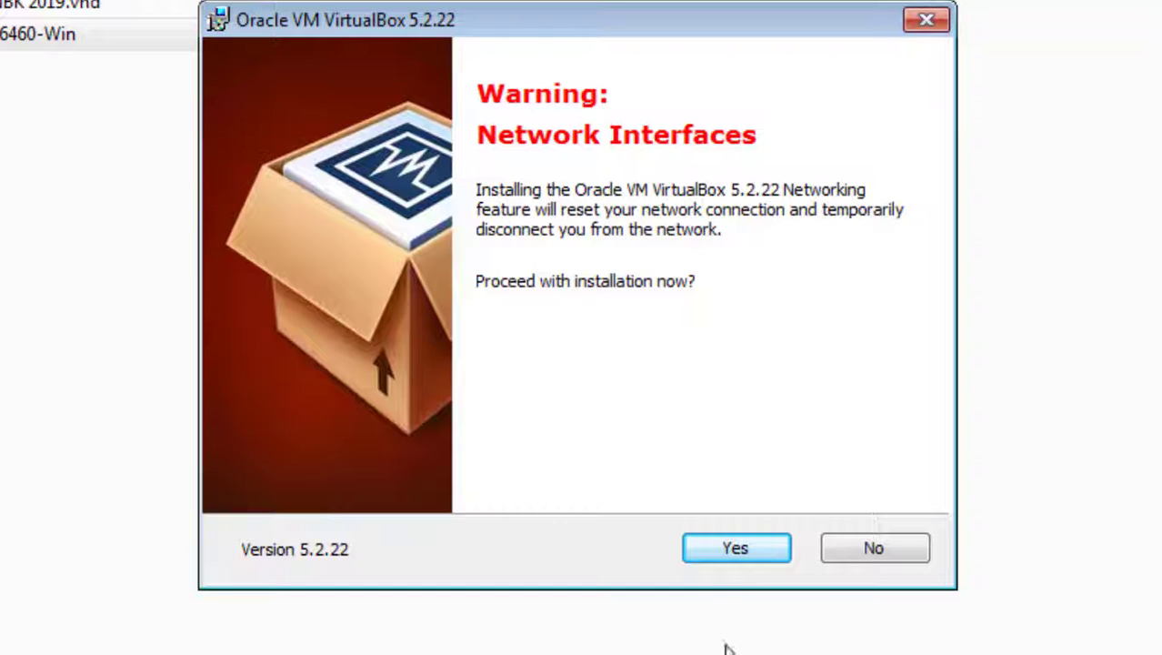
left_click(735, 558)
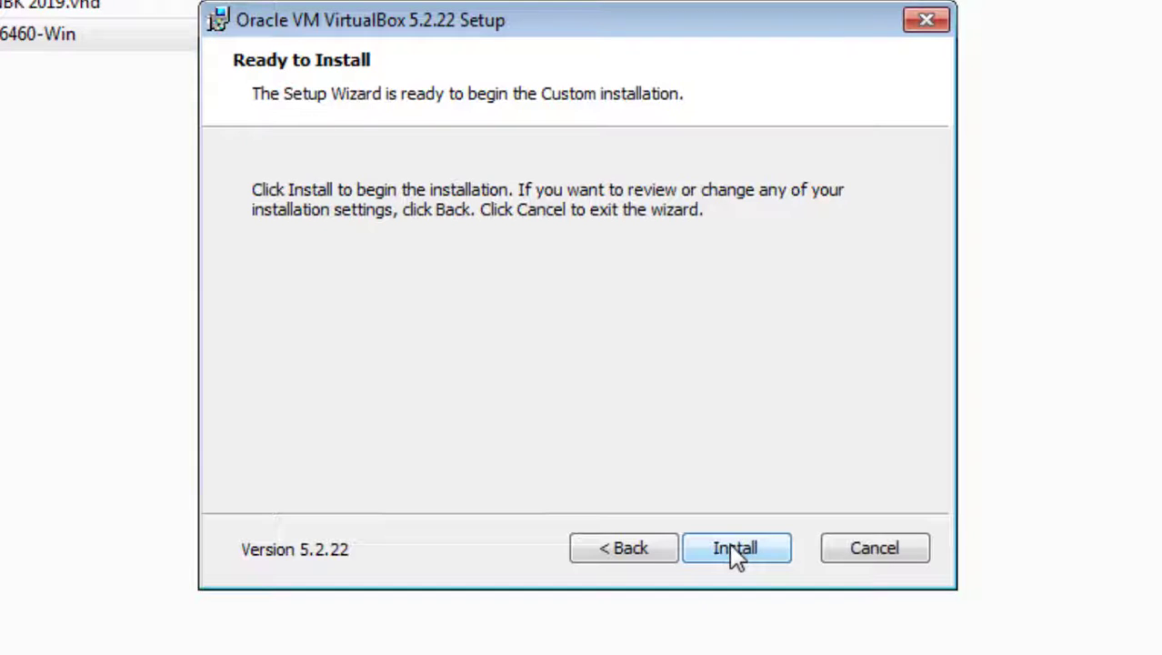
left_click(735, 553)
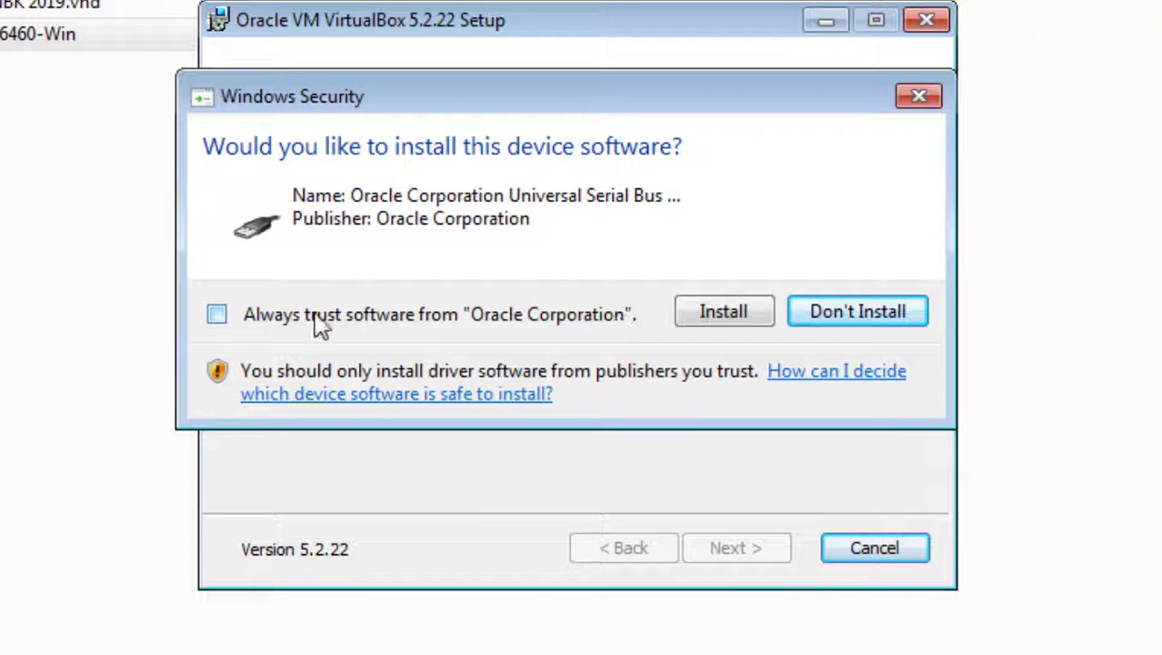
Step: Always trust software from Oracle Corporation and install its Universal Serial Bus device software
left_click(216, 315)
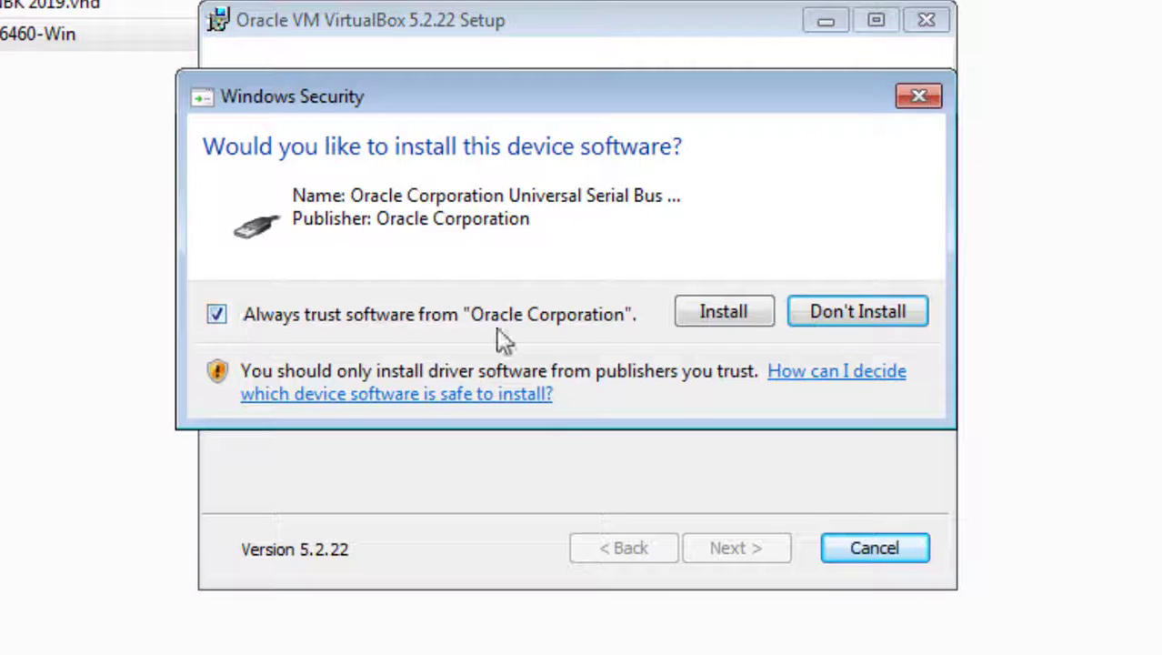
left_click(734, 314)
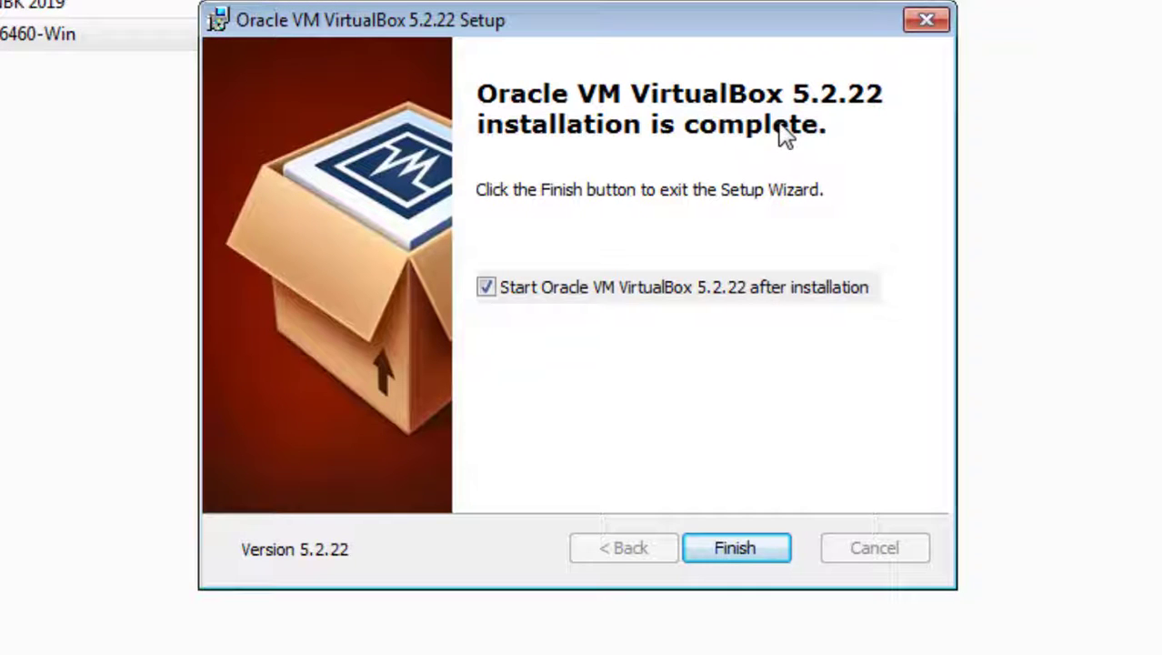
Step: Finish the VirtualBox 5.2.22 setup with the option to start it after installation and bring up its window
left_click_drag(626, 32, 615, 52)
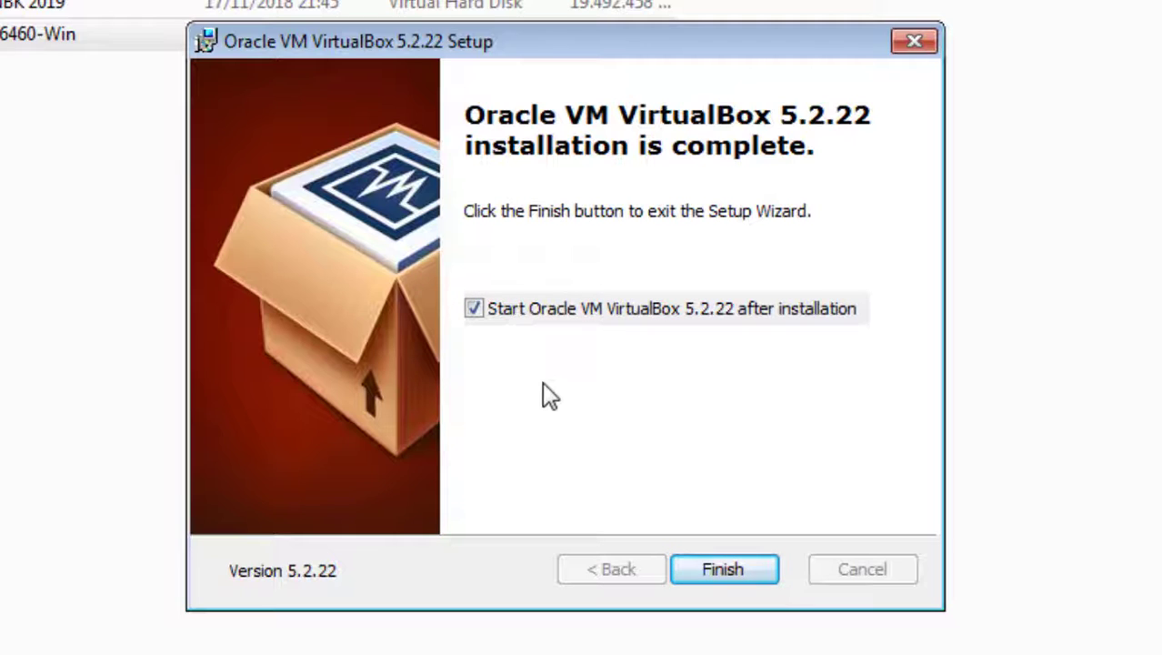
left_click(722, 568)
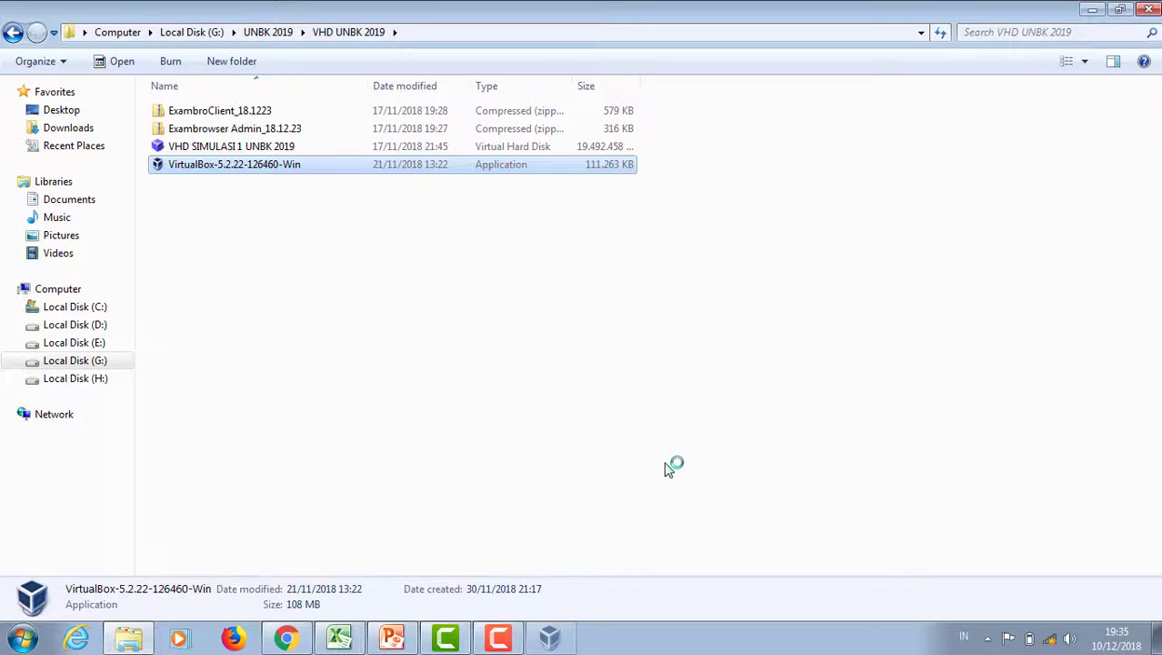
left_click(551, 640)
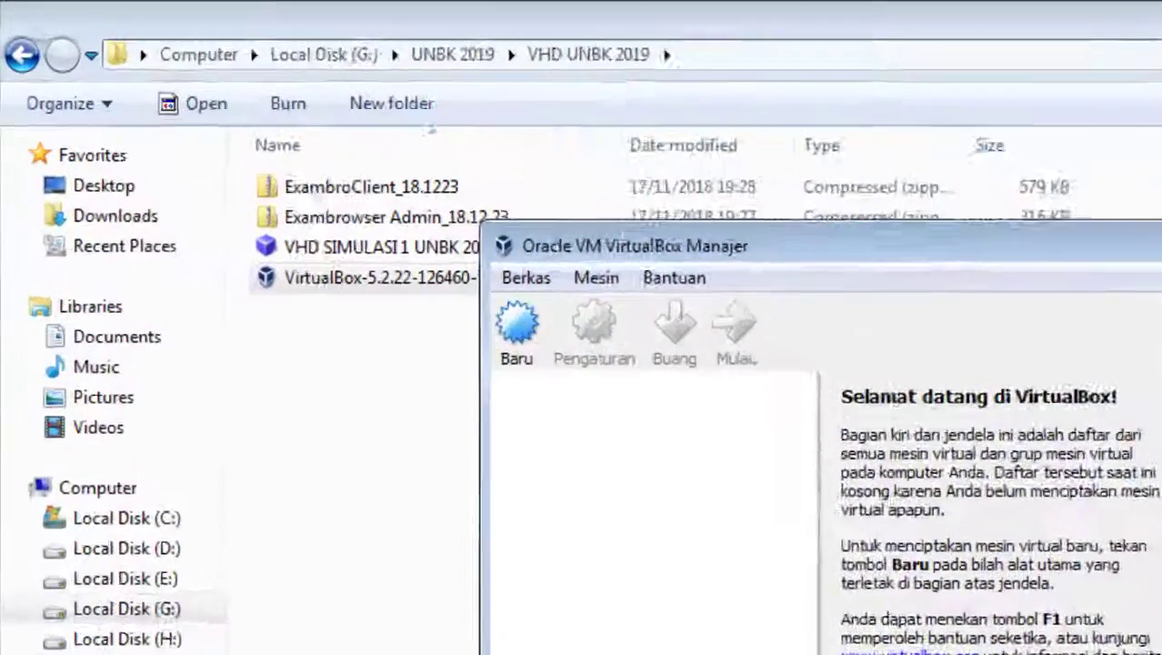
Step: Copy the VHD SIMULASI 1 UNBK 2019 virtual hard disk from the VHD UNBK 2019 folder to Local Disk (C:)
left_click(240, 162)
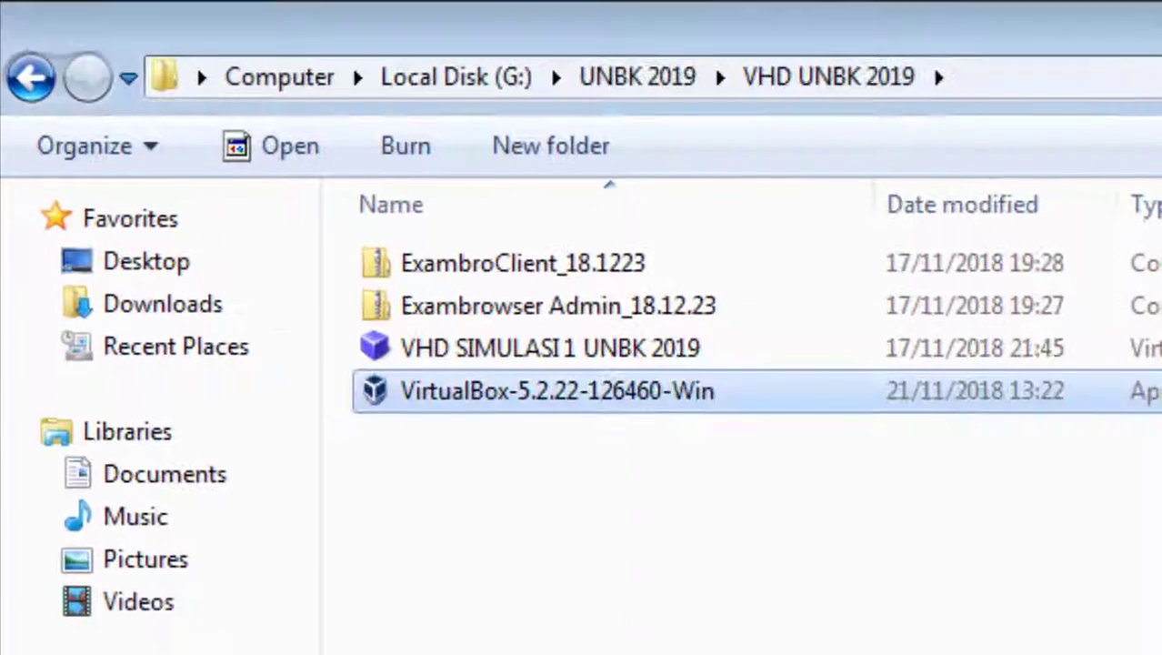
left_click(579, 357)
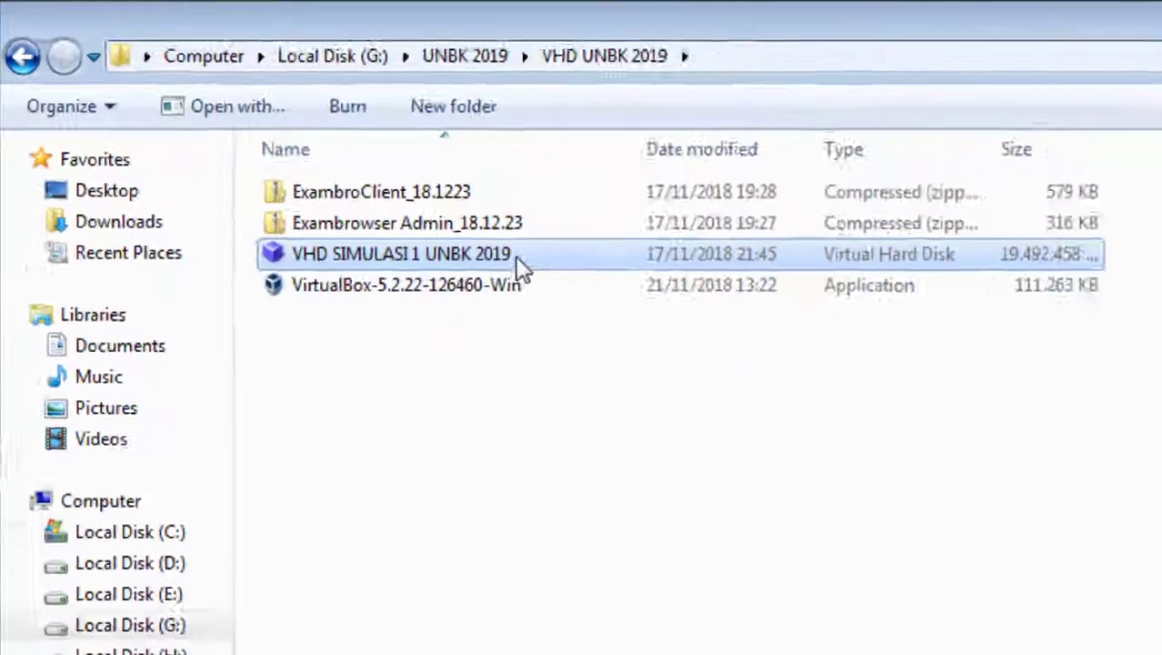
right_click(714, 358)
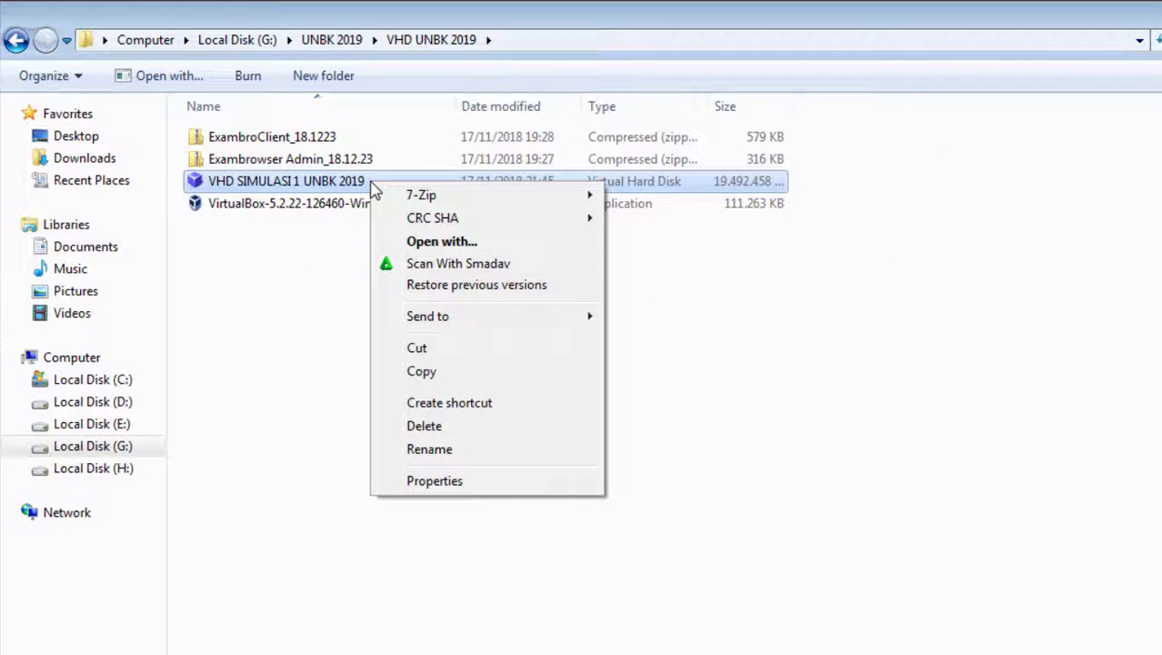
left_click(463, 380)
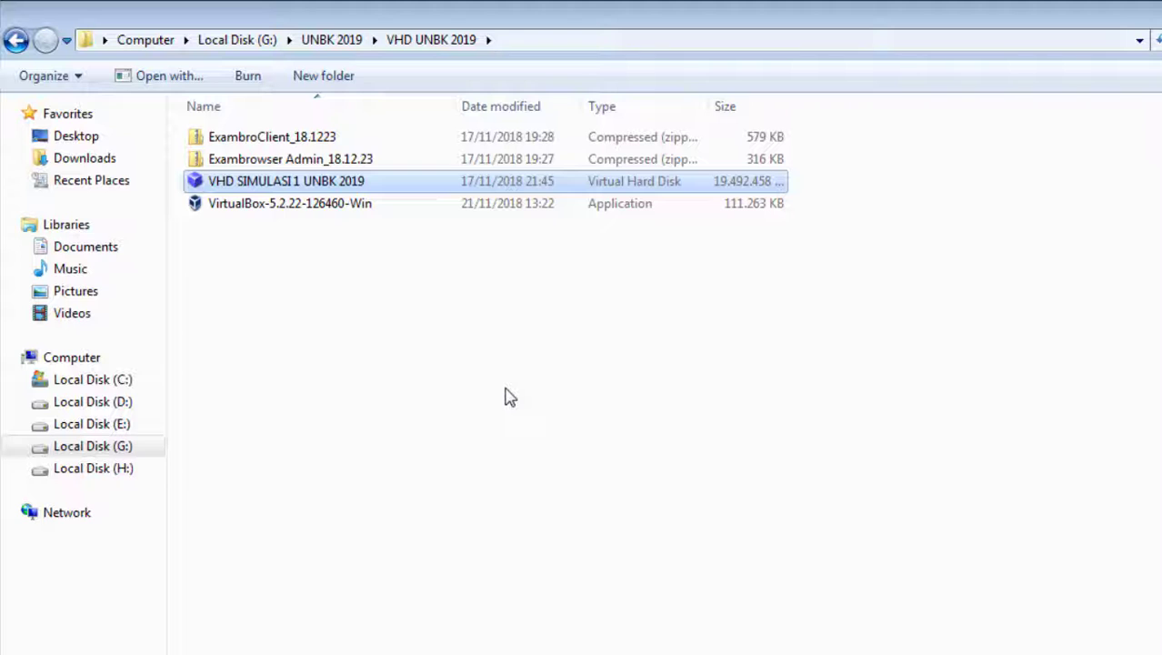
left_click(86, 380)
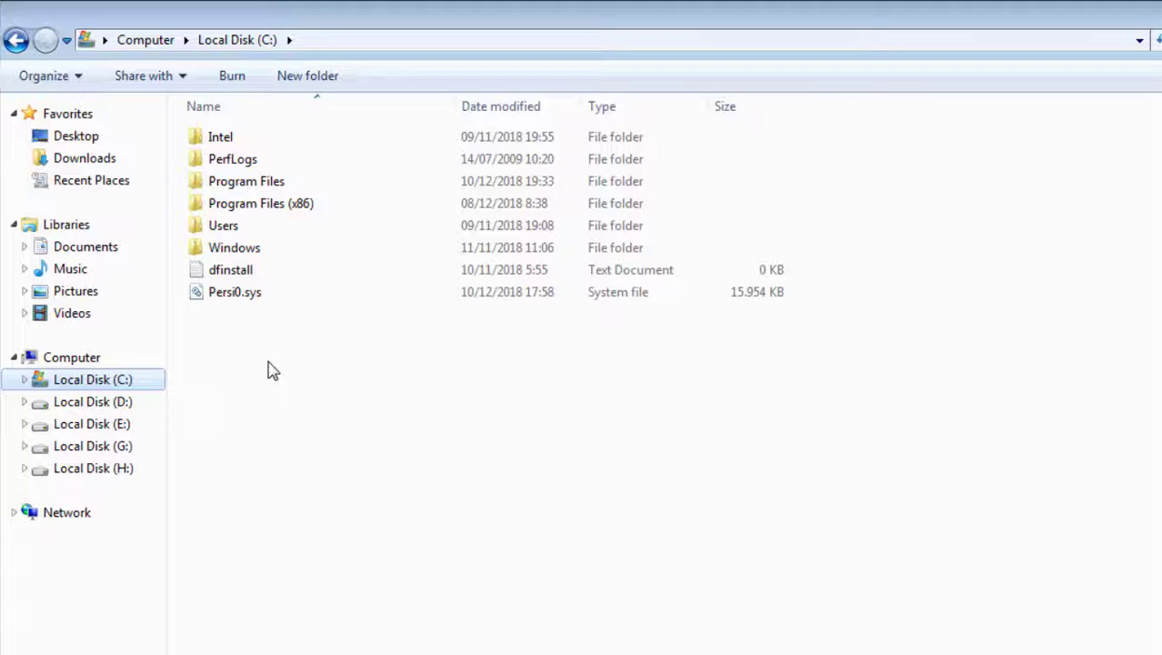
right_click(299, 391)
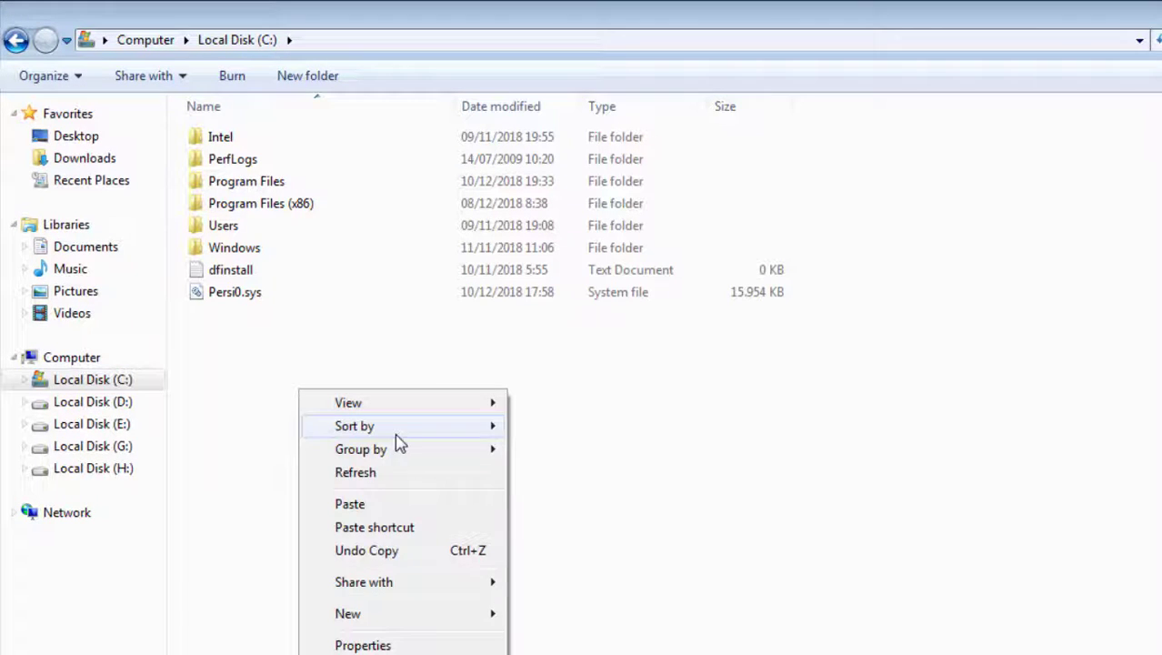
left_click(390, 508)
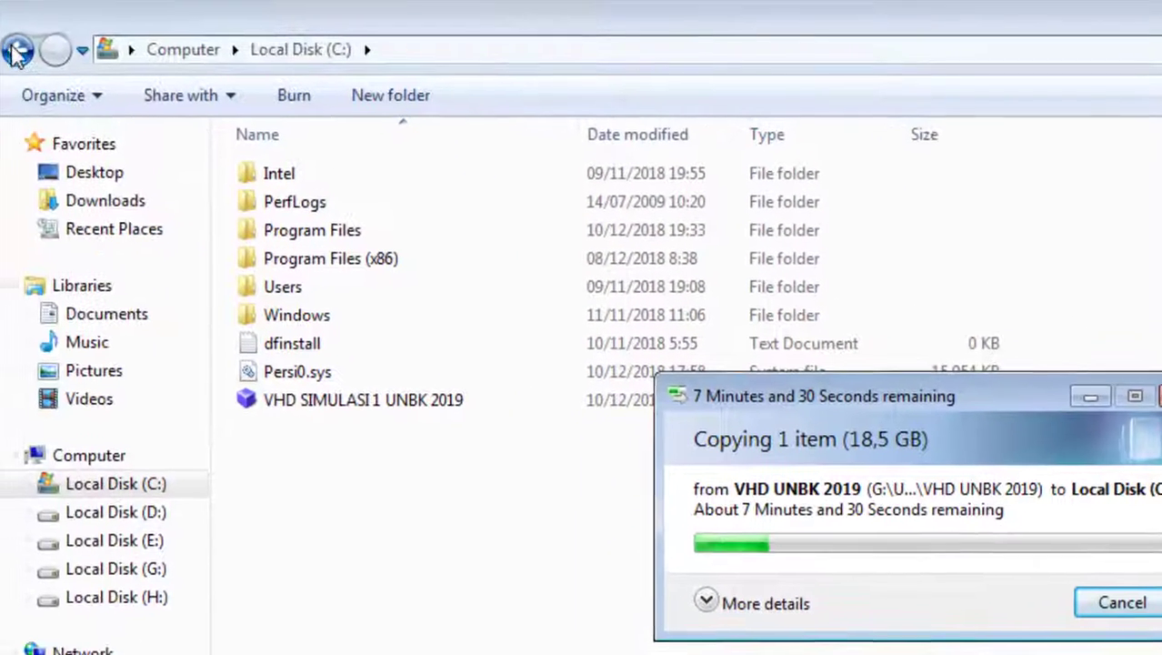
Step: Copy the Exambrowser Admin_18.12.23 archive from the VHD UNBK 2019 folder to Local Disk (C:)
left_click(14, 52)
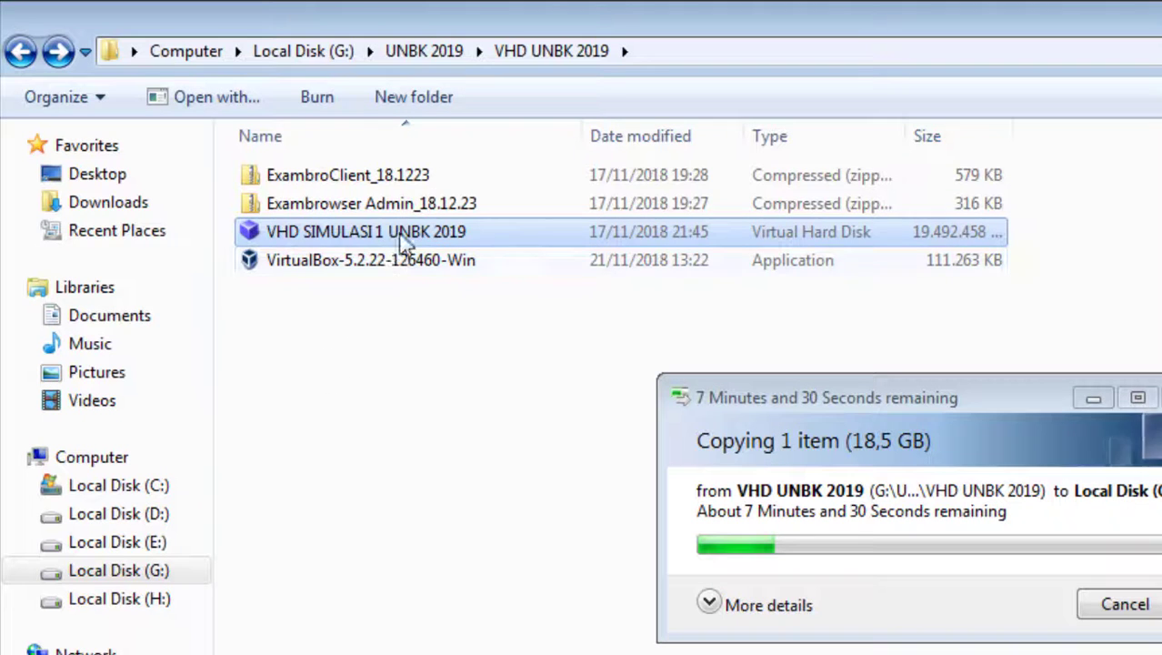
left_click(441, 205)
right_click(421, 206)
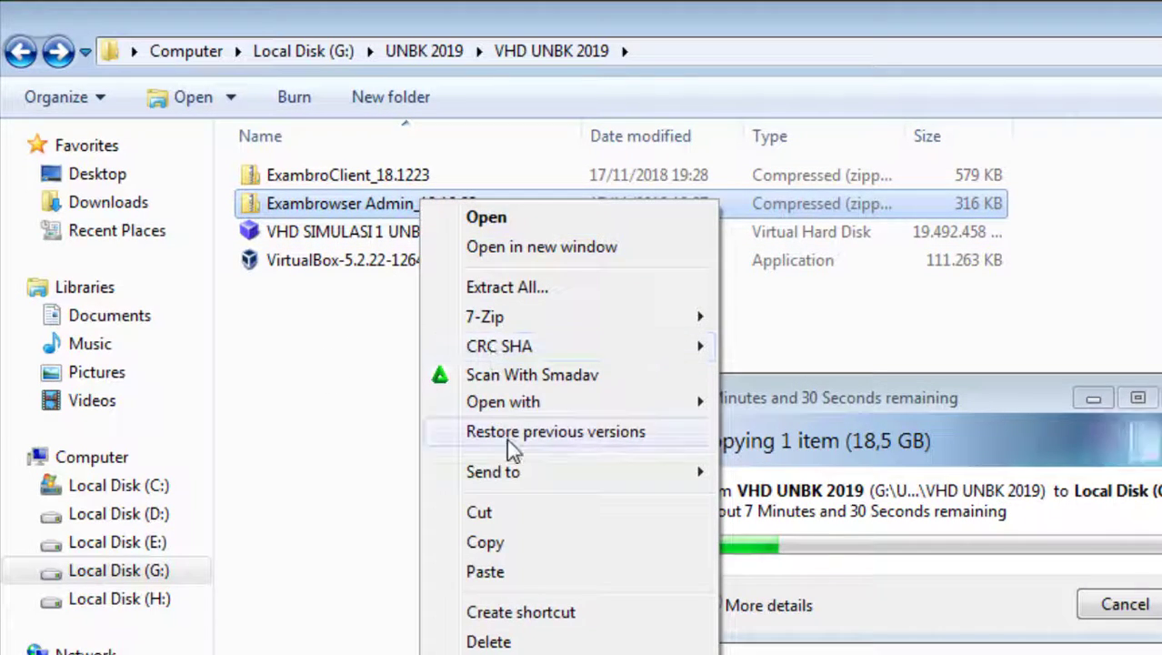
left_click(517, 547)
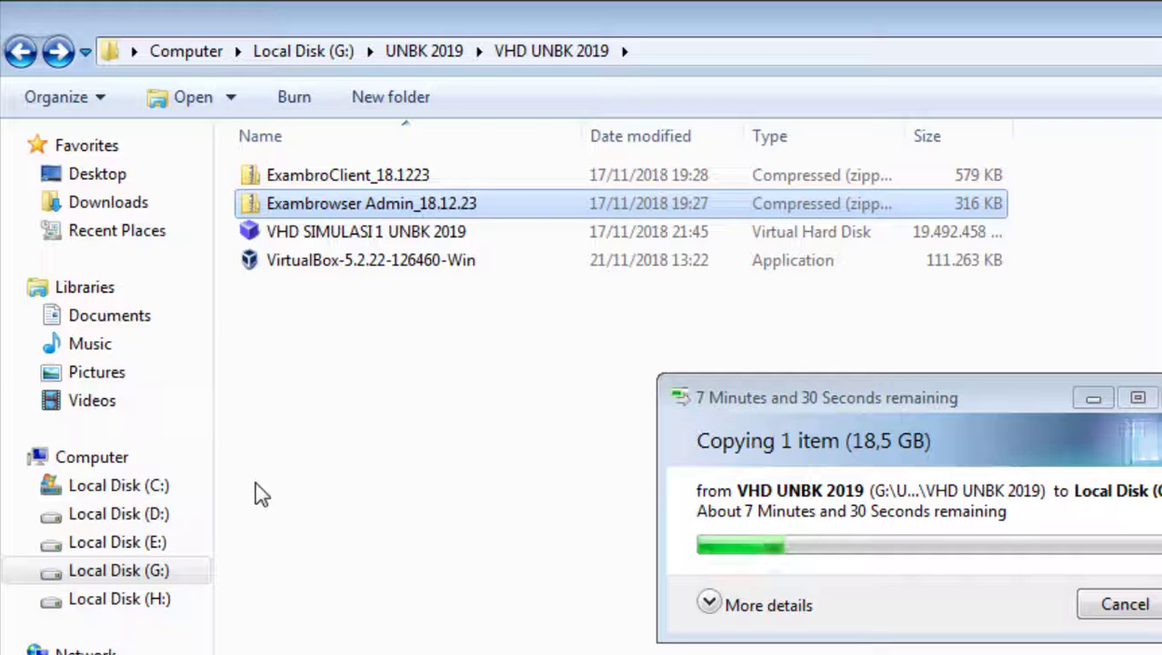
left_click(115, 488)
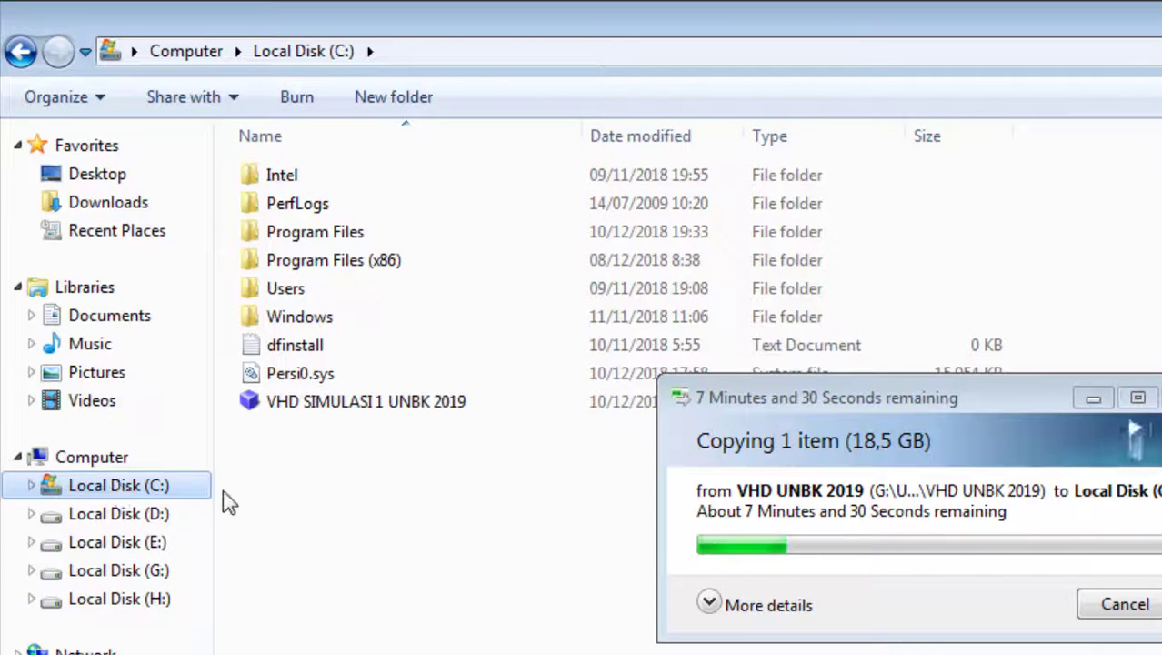
right_click(302, 501)
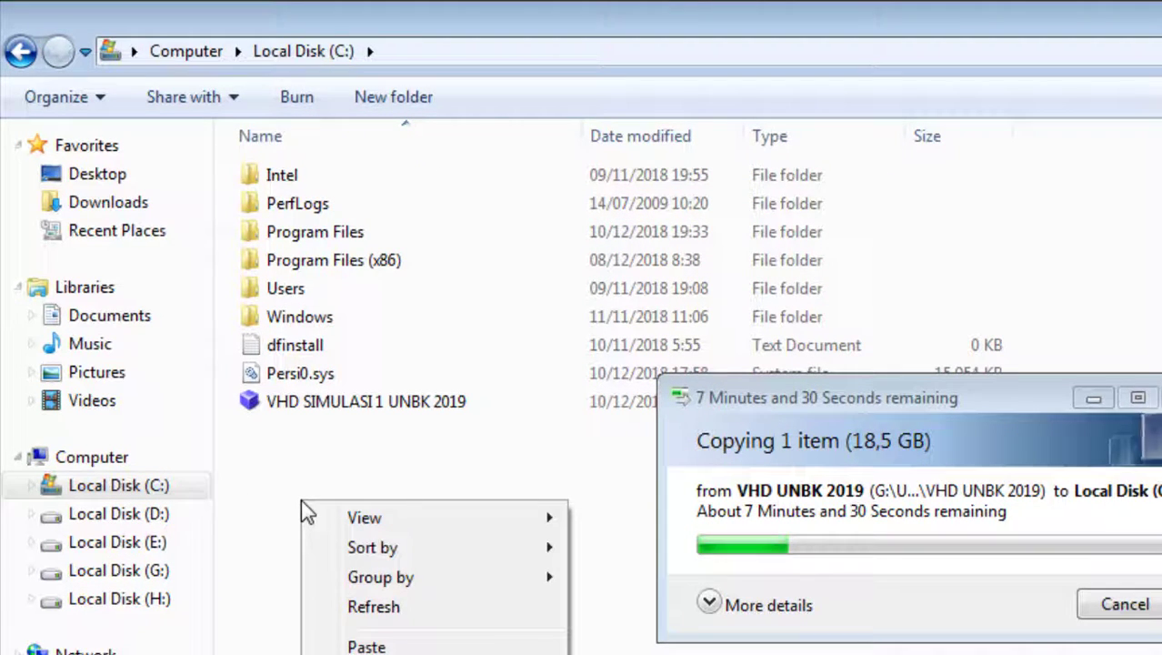
left_click(375, 646)
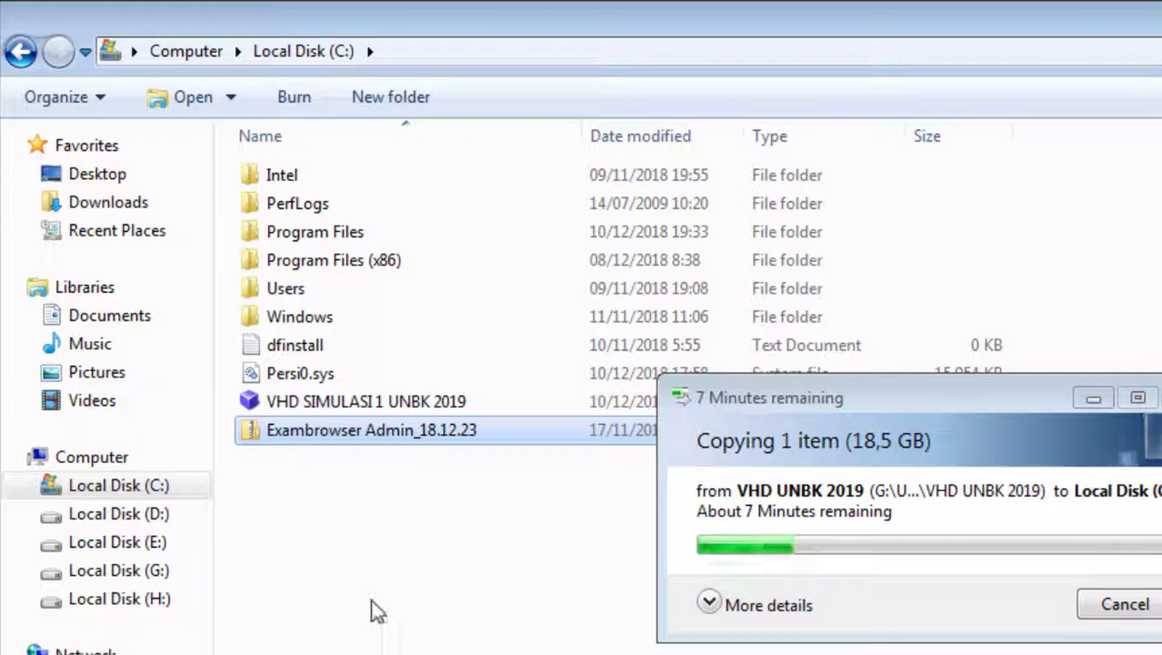
Step: Extract the Exambrowser Admin_18.12.23 archive on Local Disk (C:) with 7-Zip
left_click_drag(877, 406, 1015, 501)
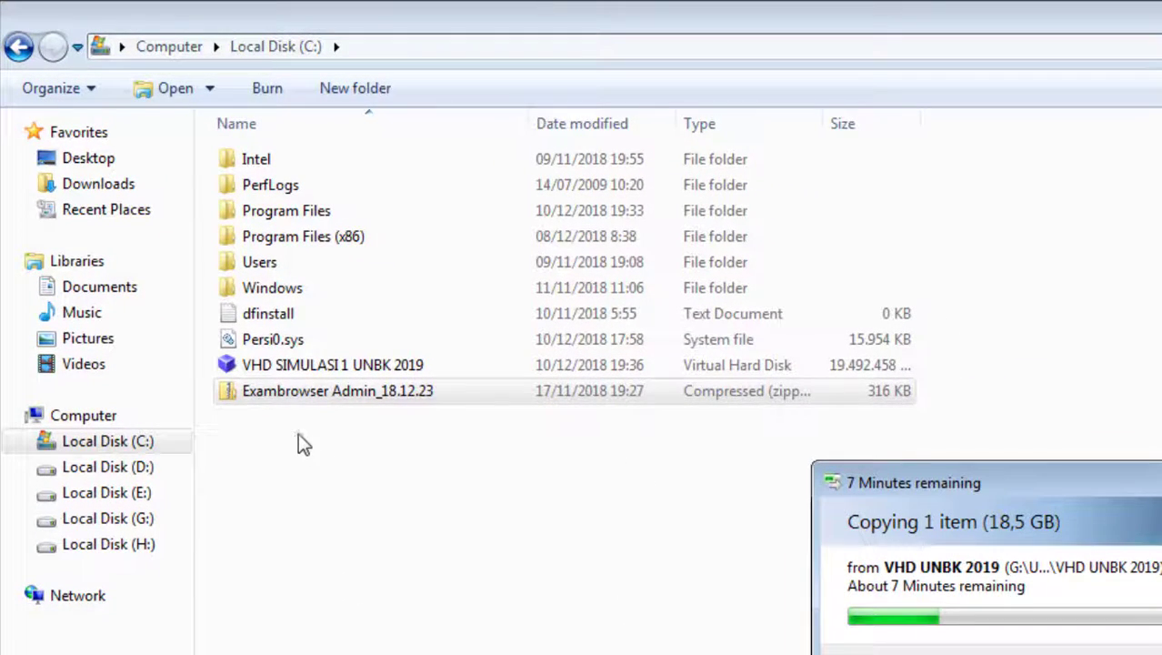
right_click(310, 393)
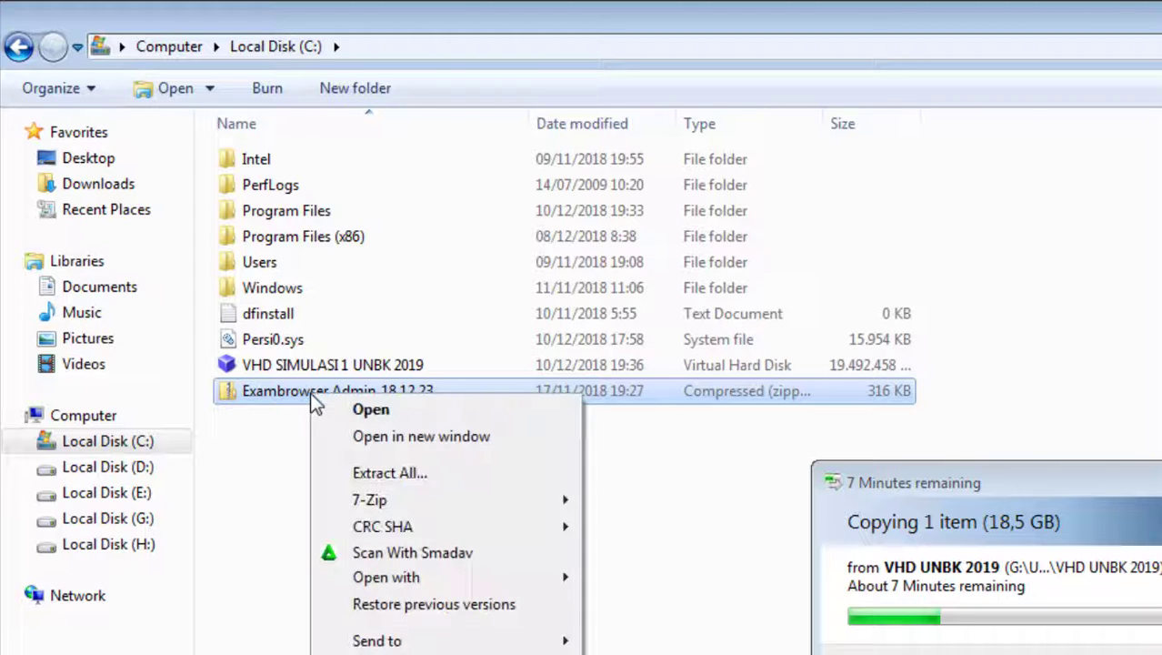
mouse_move(436, 500)
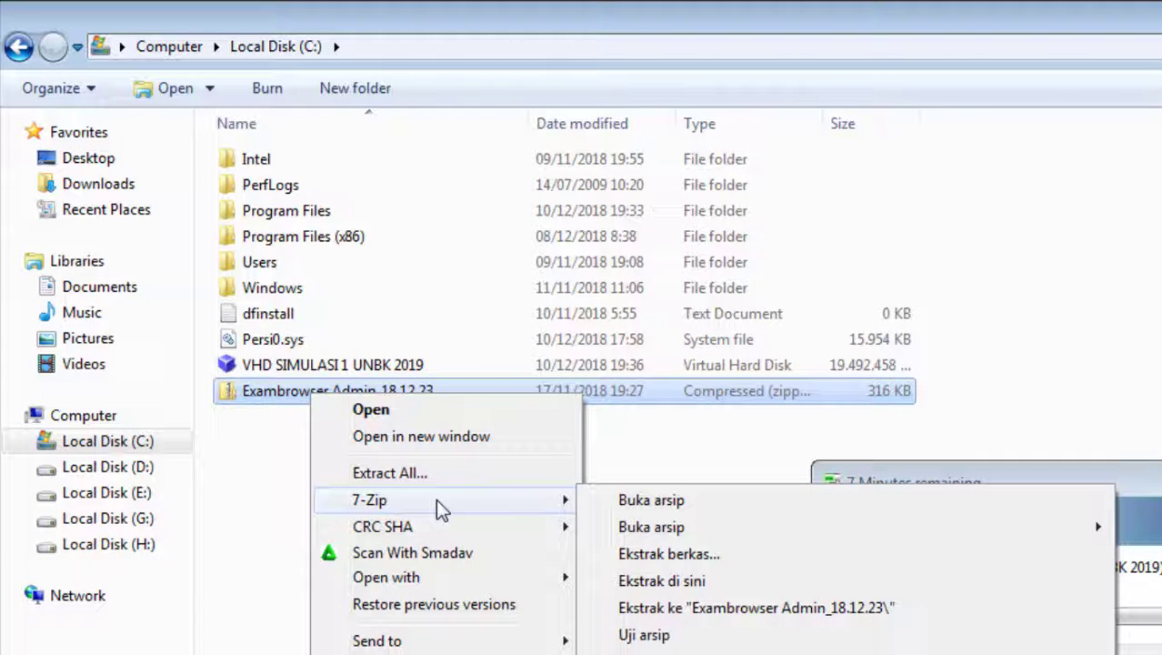
left_click(704, 585)
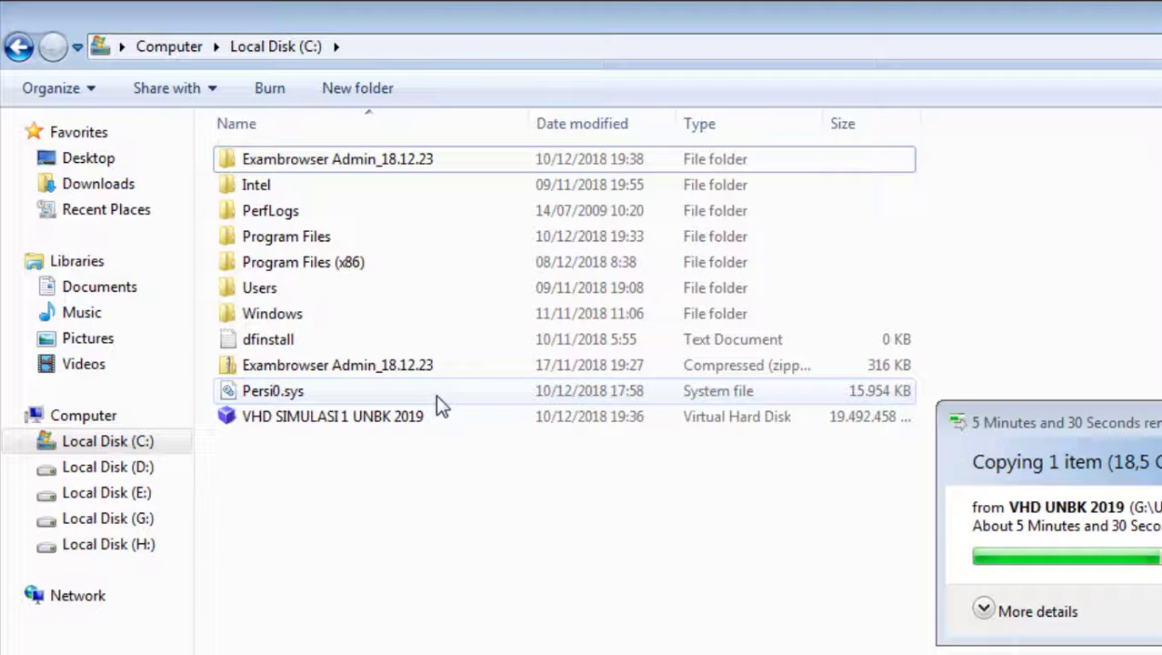
Step: Create a desktop shortcut for the ExamBrowserAdmin application in the extracted Exambrowser Admin_18.12.23 folder and refresh the desktop
double_click(316, 160)
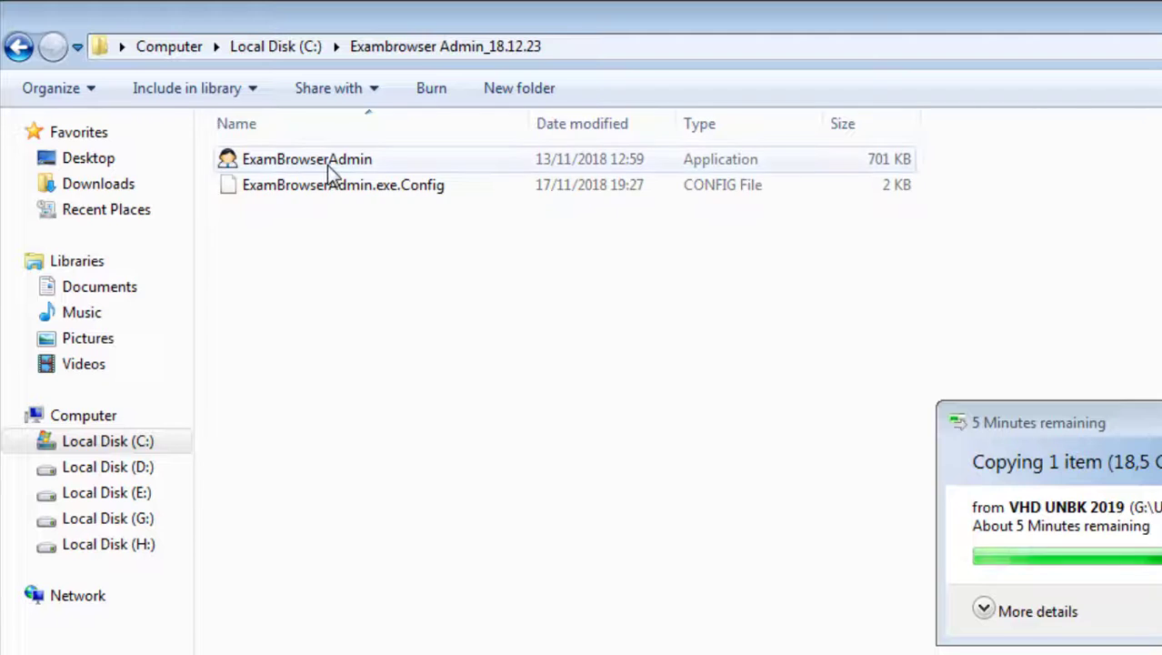
left_click(364, 161)
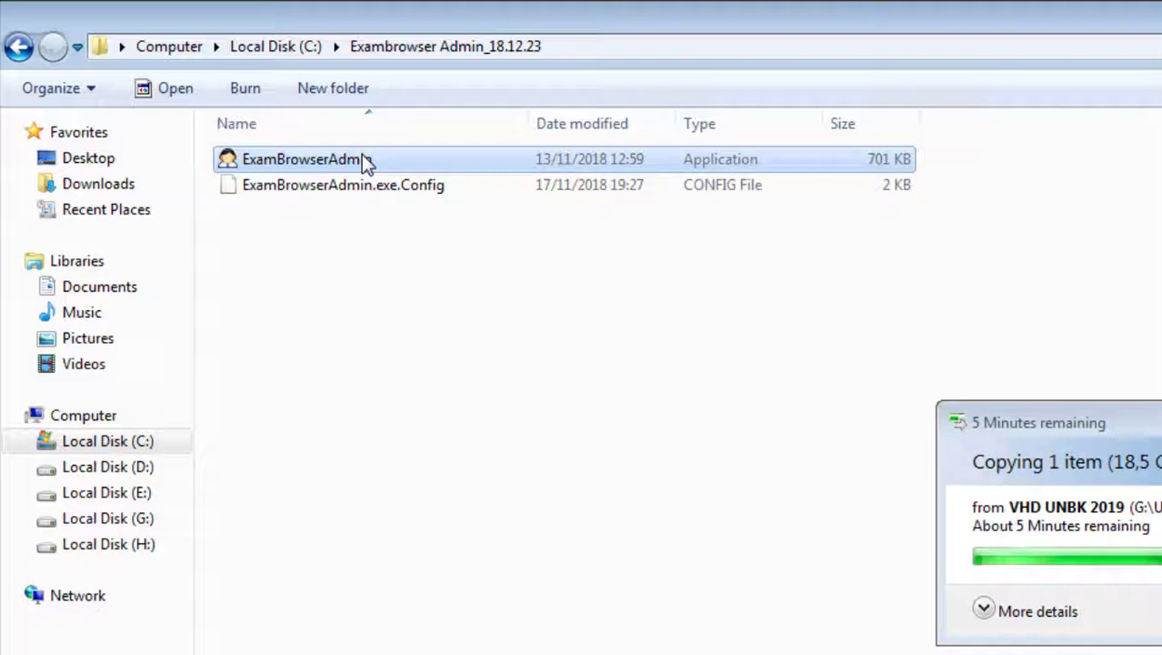
right_click(369, 157)
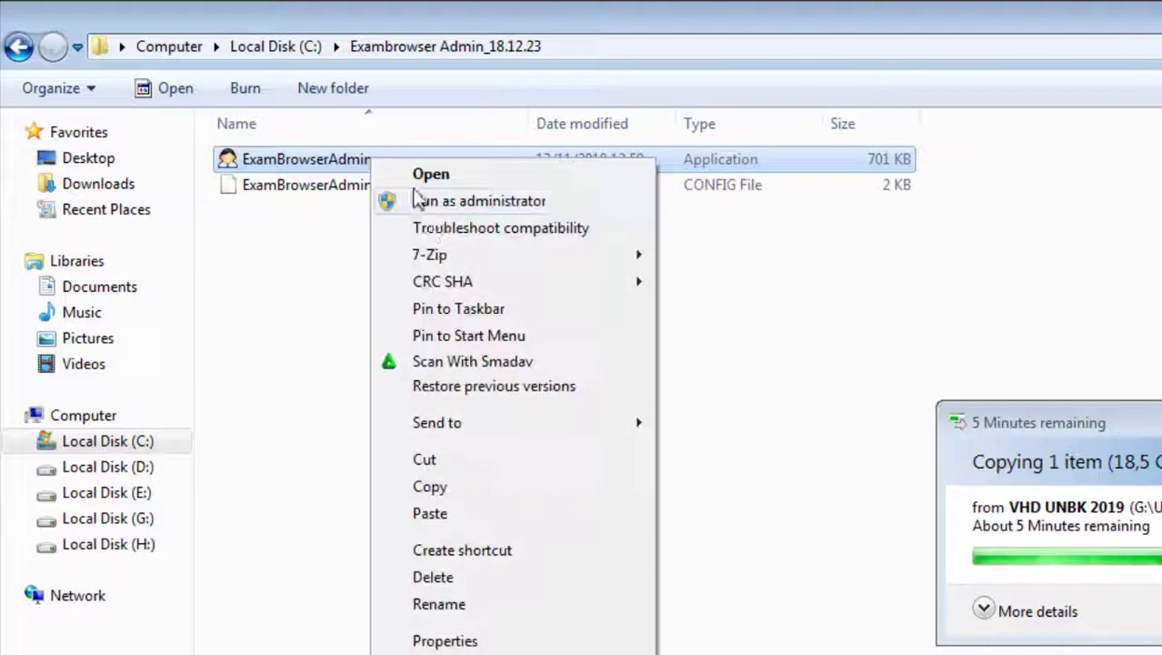
mouse_move(474, 423)
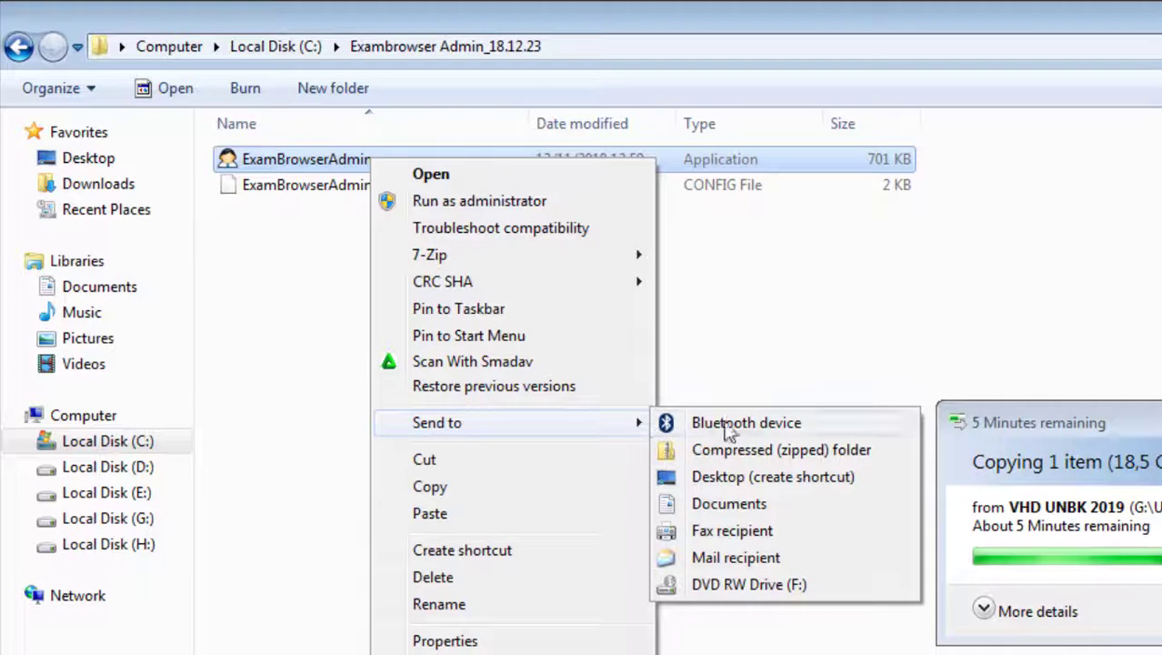
left_click(786, 479)
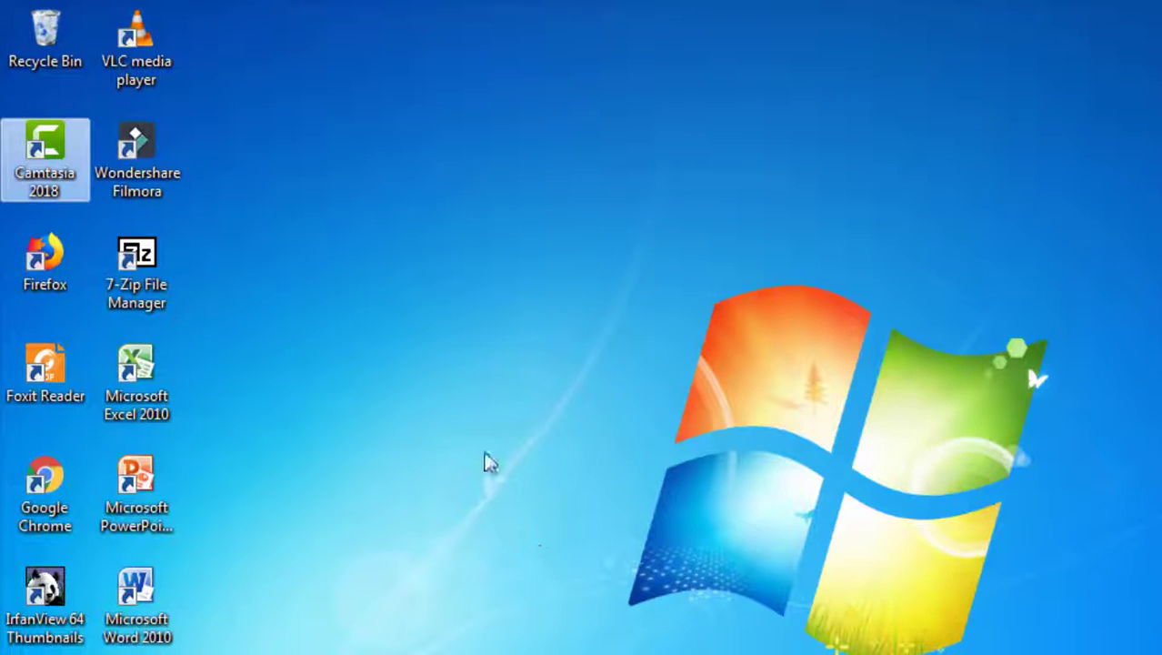
right_click(483, 452)
left_click(550, 523)
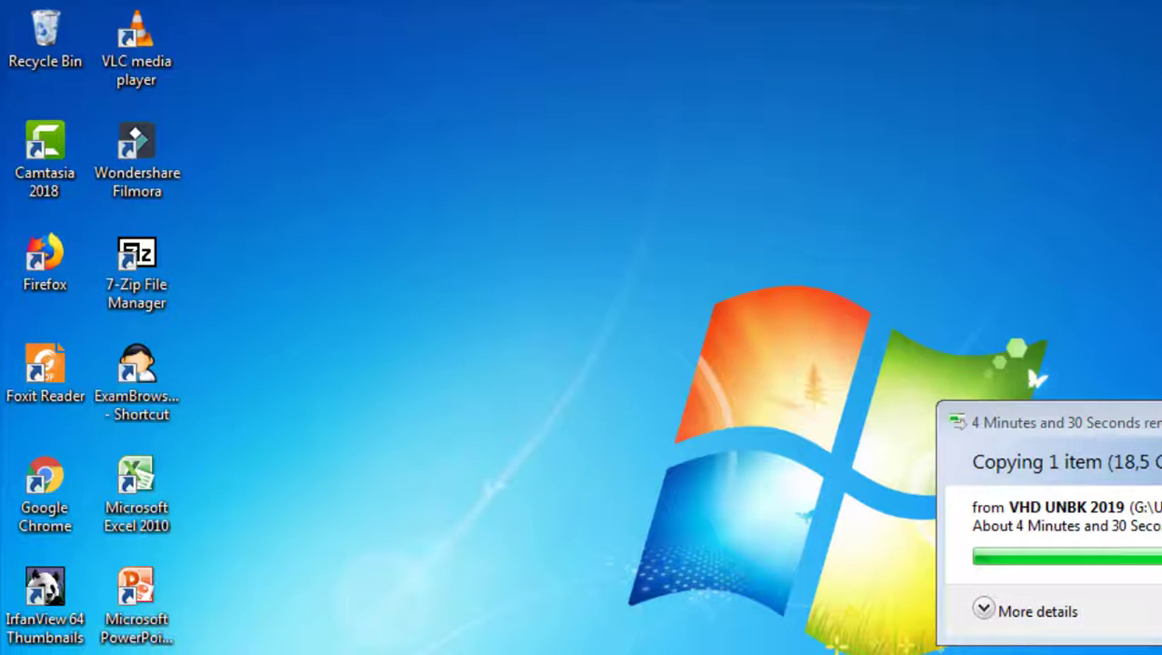
Step: Rename the VHD SIMULASI 1 UNBK 2019 virtual hard disk on Local Disk (C:) as SMK_SIMULASI 1
key("alt+Tab")
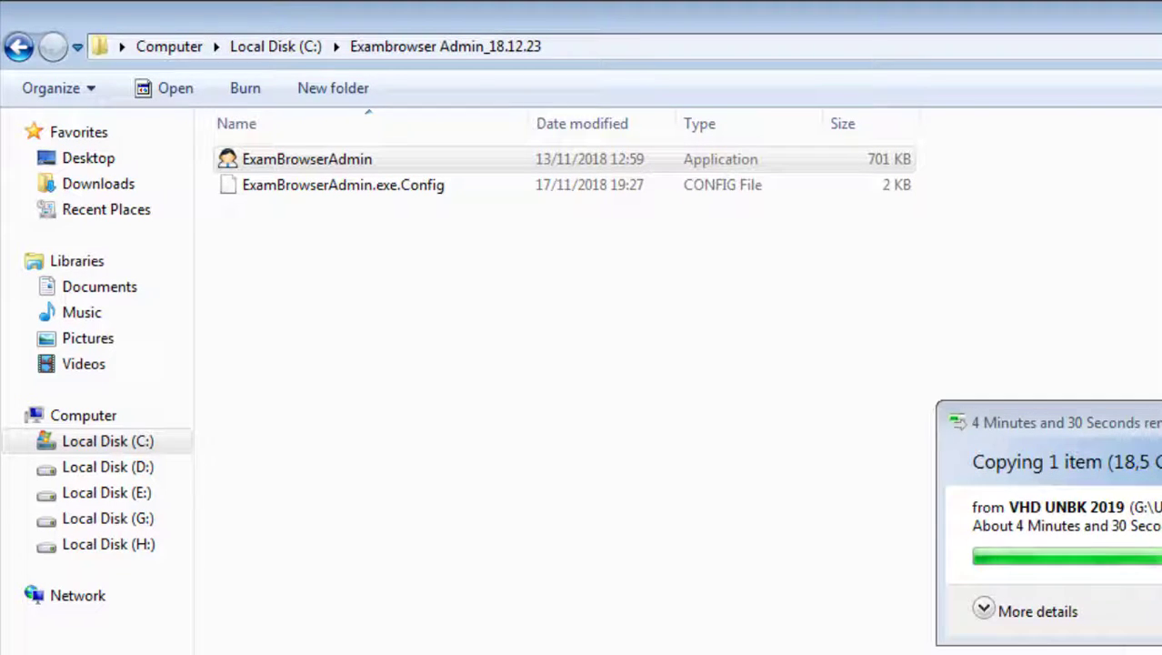
left_click(18, 46)
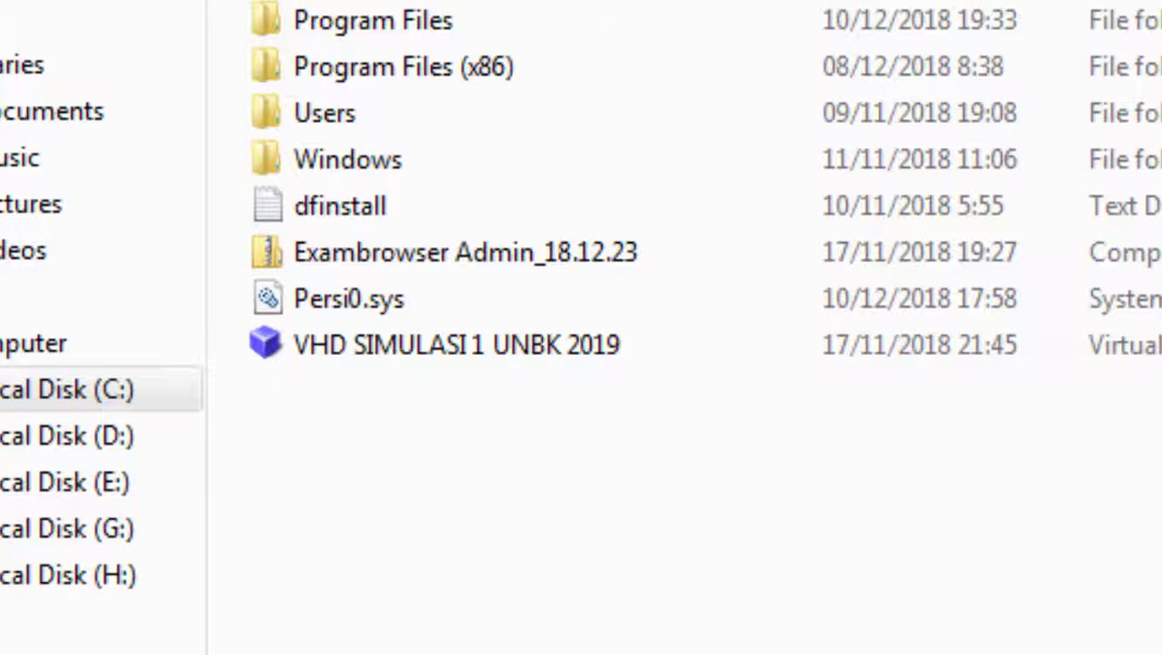
left_click(478, 356)
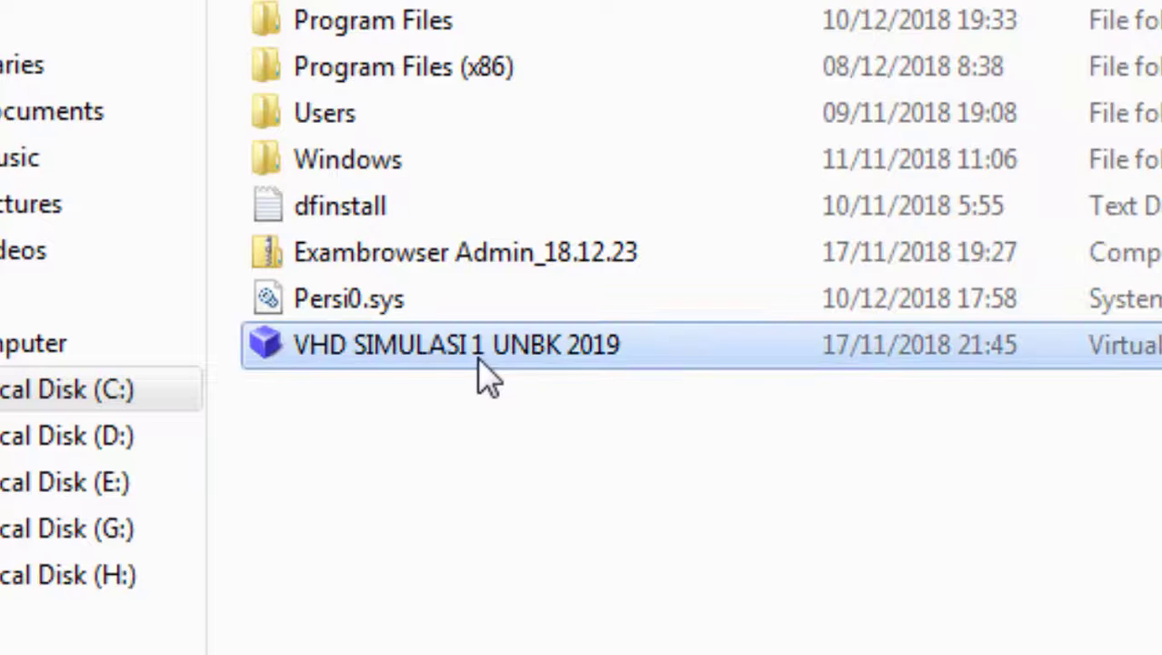
right_click(477, 357)
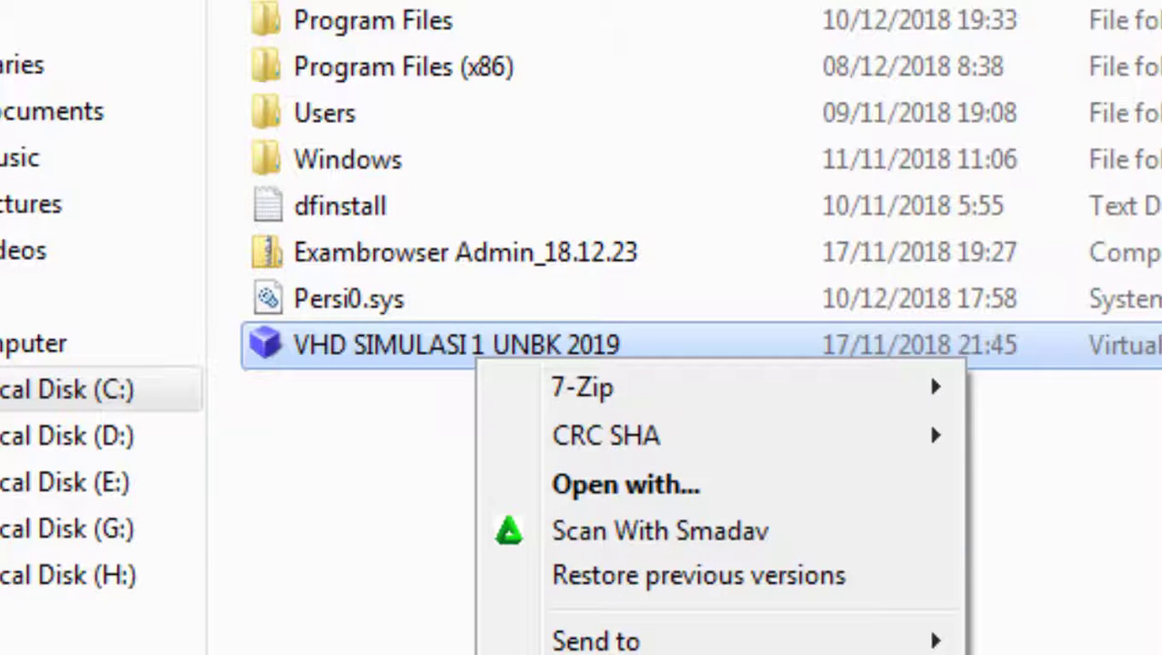
key("m")
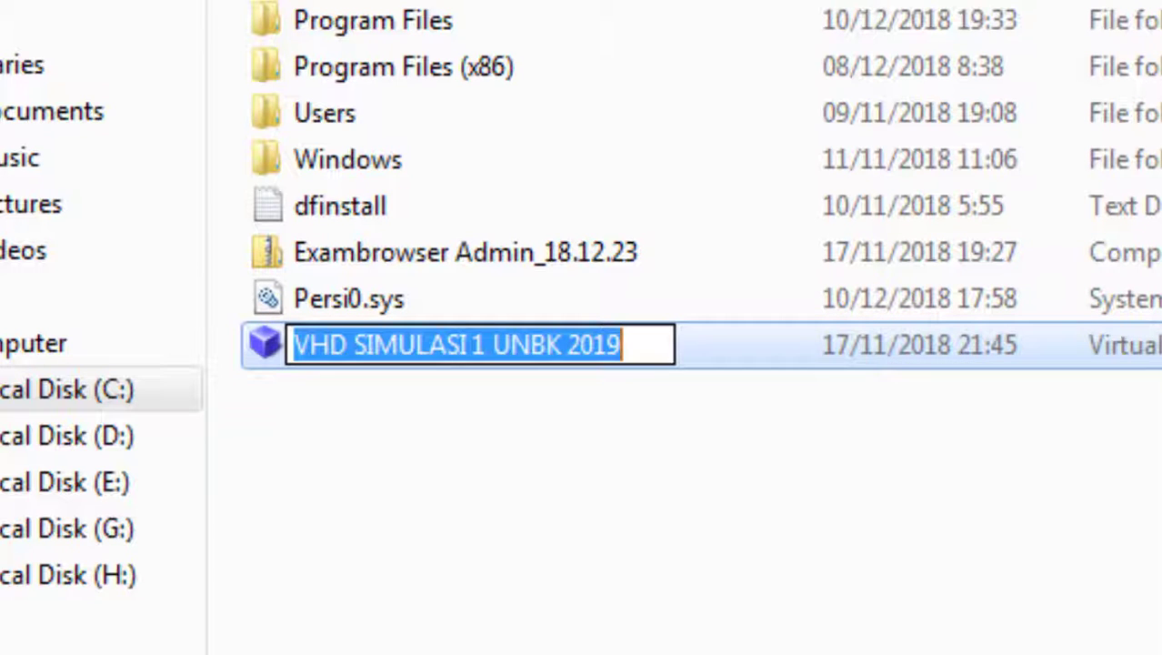
key("Left")
key("Left")
key("Left")
key("Left")
key("Left")
key("Left")
key("Left")
key("Left")
key("Left")
key("Left")
key("Left")
key("Left")
key("Left")
key("Left")
key("Left")
key("Left")
key("Left")
key("Left")
key("Left")
key("Left")
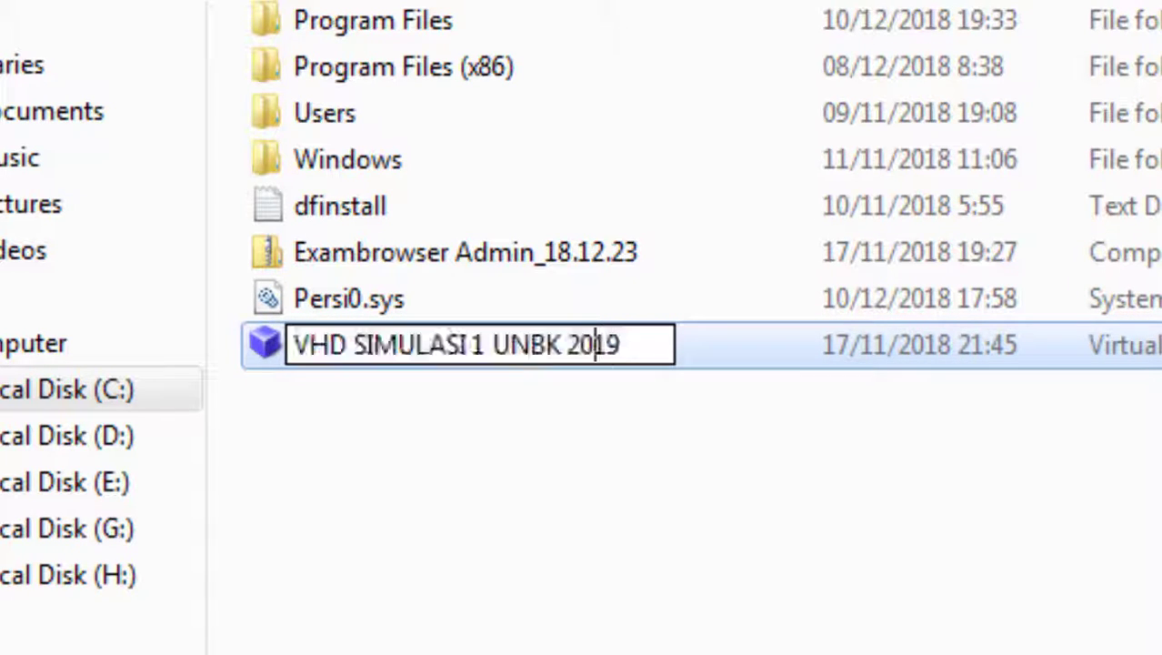
key("Left")
key("Left")
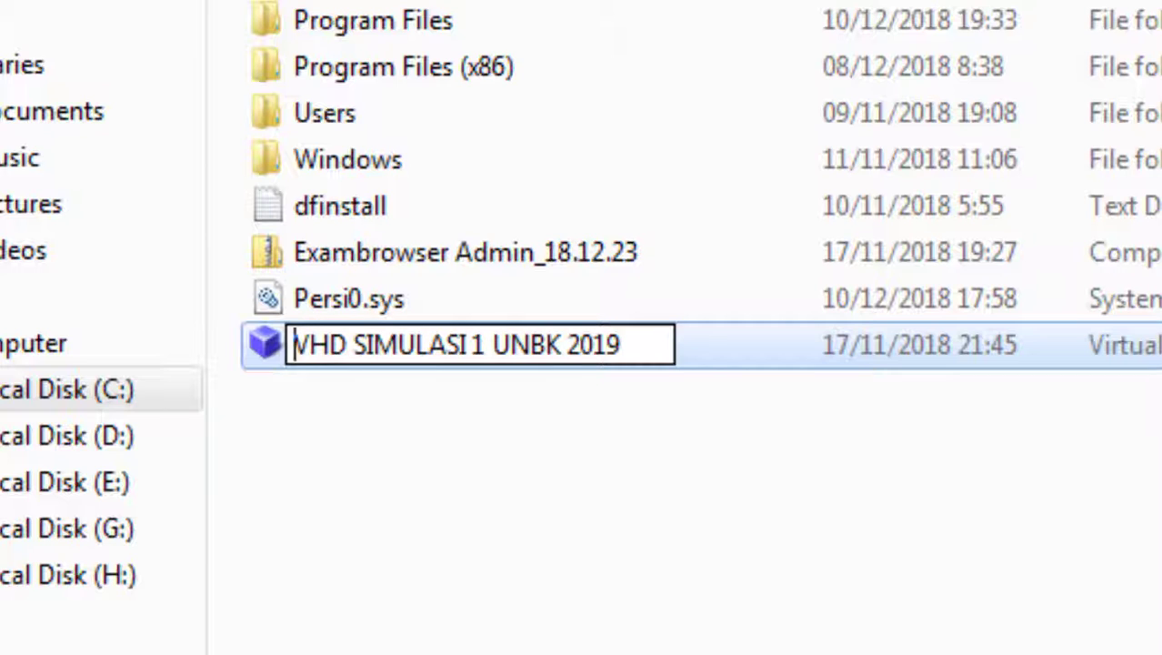
type("SMK")
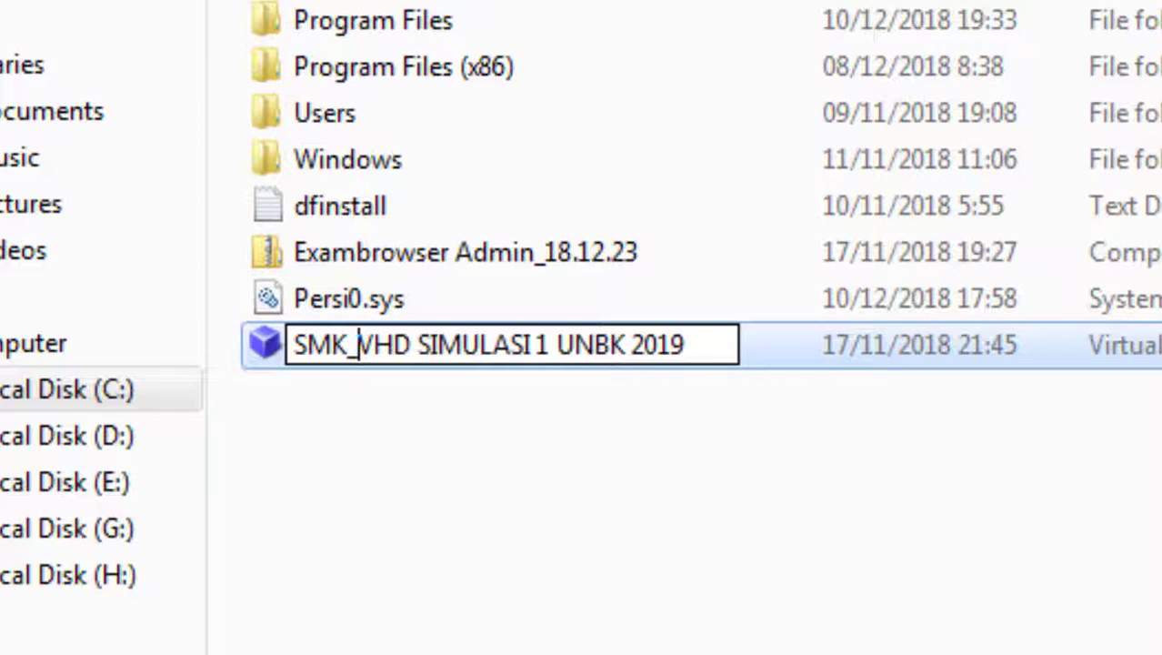
type("_")
key("Delete")
key("Delete")
key("Delete")
key("Delete")
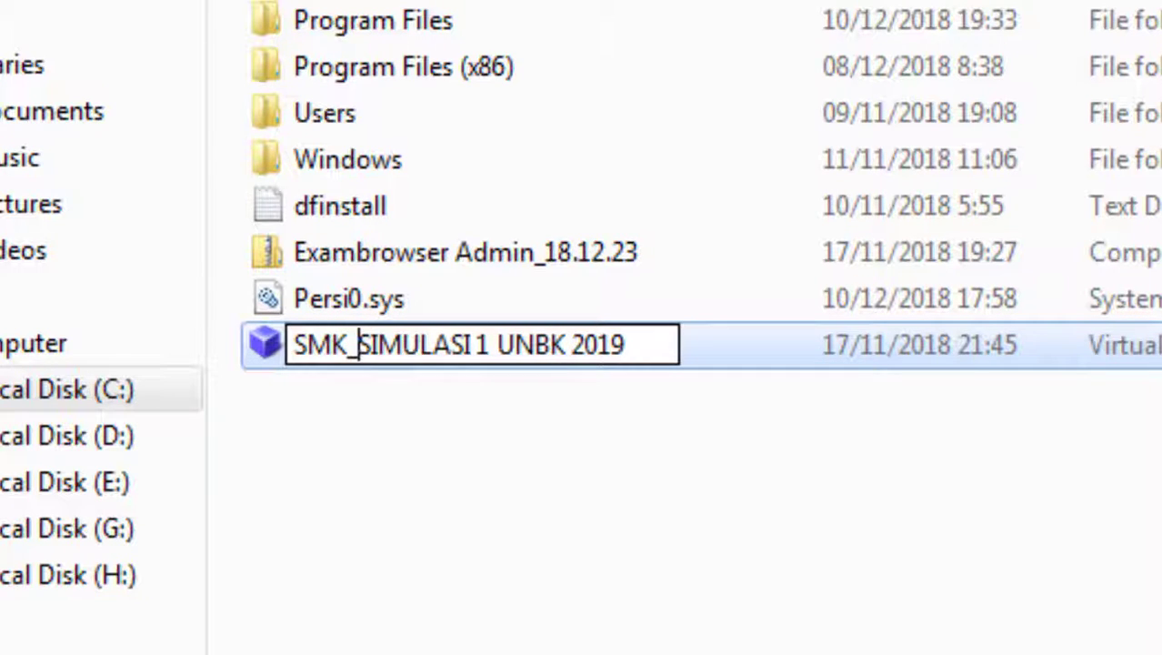
key("Right")
key("Right")
key("Left")
key("Delete")
key("Delete")
key("Delete")
key("Delete")
key("Delete")
key("Delete")
key("Delete")
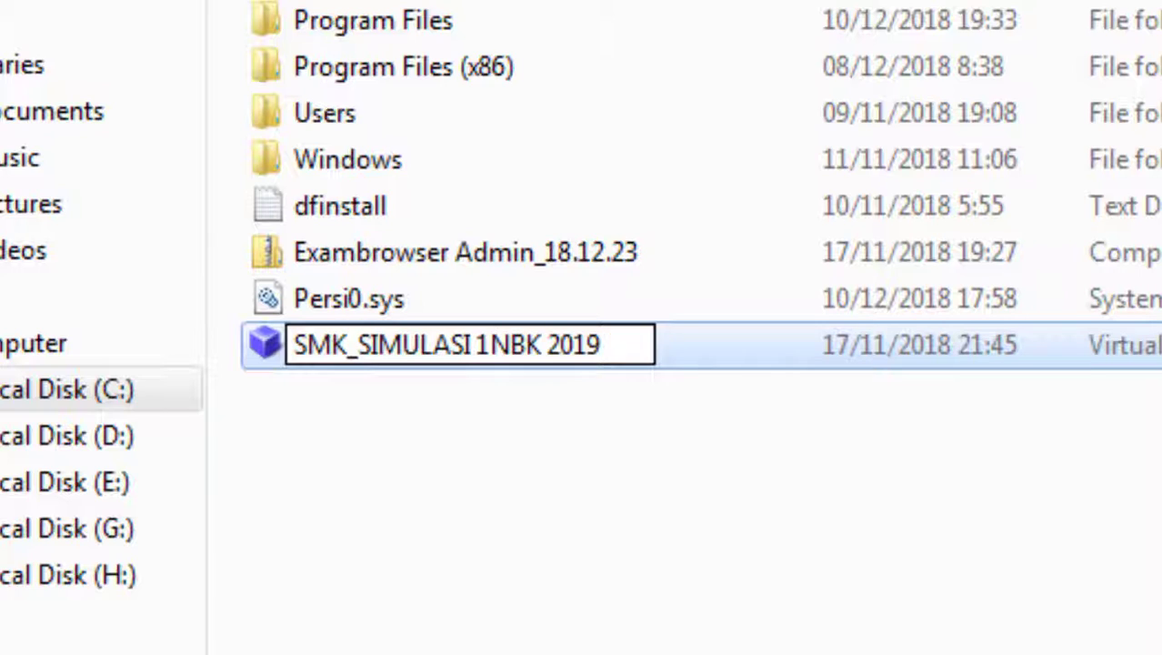
key("Delete")
key("Delete")
key("Delete")
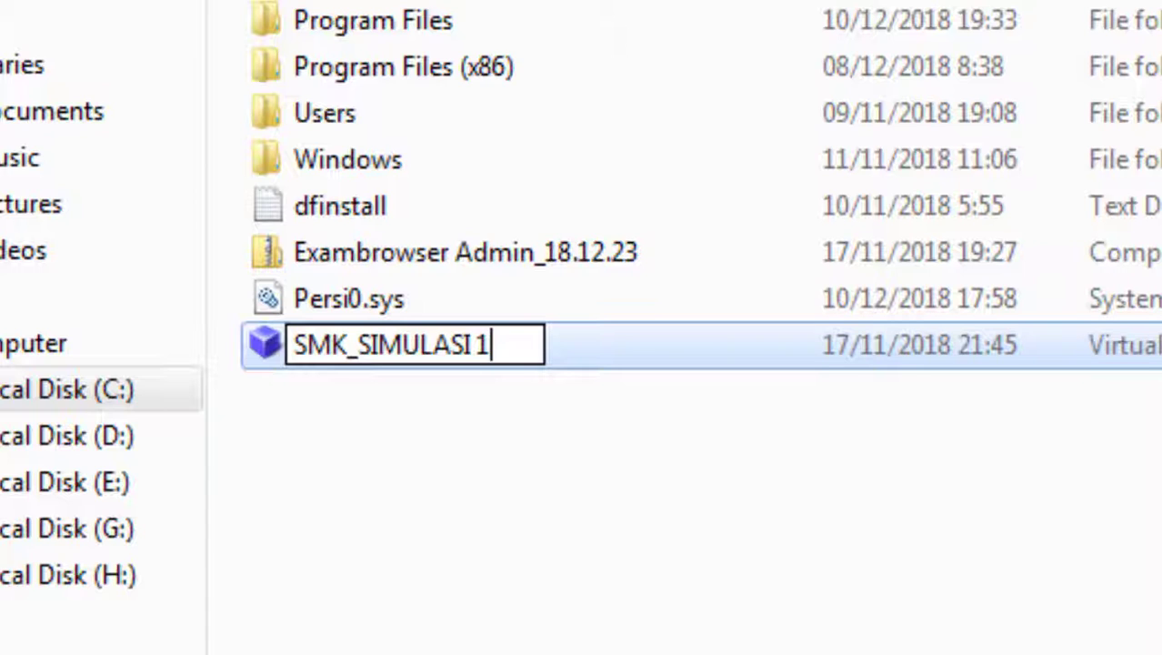
key("Left")
key("Left")
key("Left")
key("Left")
key("Left")
key("Left")
key("Left")
key("Left")
key("Left")
key("Left")
key("Left")
key("Left")
key("Left")
key("Left")
key("Right")
key("Right")
key("Right")
key("Left")
key("Left")
key("Left")
key("Right")
key("Right")
key("Right")
type("-")
key("Delete")
key("Left")
type("_")
key("Delete")
key("Return")
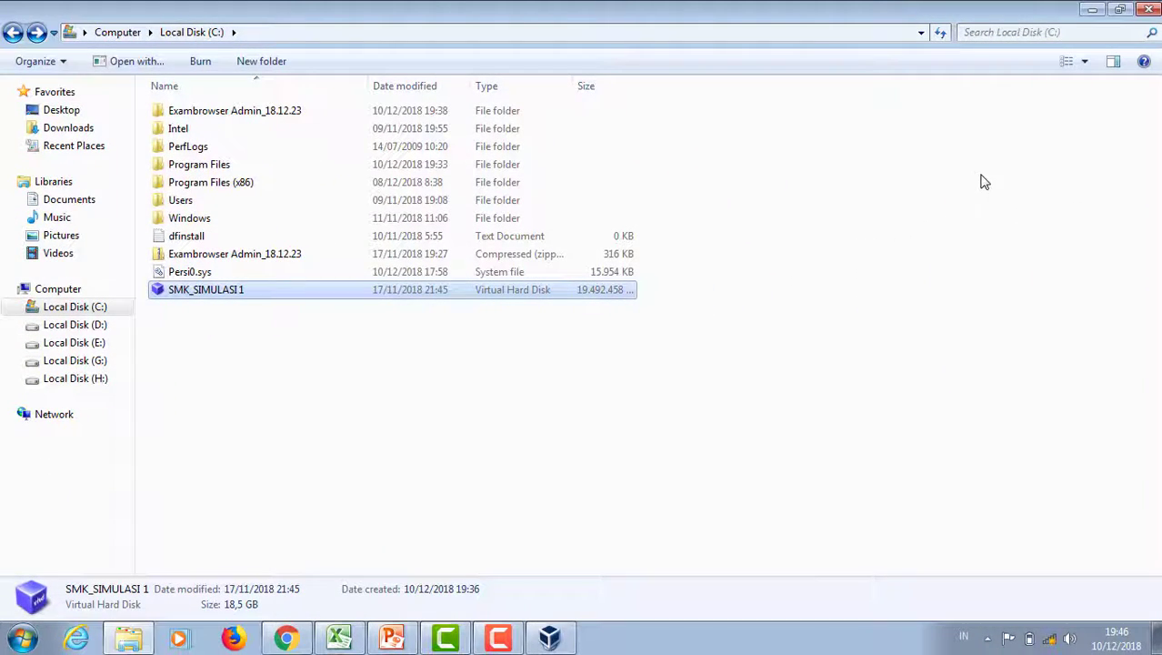
Step: In VirtualBox, examine whether 64-bit Windows versions are offered for a new virtual machine, and cancel its creation
key("super+d")
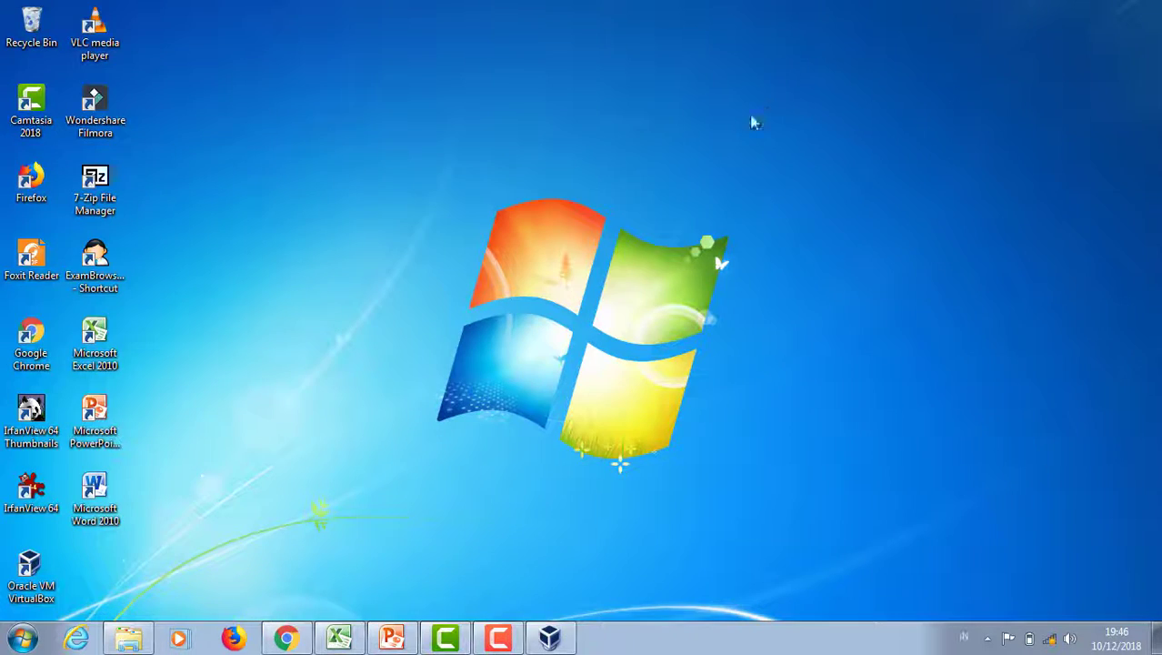
left_click(552, 637)
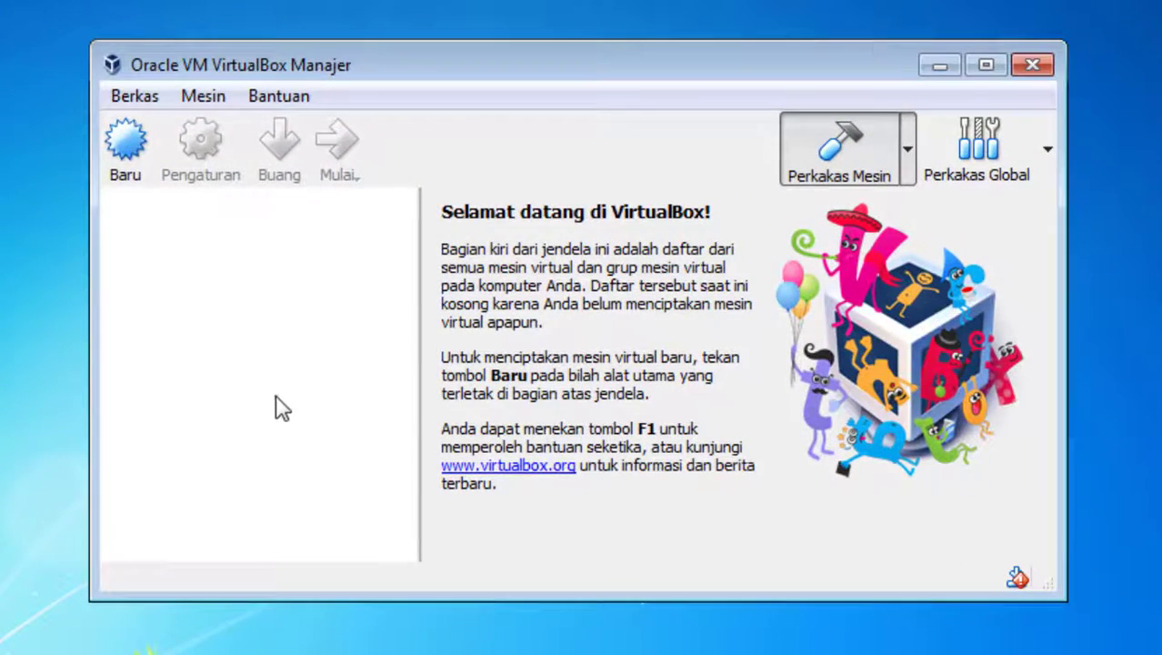
left_click(126, 156)
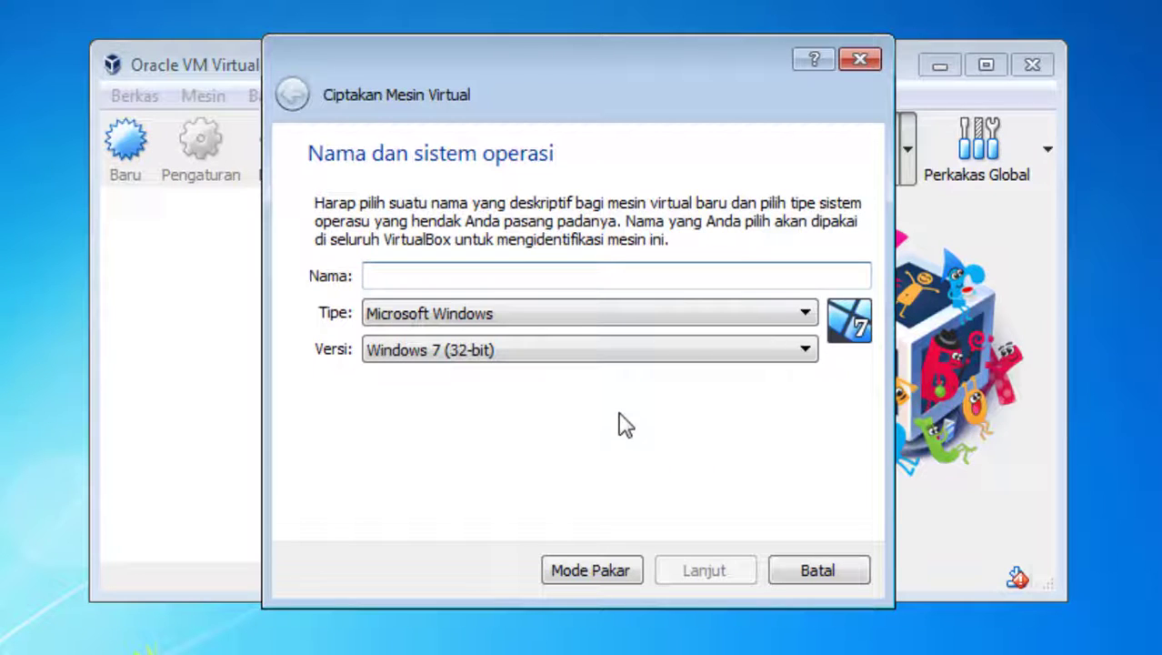
left_click(561, 354)
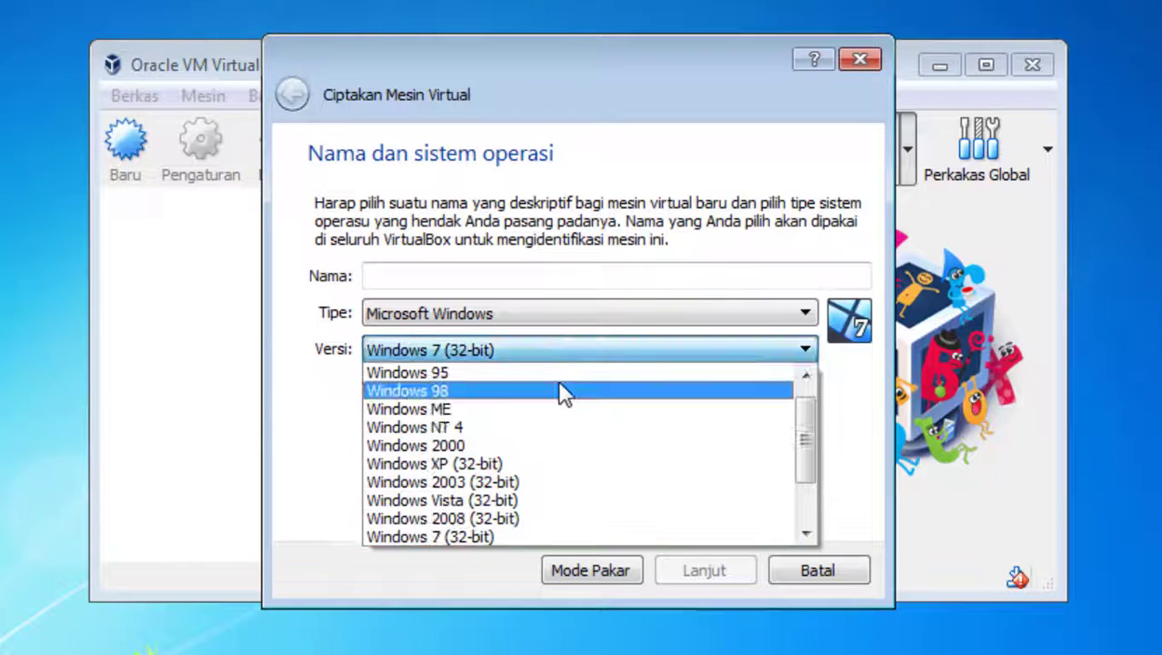
scroll(562, 391, "down", 2)
scroll(561, 393, "up", 1)
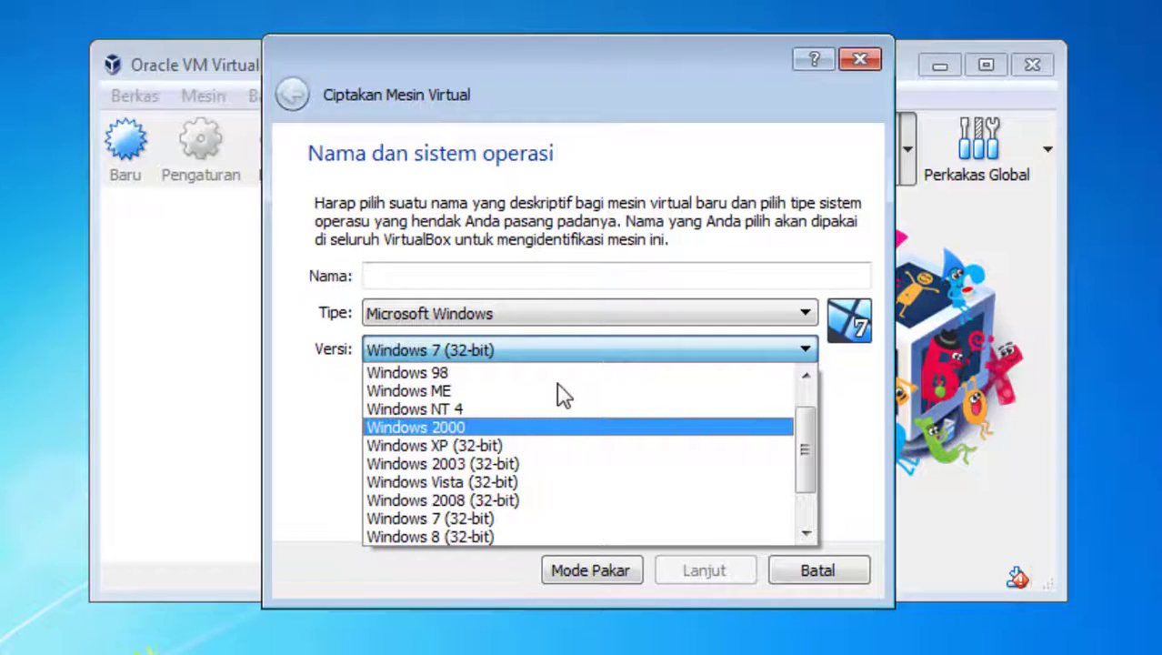
scroll(562, 392, "down", 1)
scroll(560, 394, "up", 2)
scroll(559, 395, "down", 2)
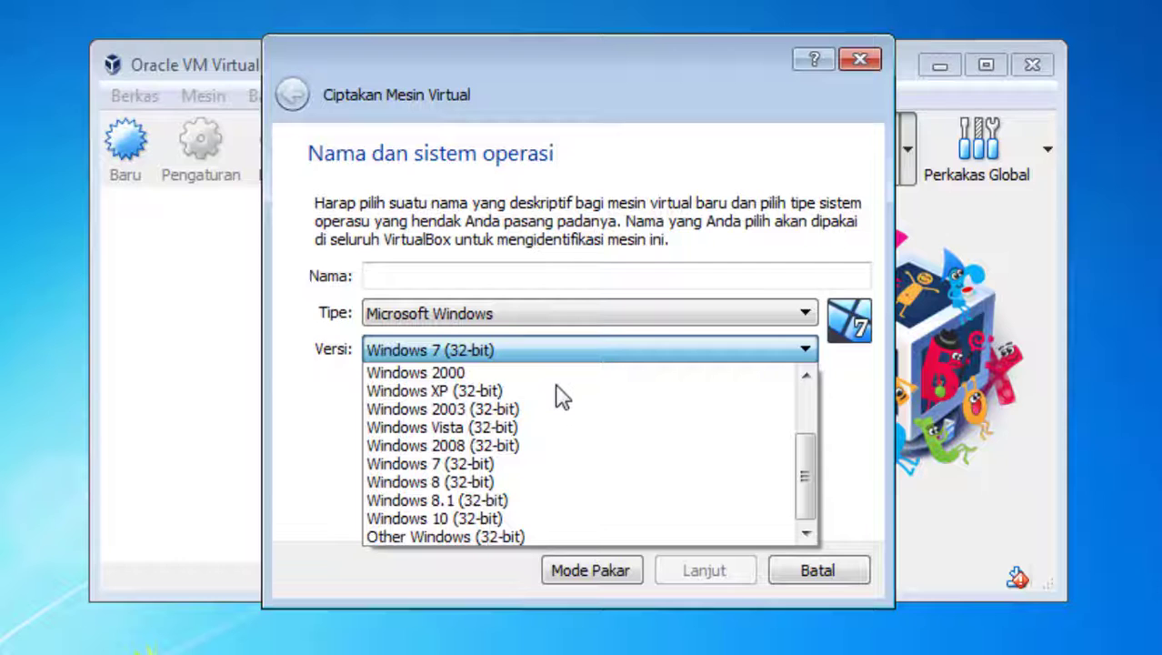
scroll(562, 398, "up", 2)
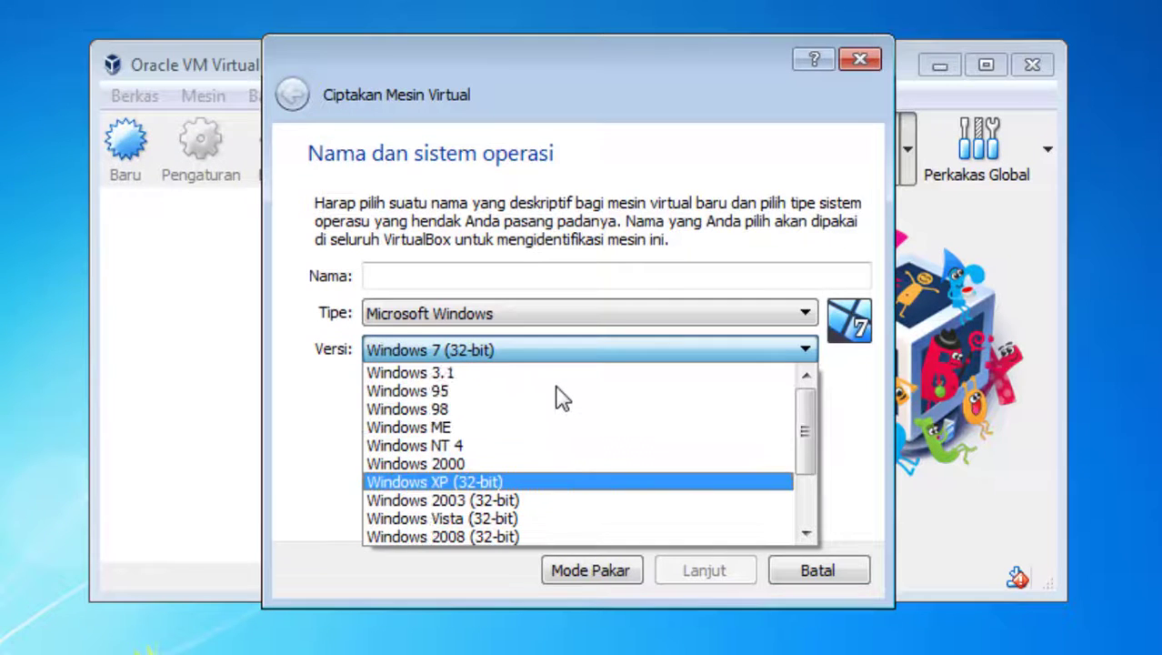
scroll(562, 398, "down", 2)
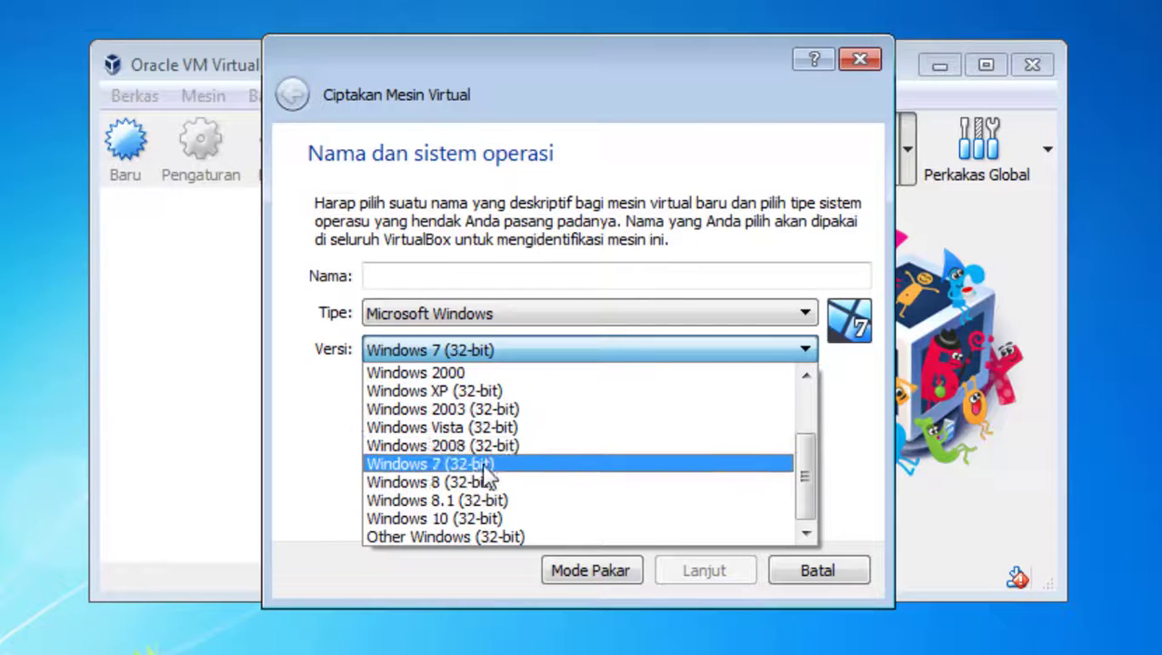
scroll(523, 536, "up", 2)
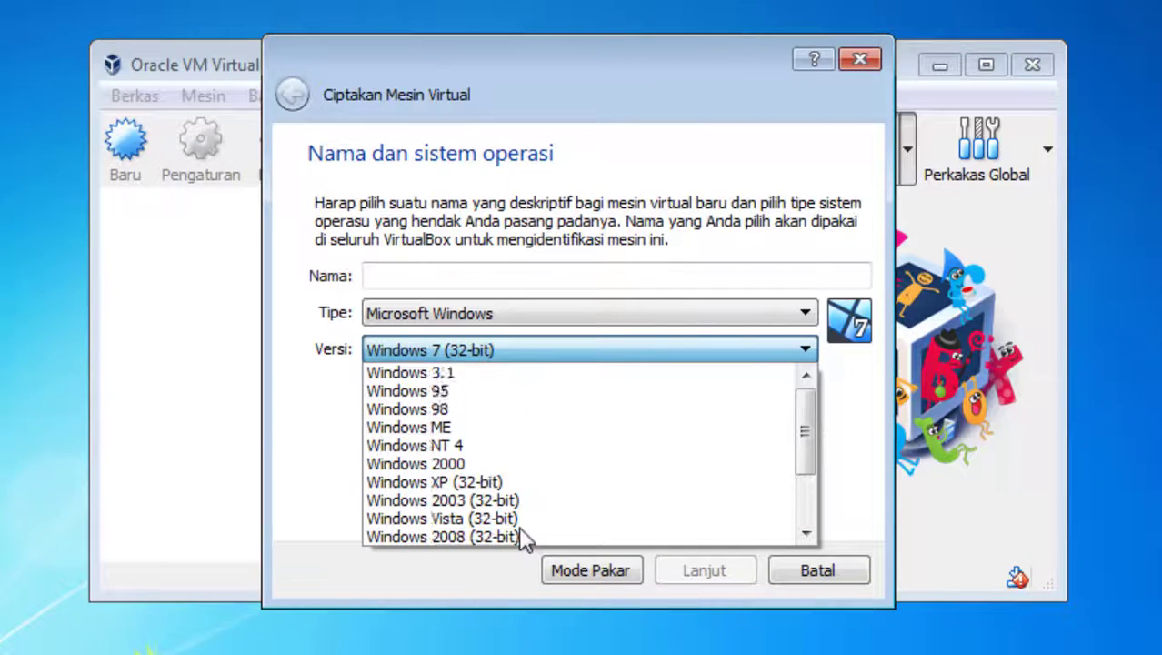
scroll(513, 509, "down", 2)
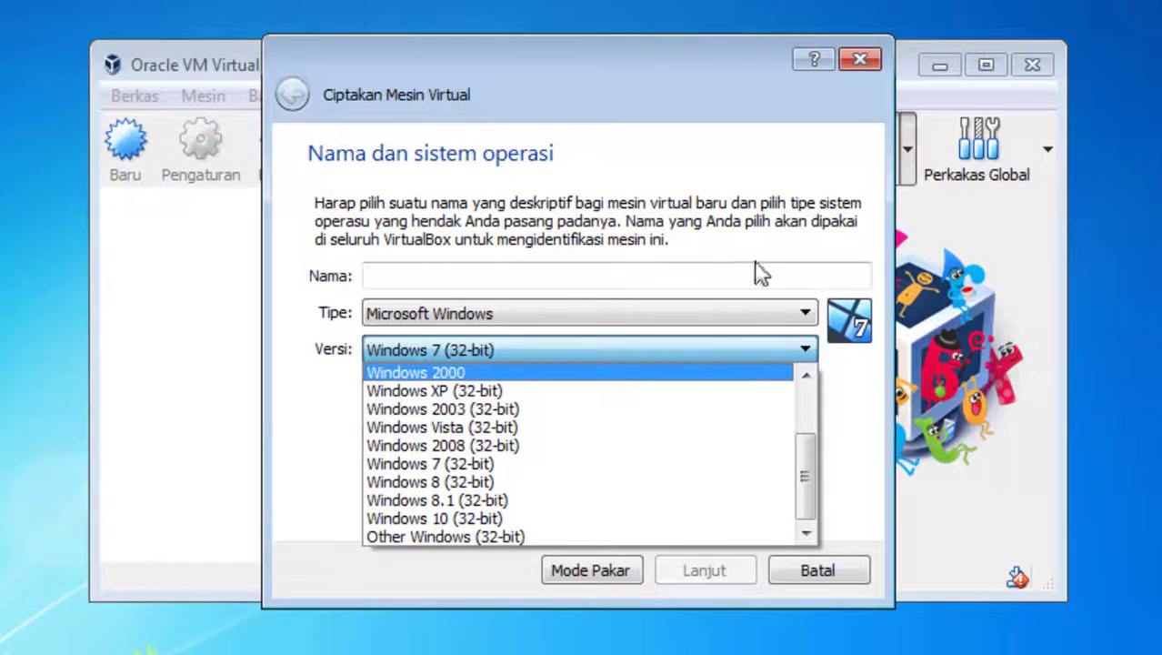
left_click(862, 68)
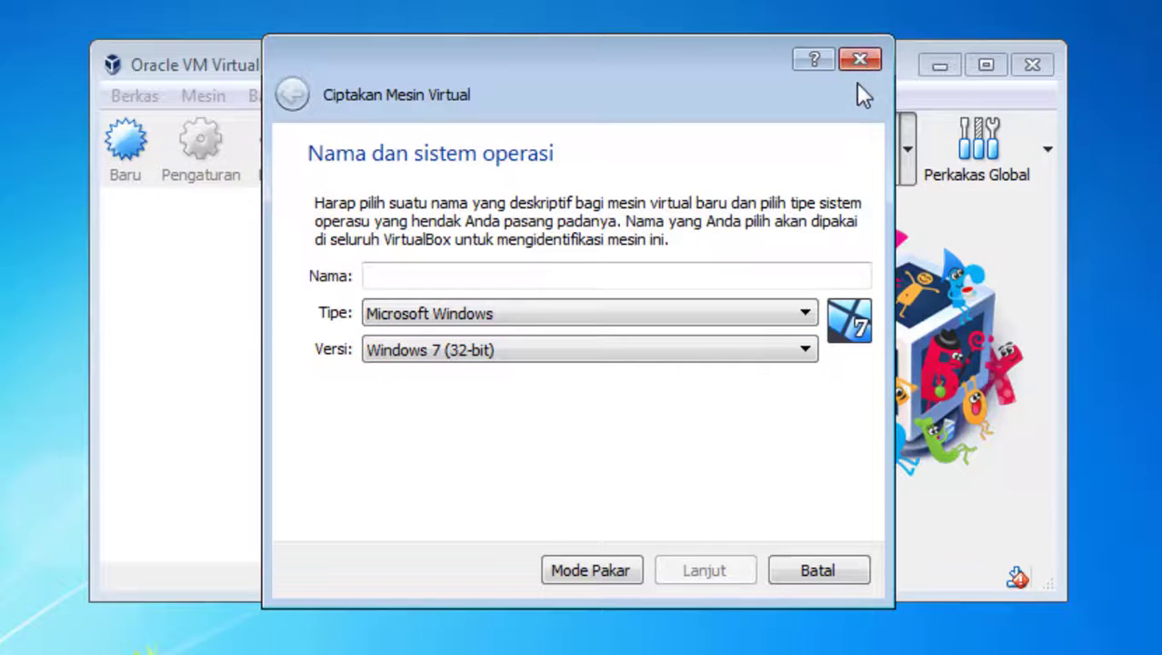
left_click(787, 569)
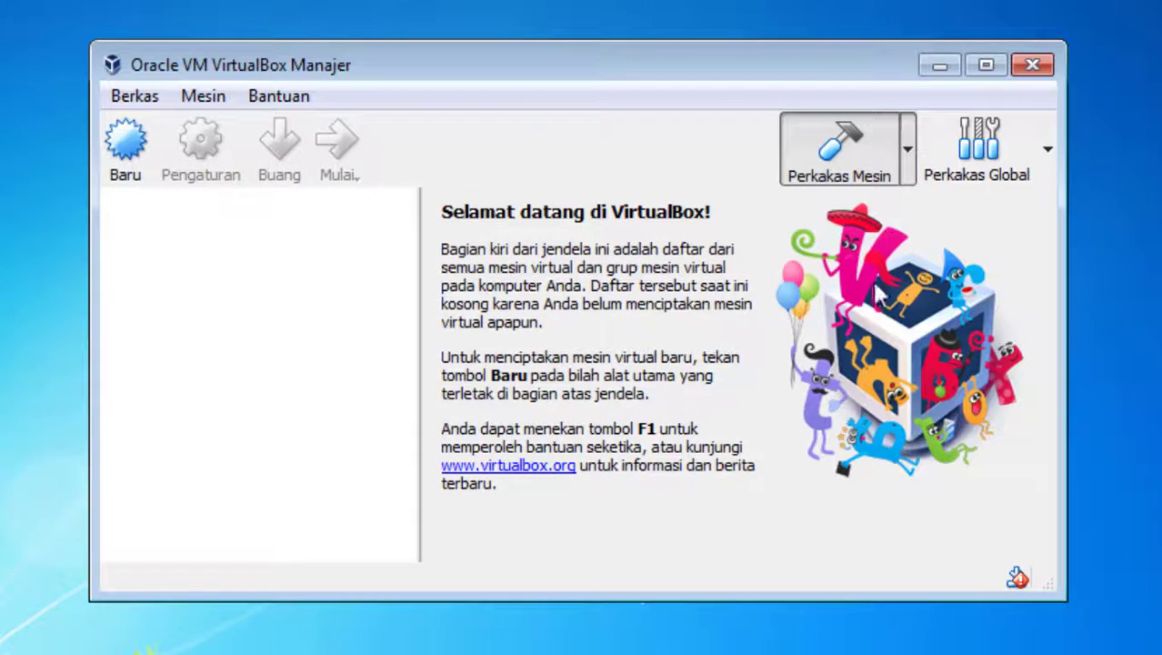
Step: Close the VirtualBox manager and refresh the desktop
left_click(1036, 65)
right_click(721, 207)
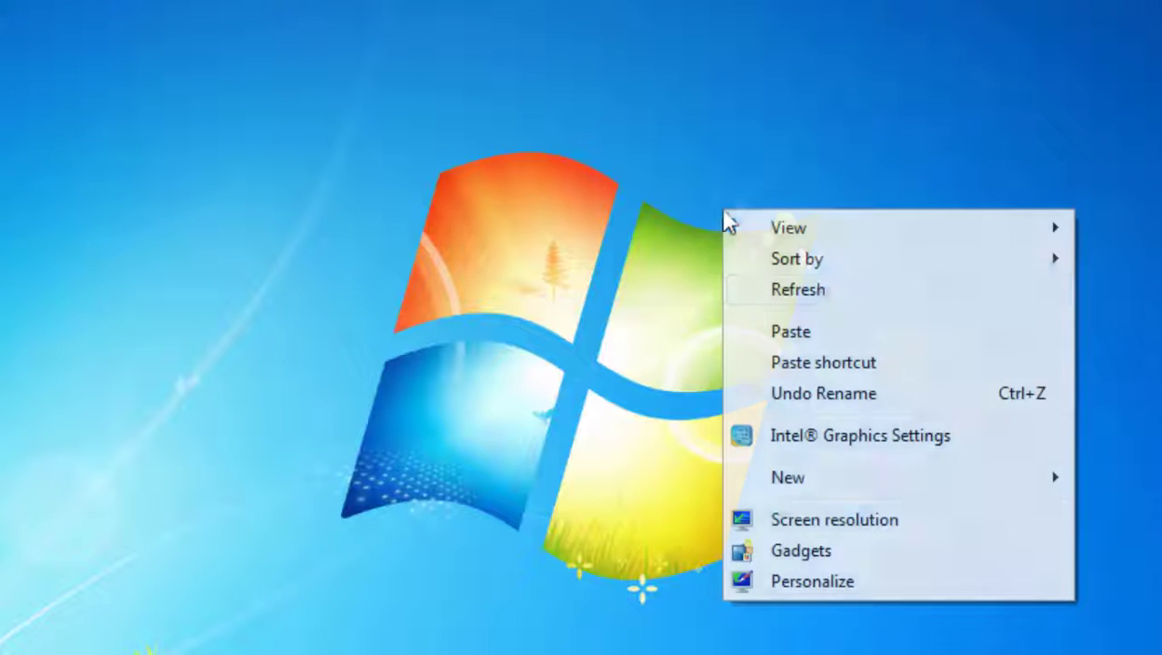
left_click(828, 291)
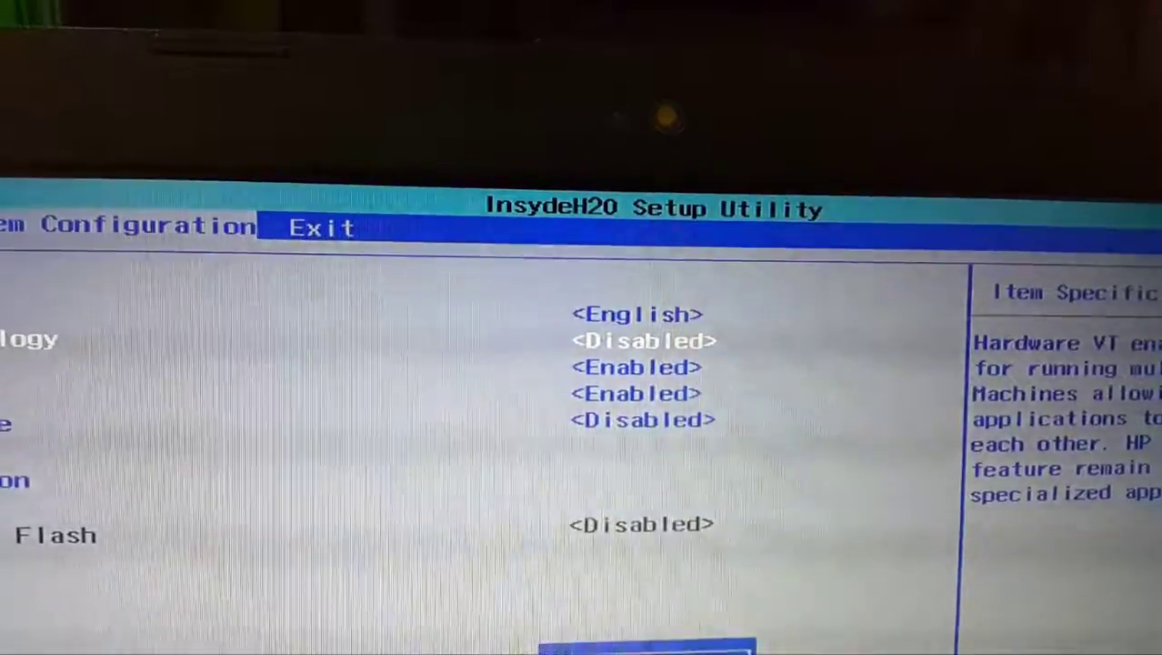
Step: Set Virtualization Technology to Enabled in the System Configuration of the InsydeH20 Setup Utility
key("Return")
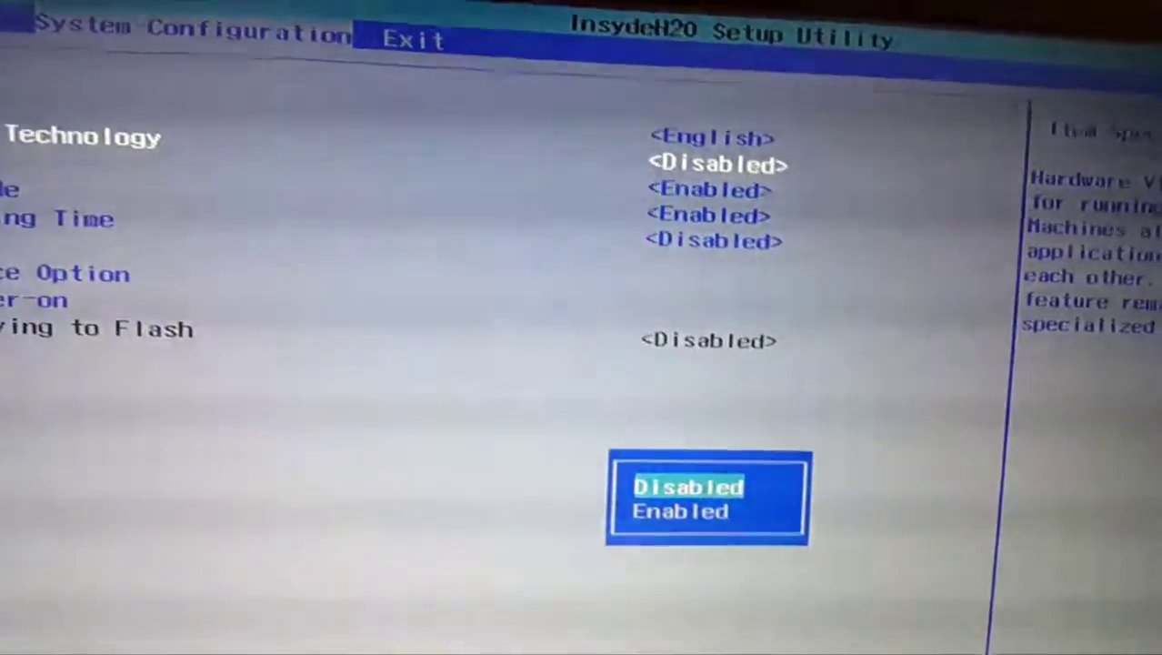
key("Down")
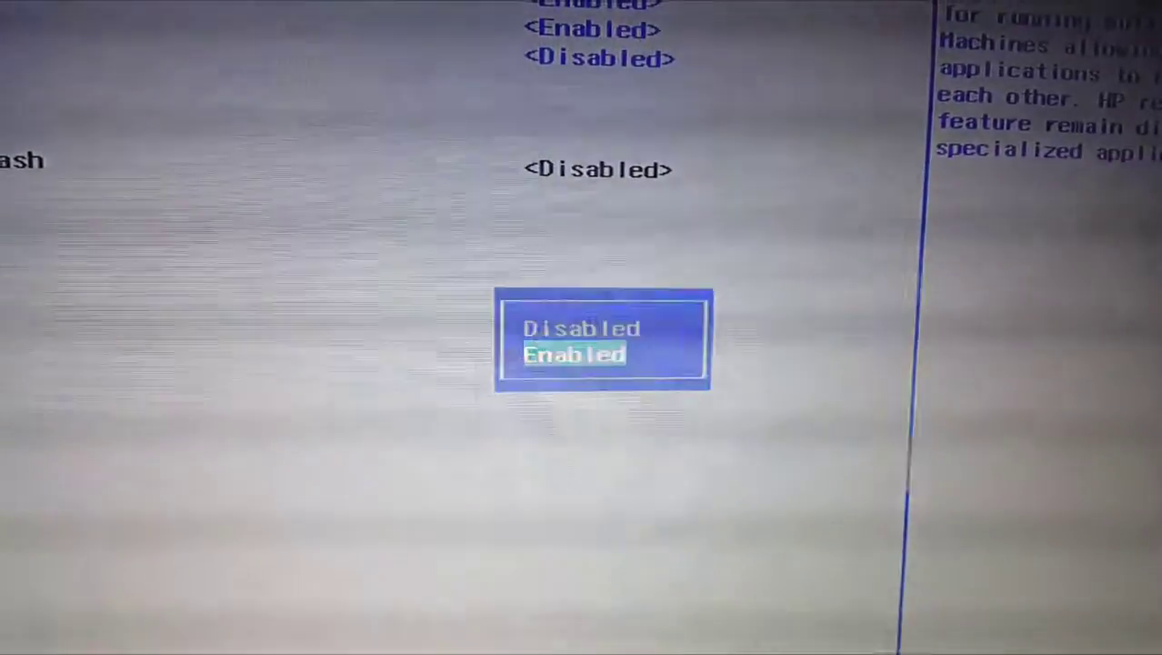
key("Return")
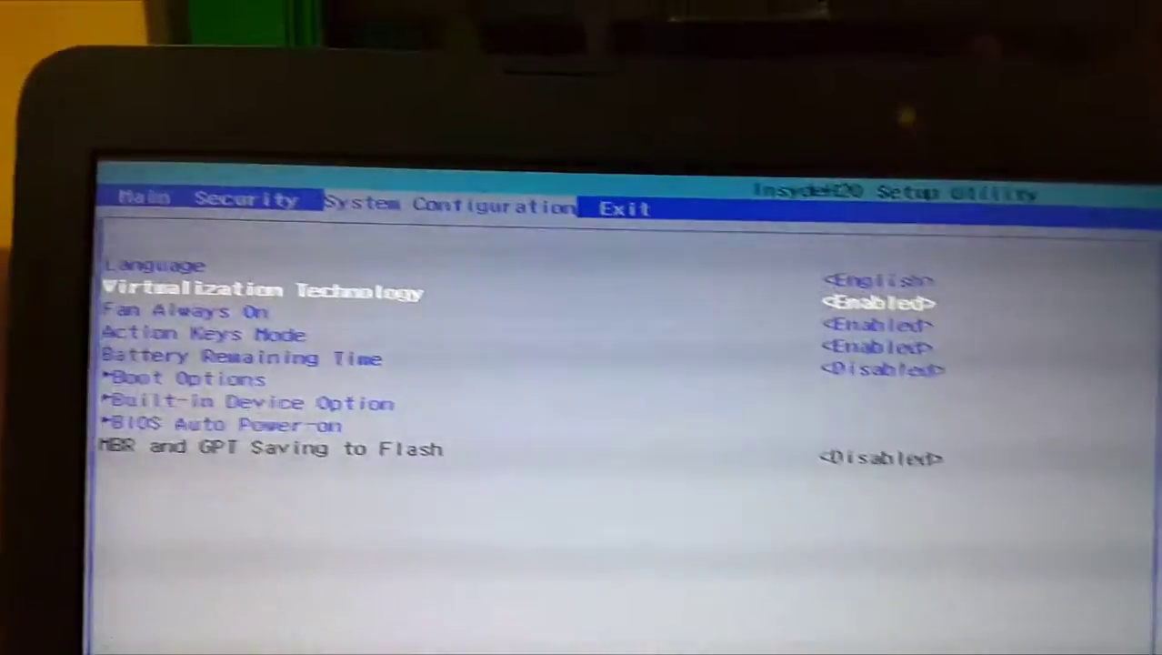
Step: Exit the InsydeH20 Setup Utility and save the changes
key("Right")
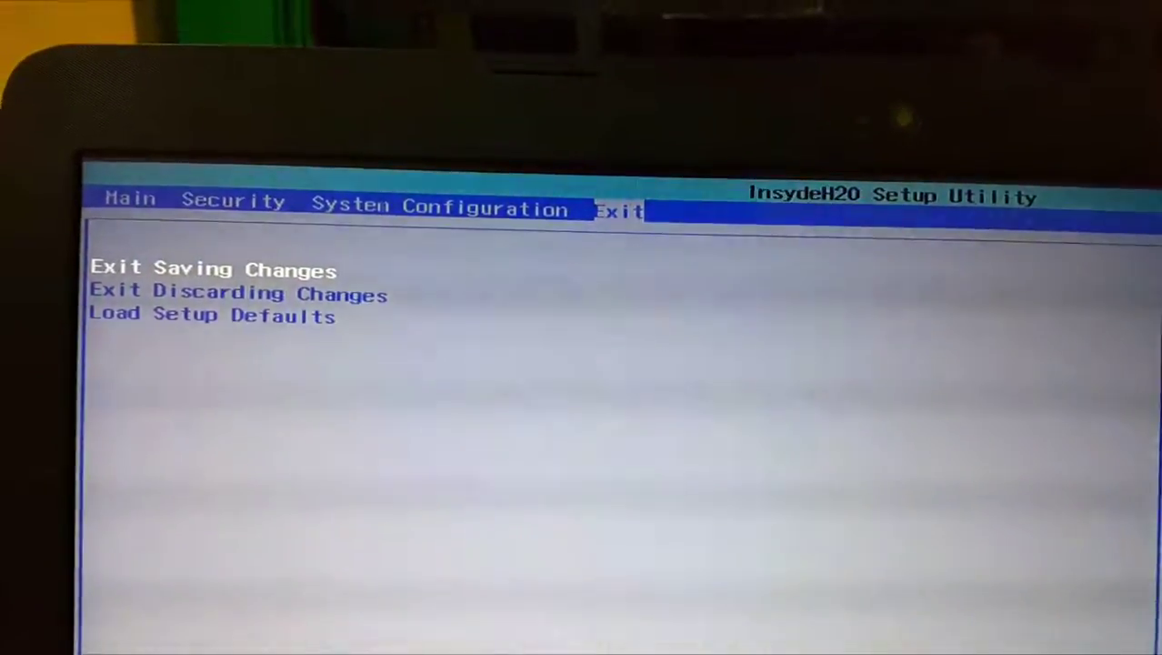
key("Return")
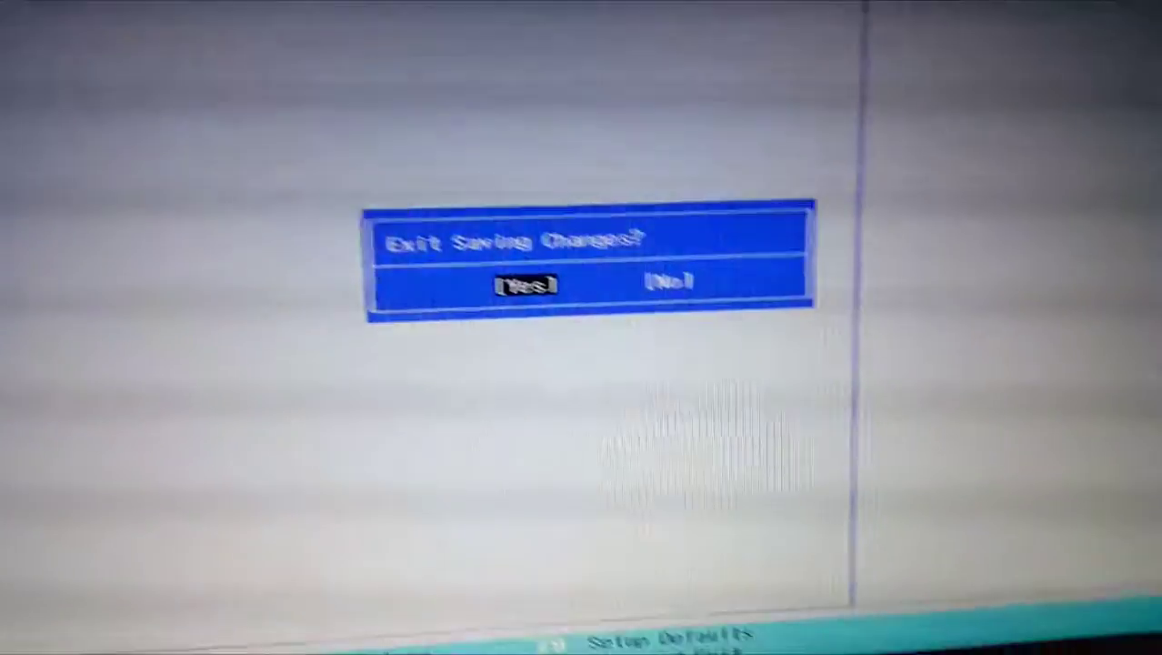
key("Return")
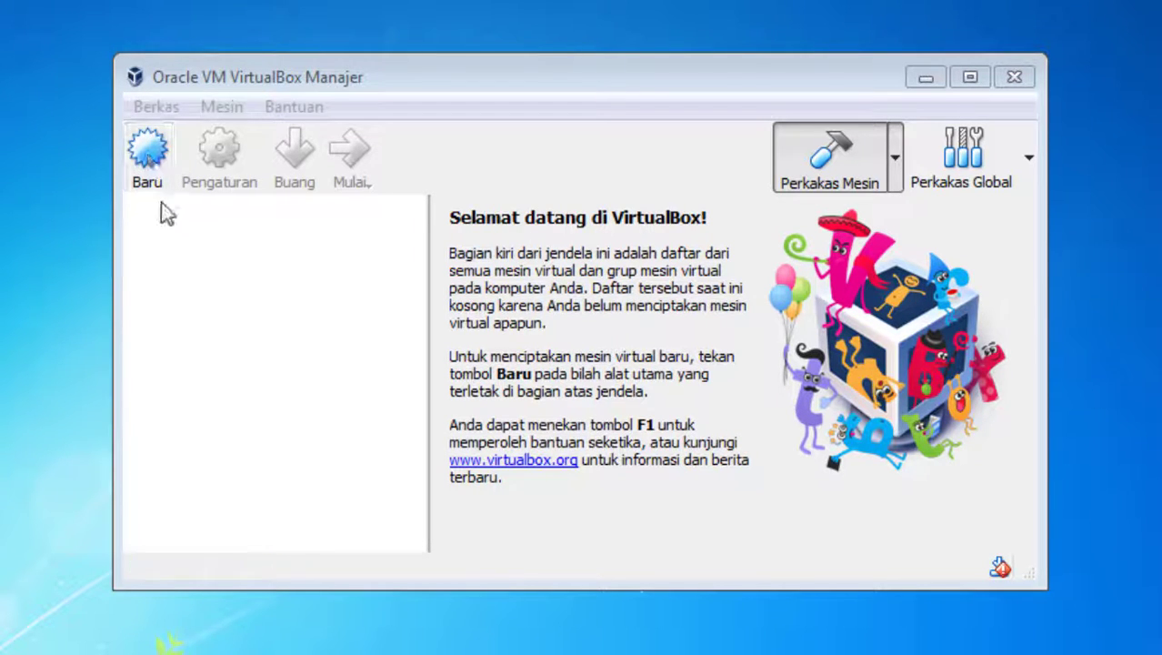
Step: In VirtualBox, define a new Microsoft Windows virtual machine named SMK_SIMULASI_1 with version Windows 2012 (64-bit) and 2048 MB of memory
left_click(148, 157)
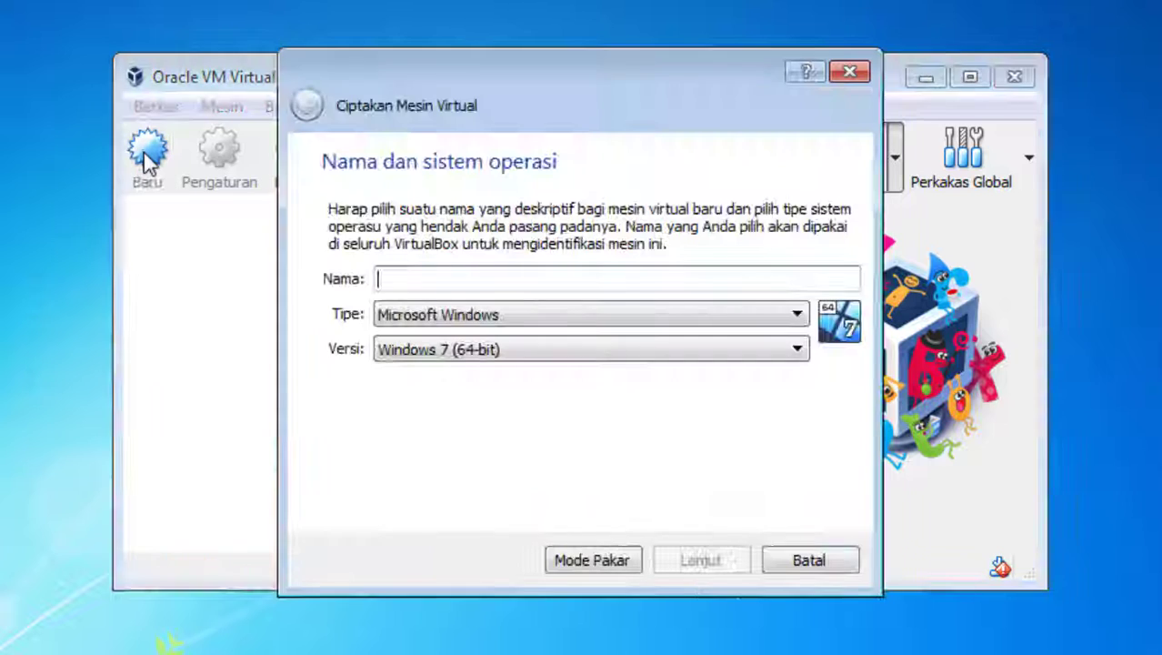
left_click(732, 348)
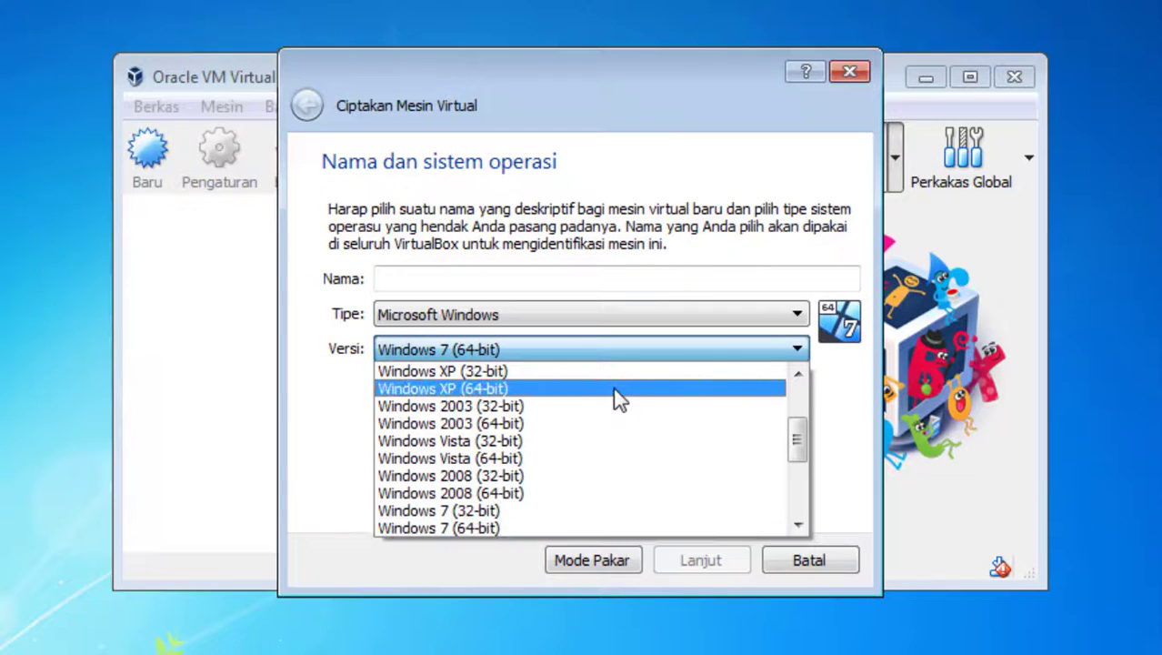
scroll(613, 407, "down", 3)
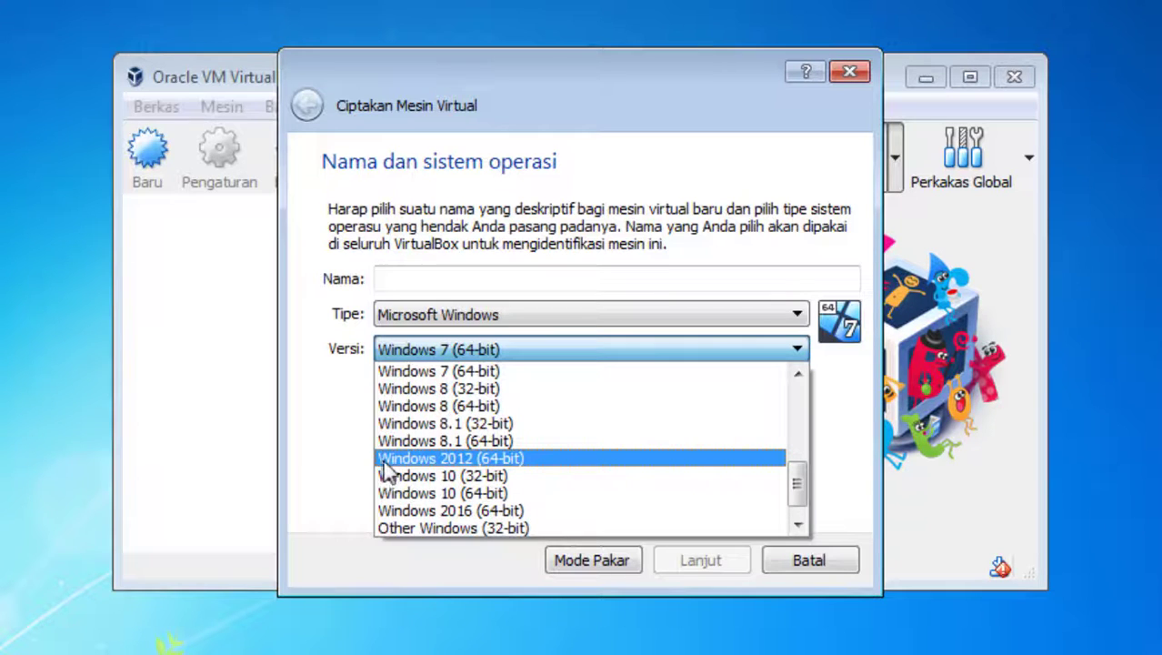
left_click(543, 462)
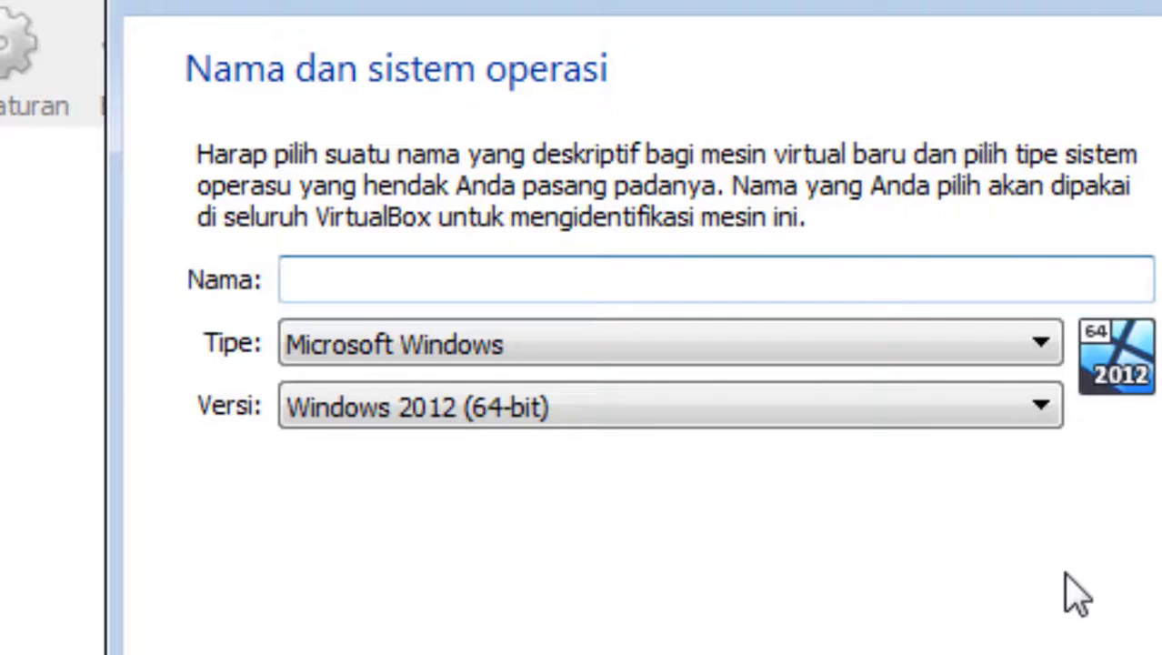
type("SMK")
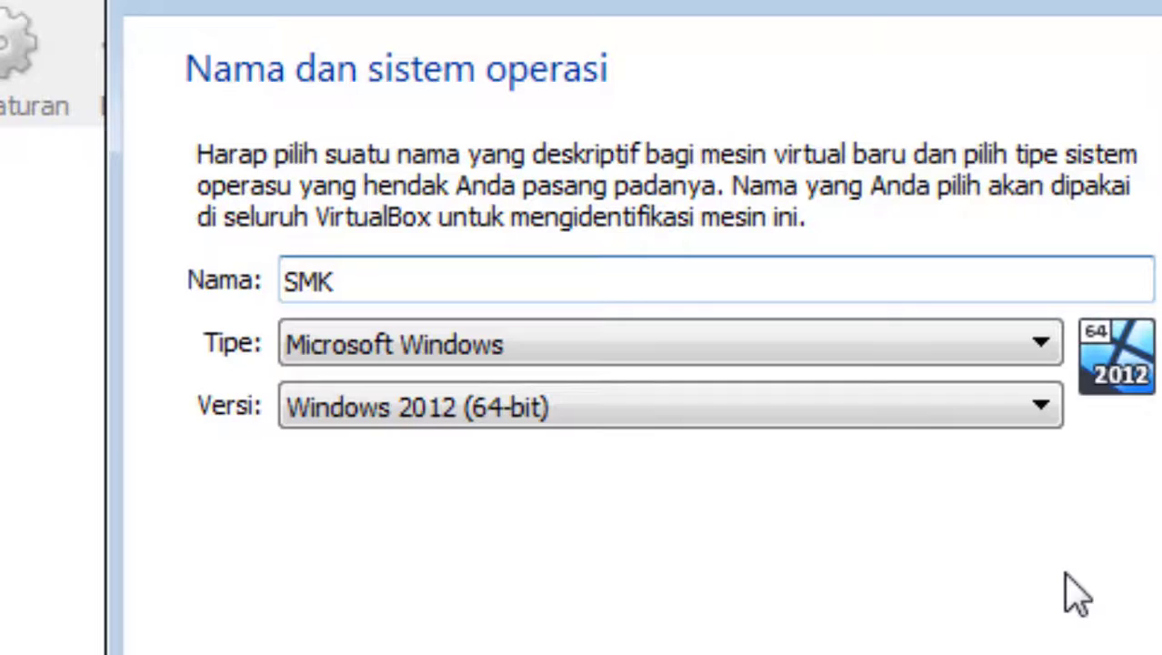
type("_SIMULASI")
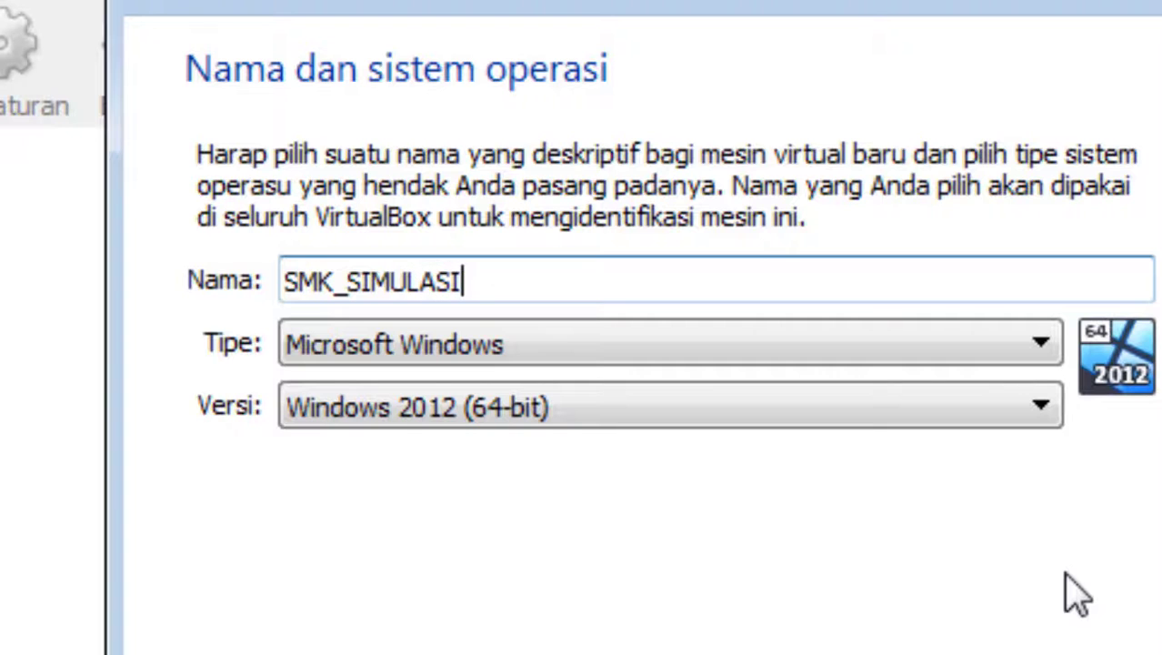
type("_1")
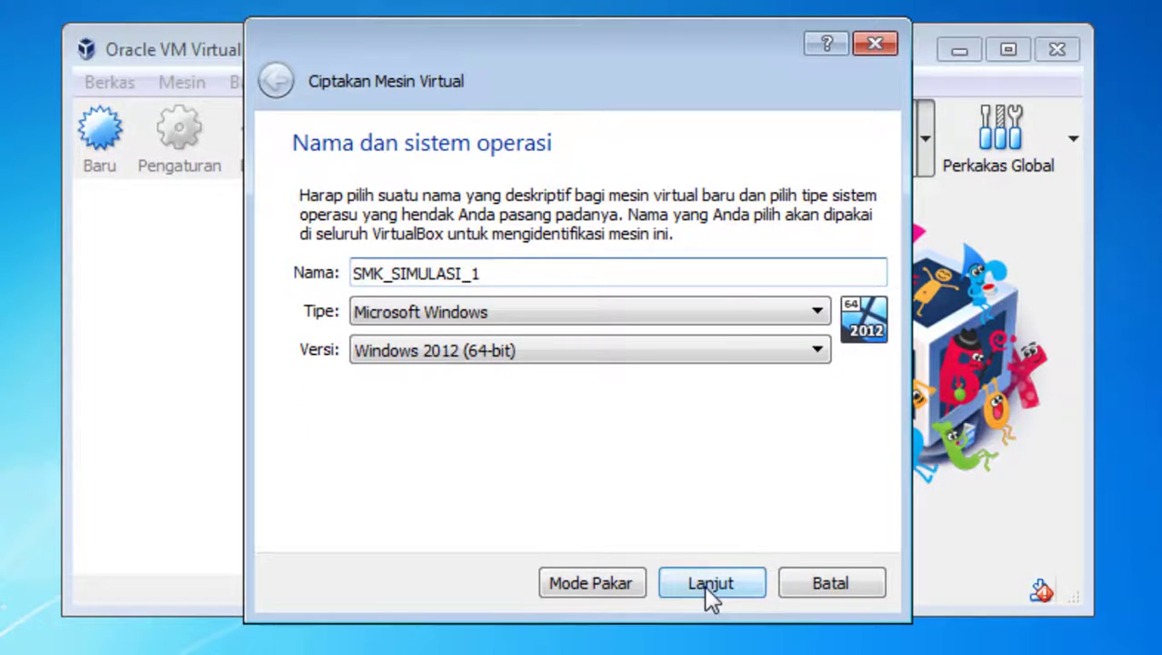
left_click(710, 585)
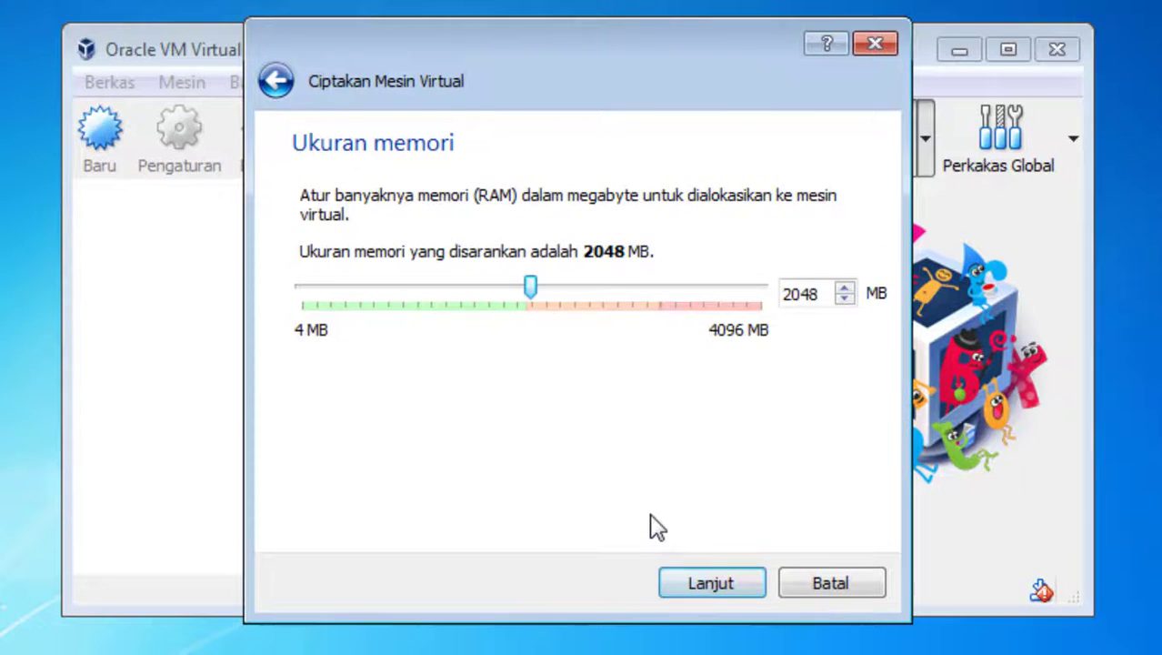
left_click(708, 584)
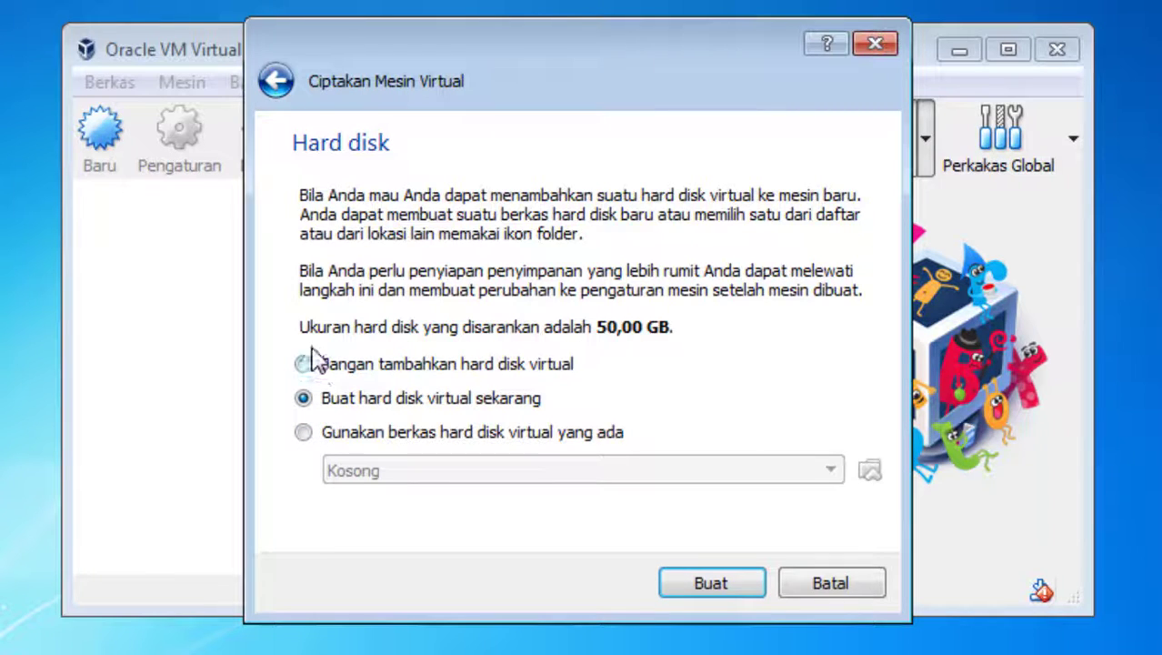
Step: Use the existing virtual hard disk SMK_SIMULASI_1 from Local Disk (C:) and create the virtual machine
left_click(303, 433)
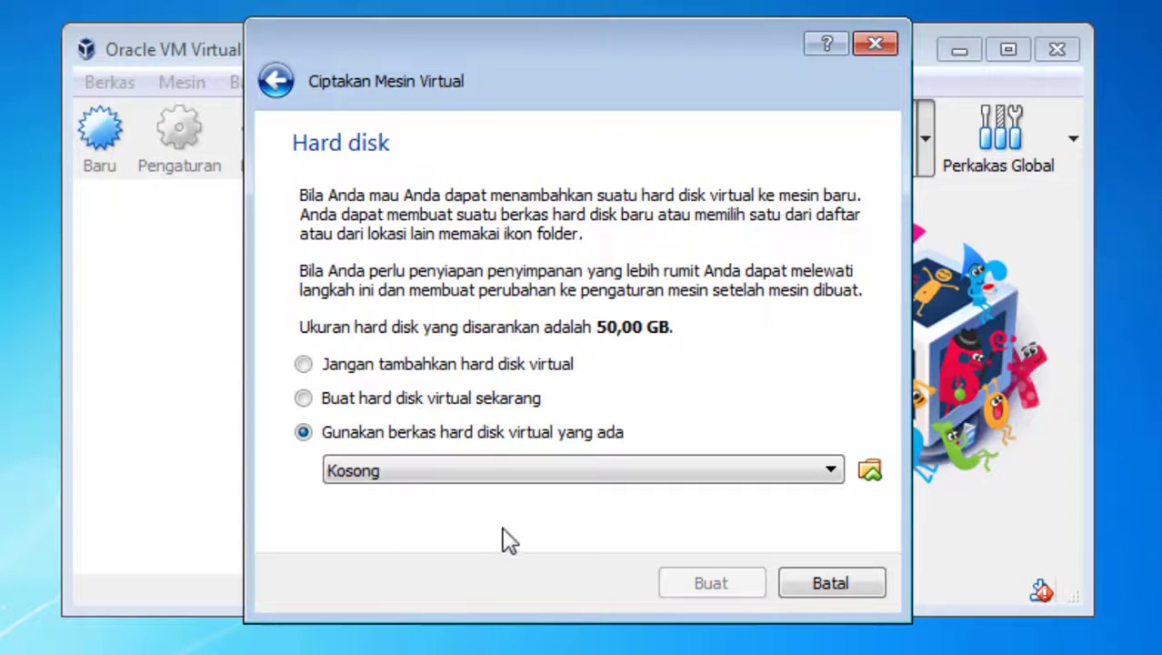
left_click(871, 471)
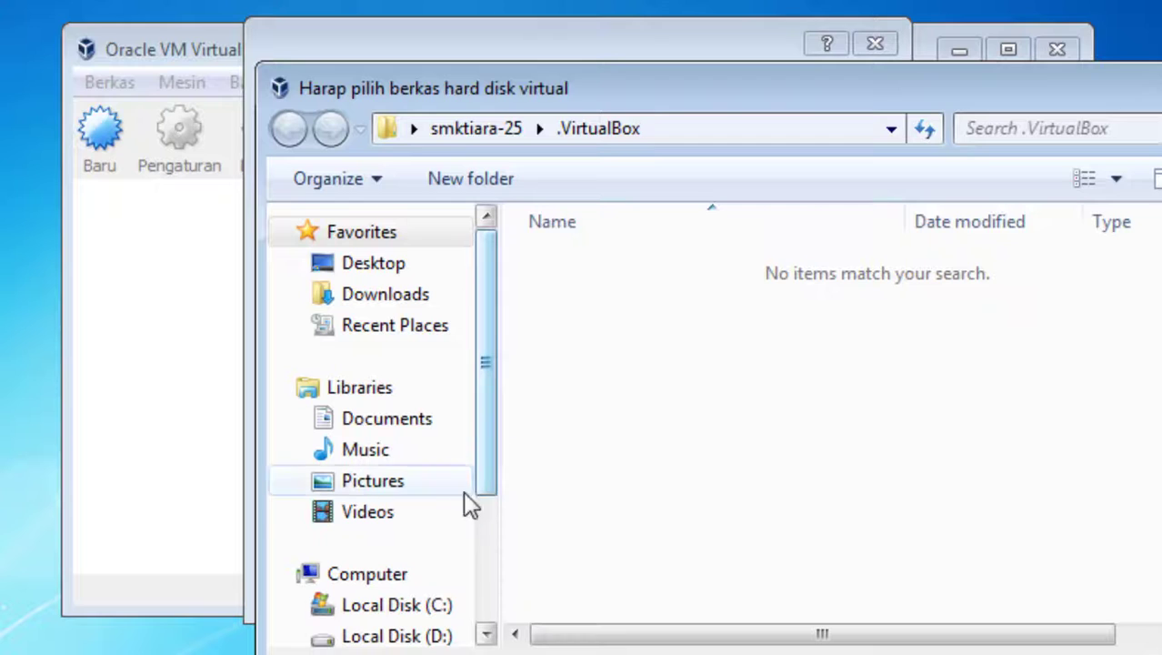
left_click(417, 607)
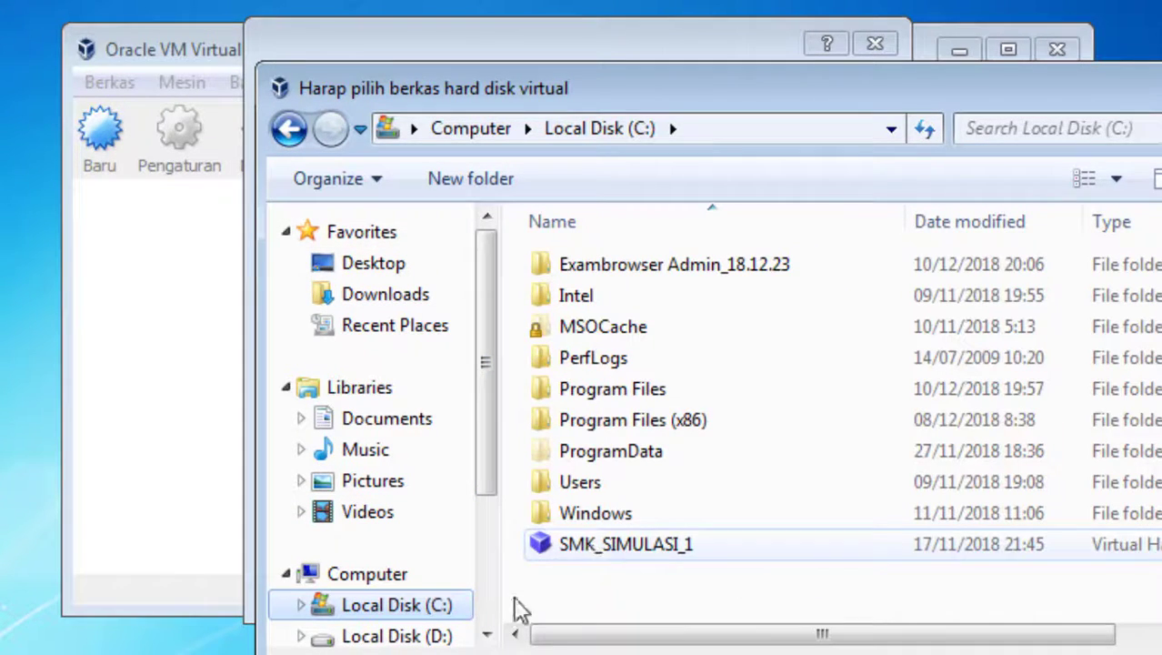
left_click(624, 552)
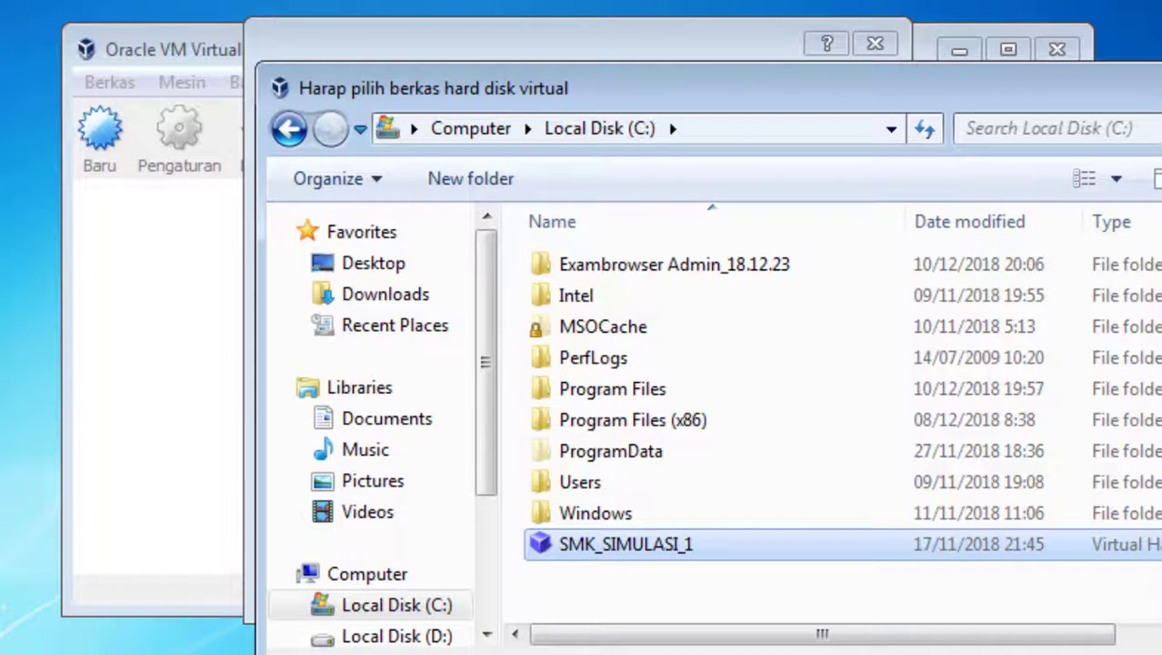
key("Return")
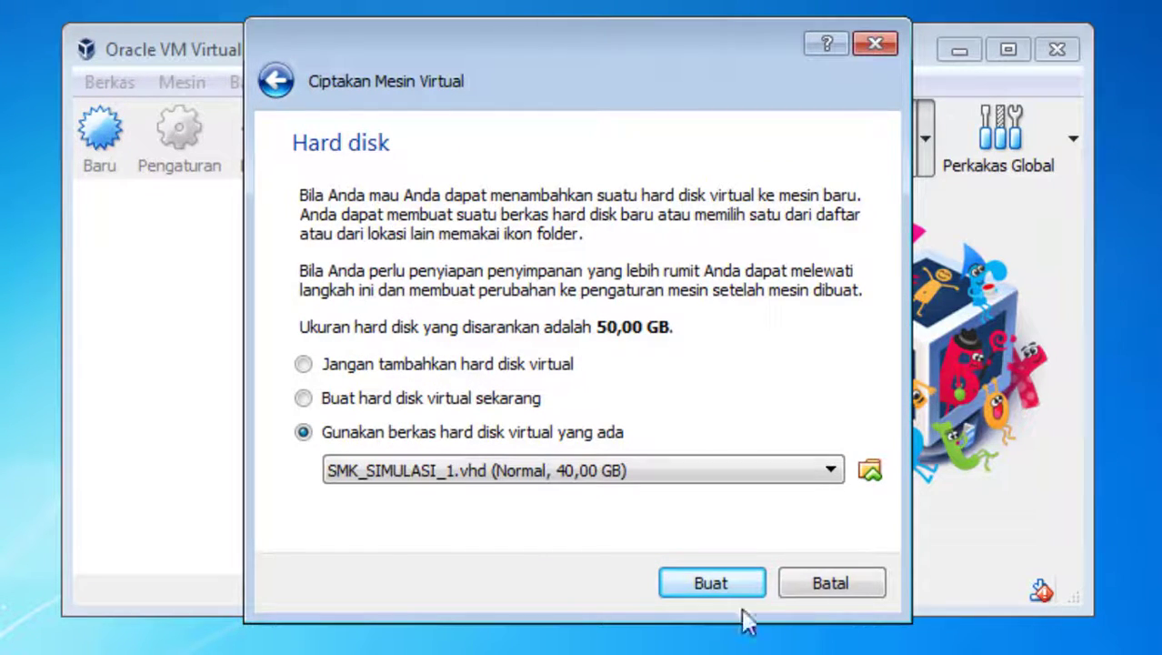
left_click(712, 587)
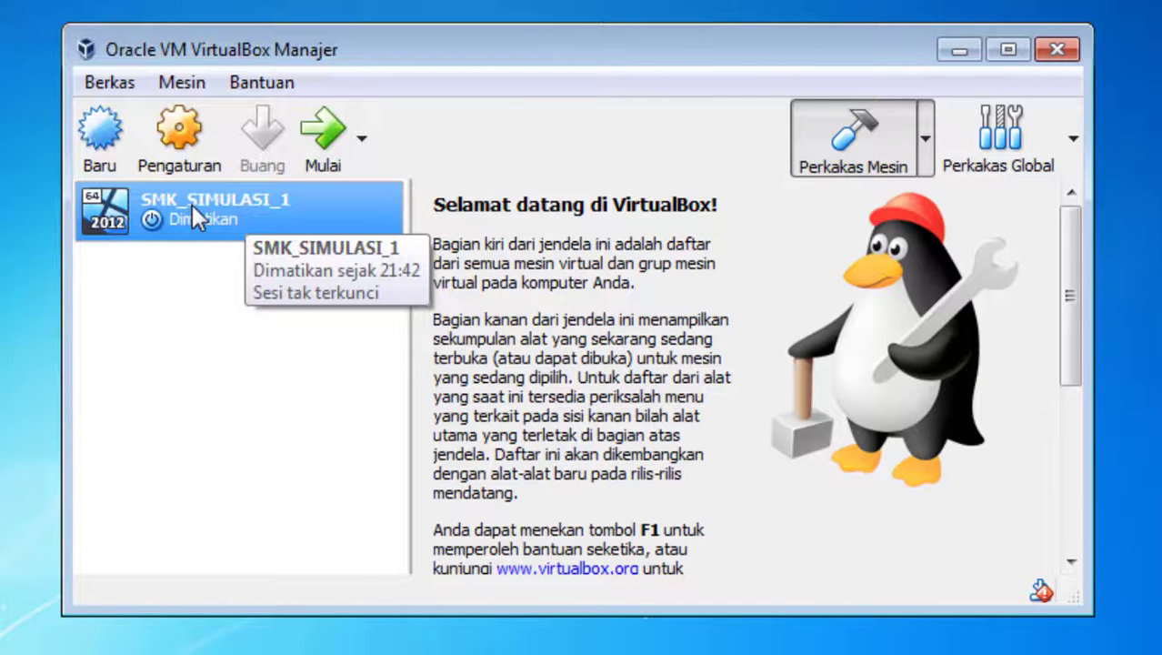
Step: In the network settings of SMK_SIMULASI_1, attach Adaptor 1 to Adaptor Ter-bridge with the Realtek PCIe GBE Family Controller
left_click(191, 155)
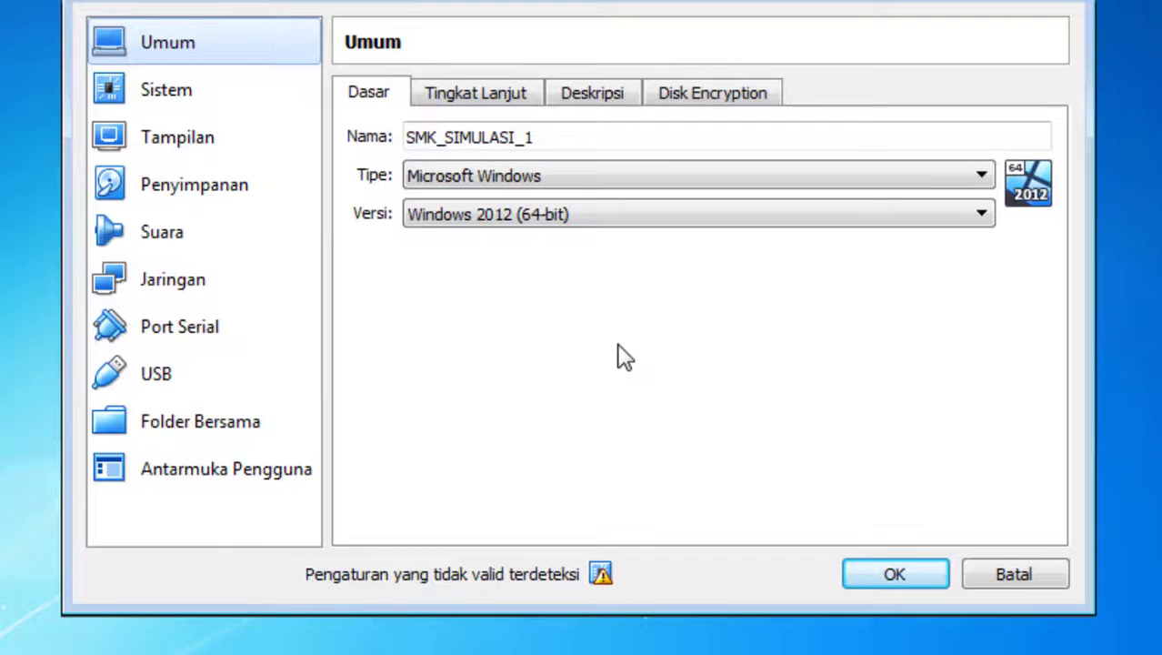
left_click(151, 287)
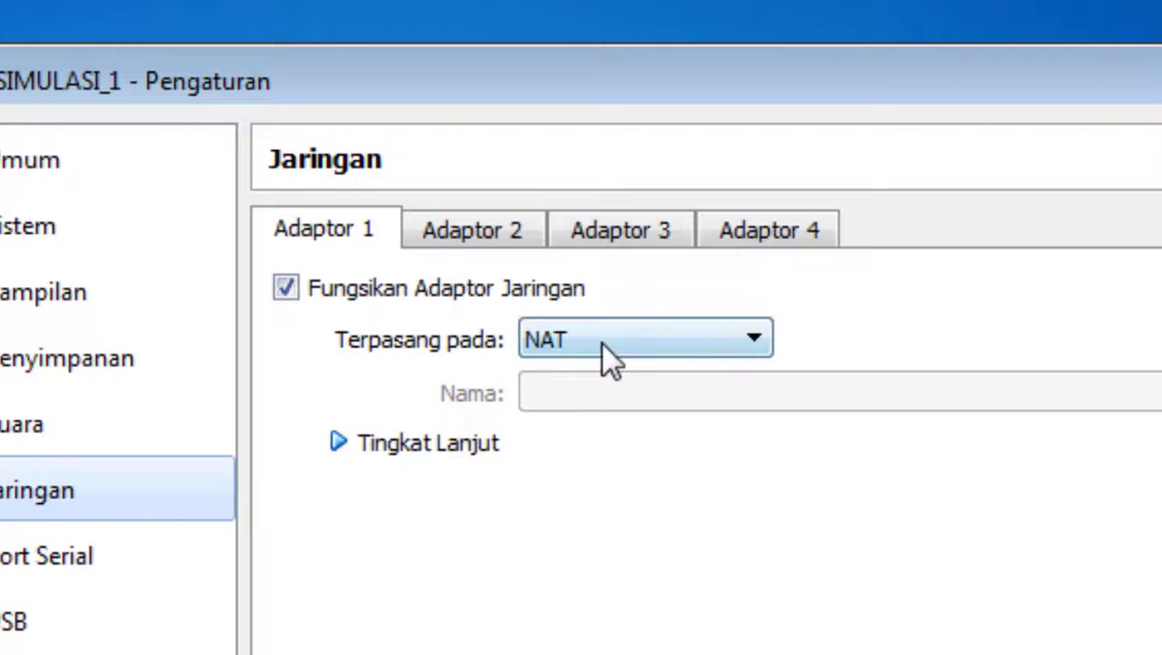
left_click(642, 334)
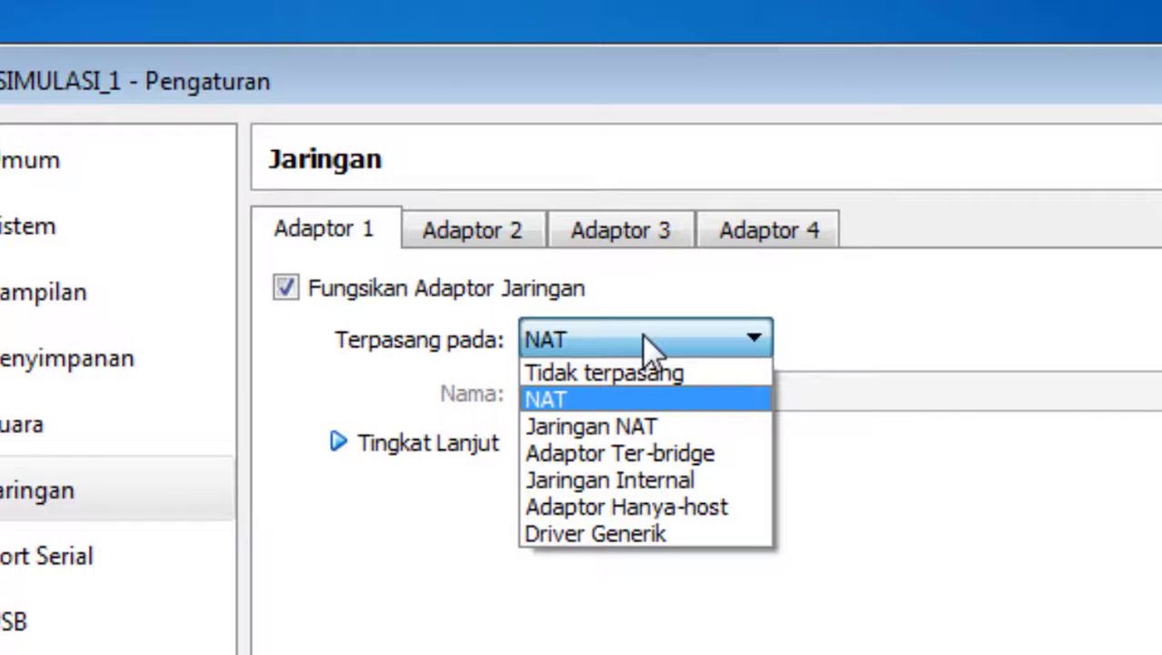
left_click(677, 450)
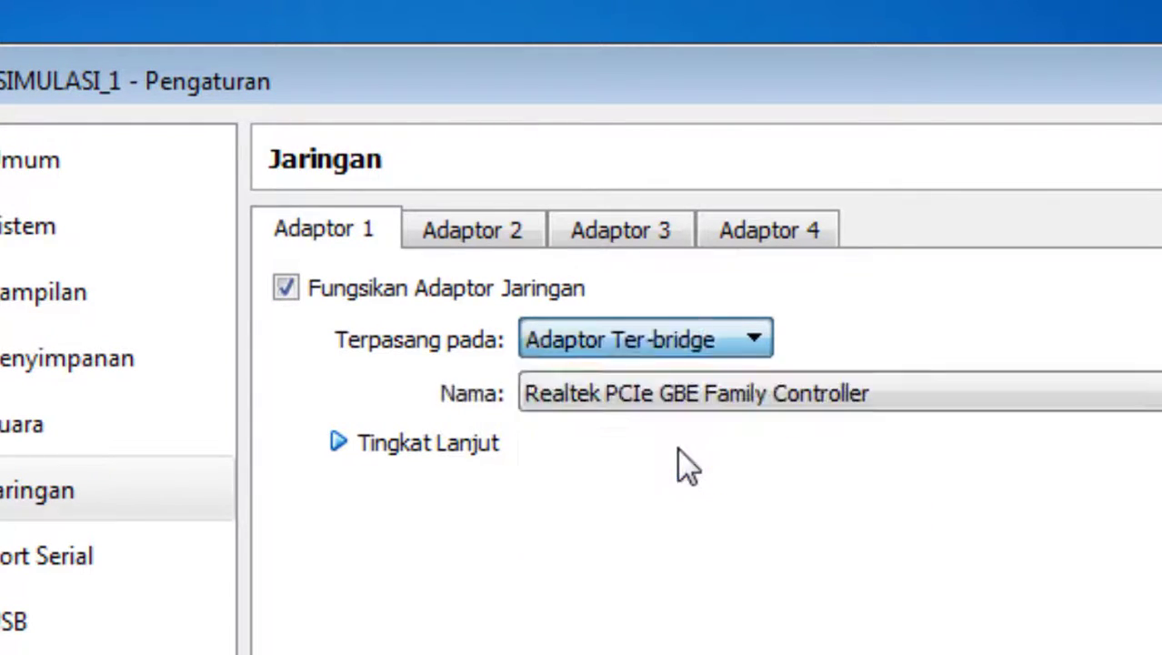
left_click(1056, 393)
left_click(1059, 392)
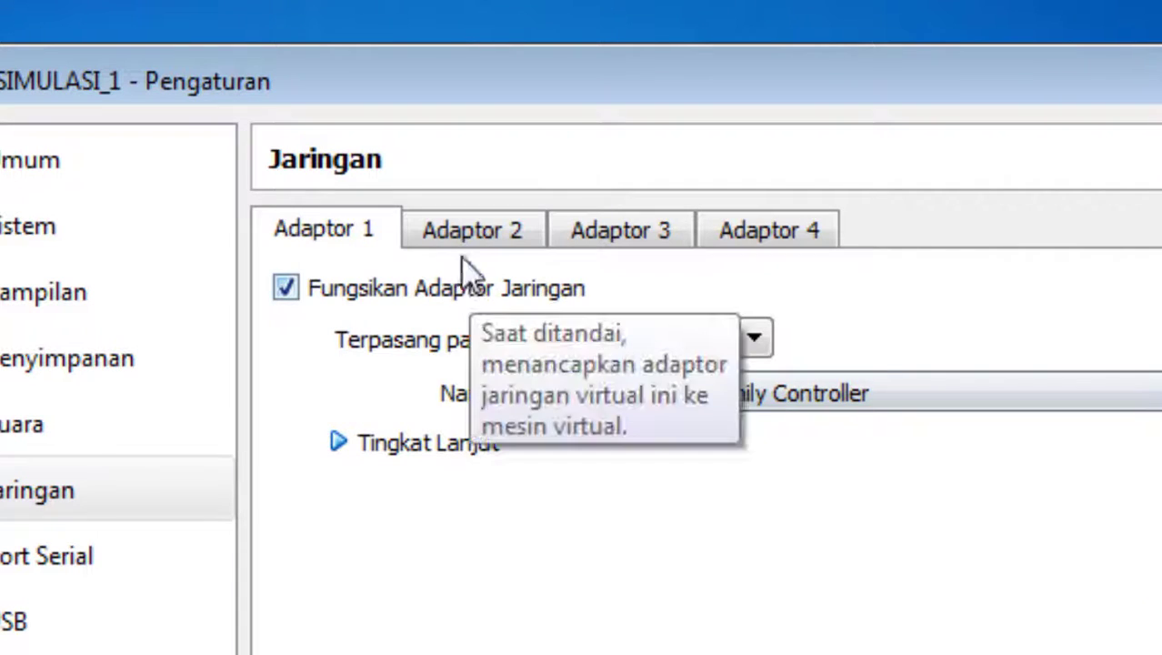
Step: Enable network Adaptor 2, attach it to NAT, and apply the virtual machine's settings
left_click(471, 233)
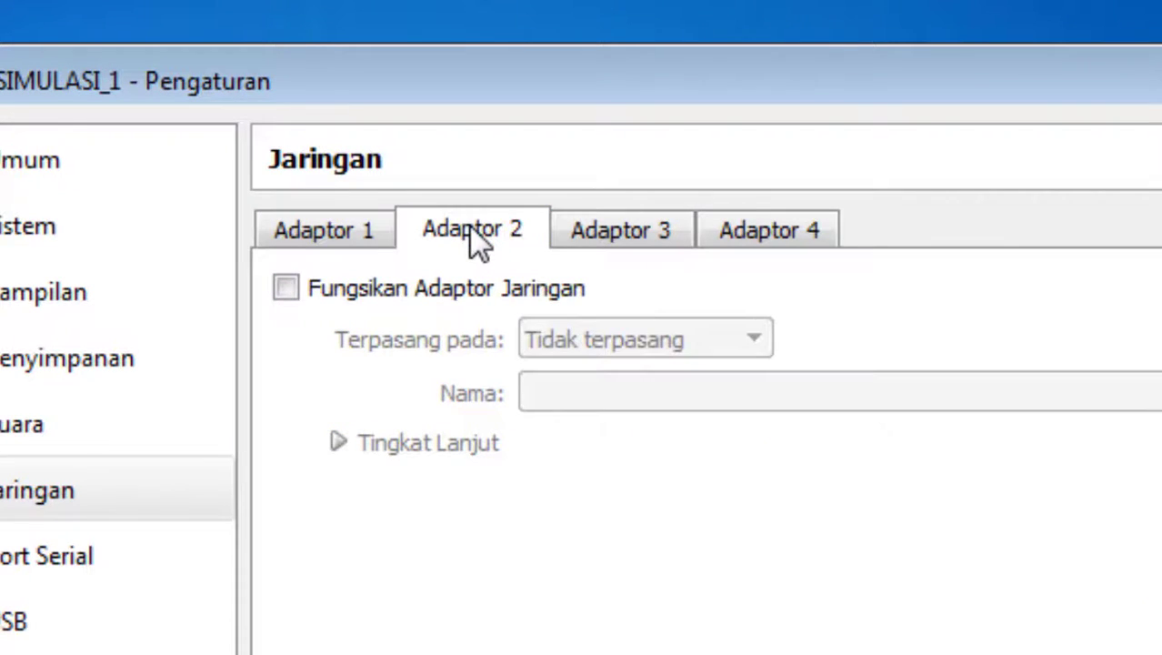
left_click(287, 287)
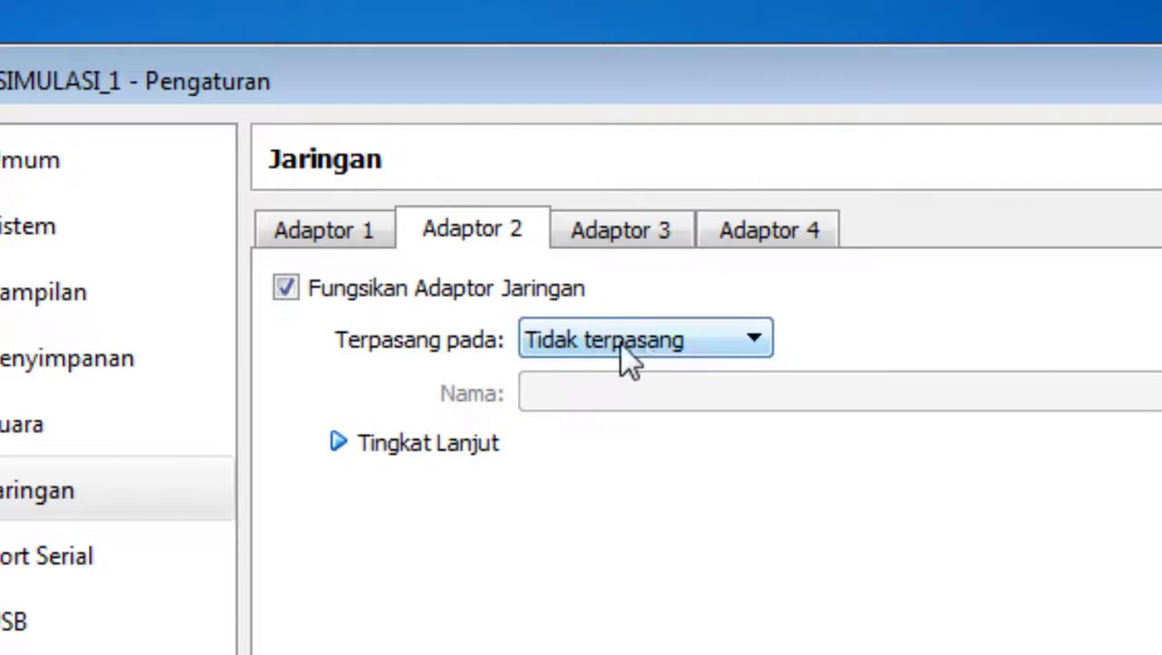
left_click(688, 343)
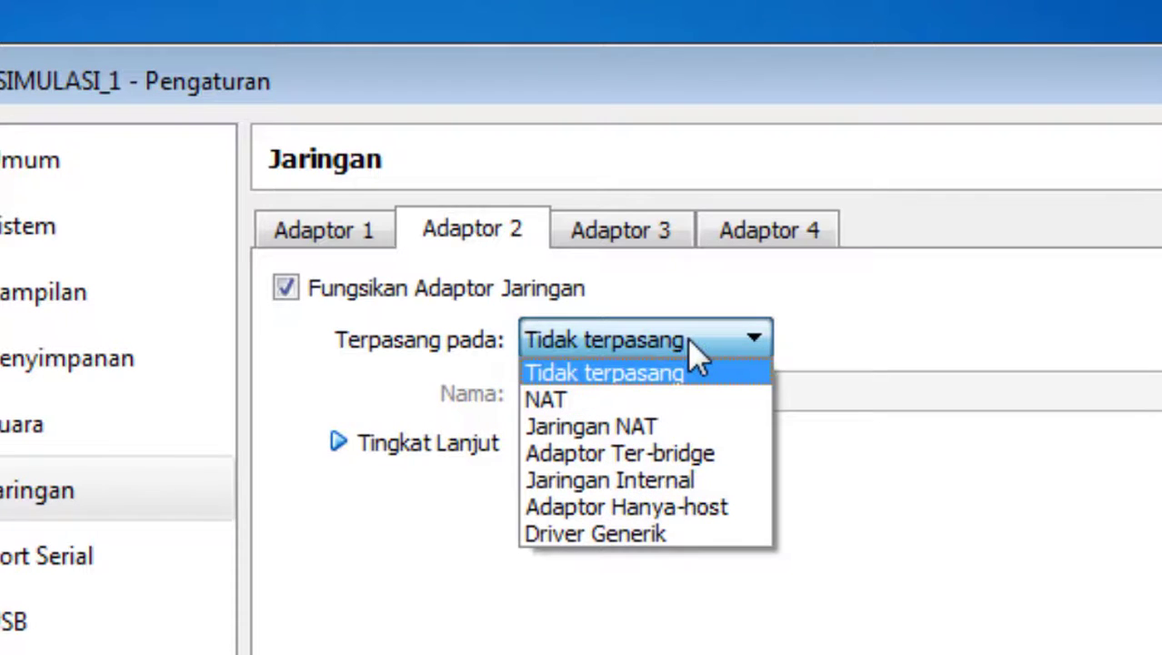
left_click(557, 400)
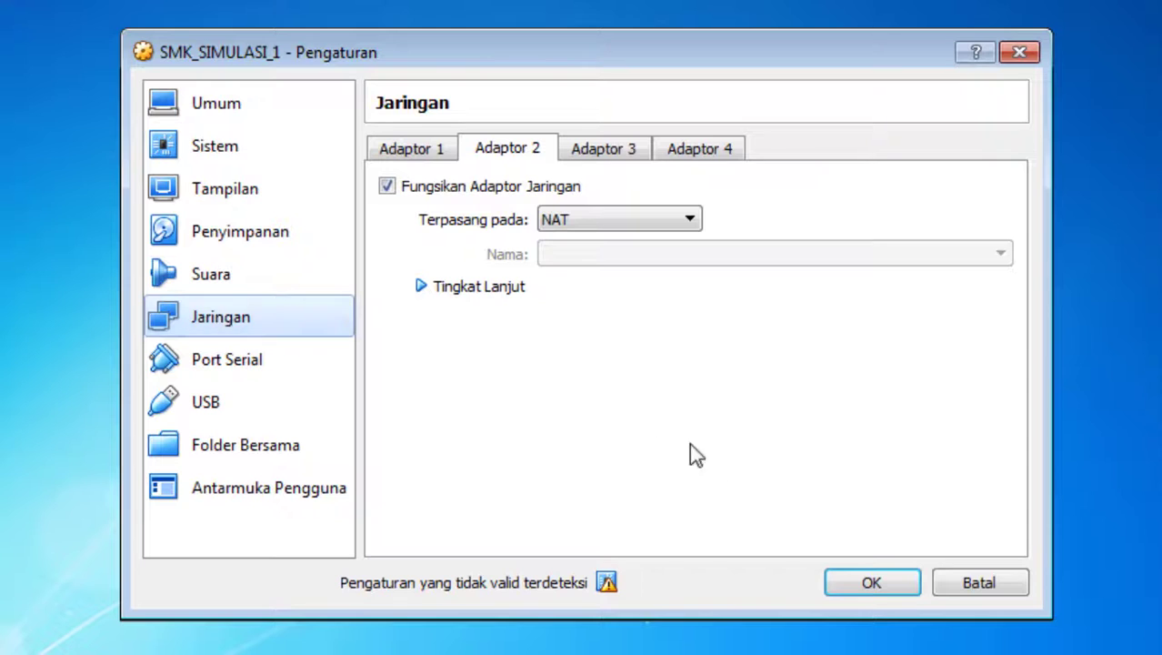
left_click(868, 584)
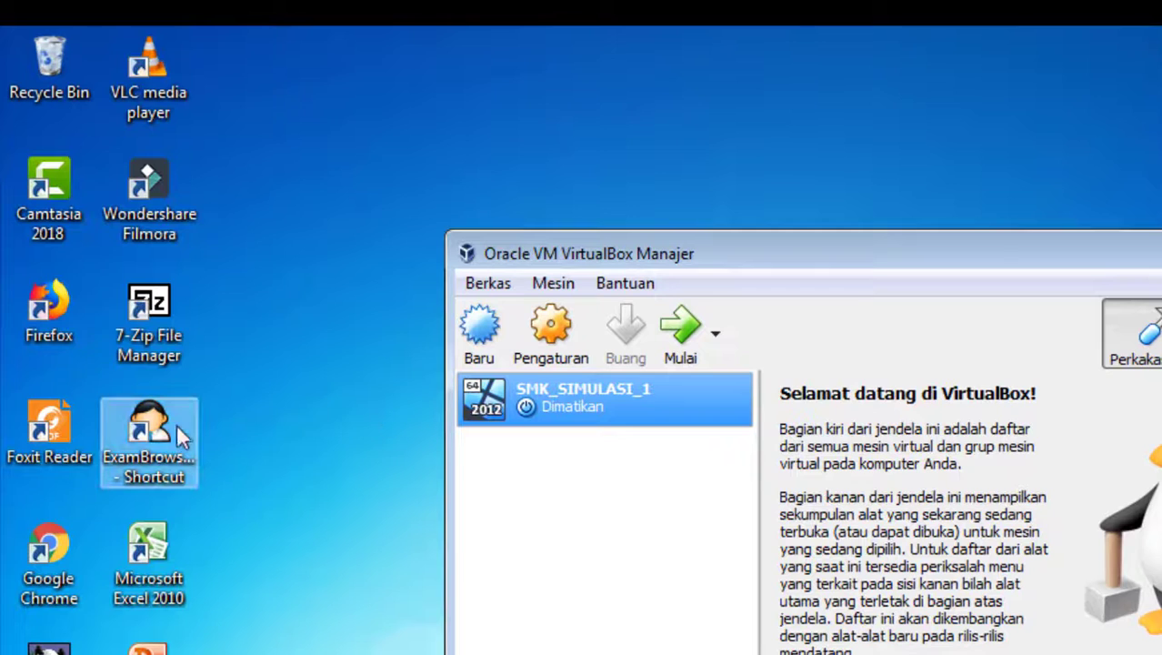
left_click(150, 443)
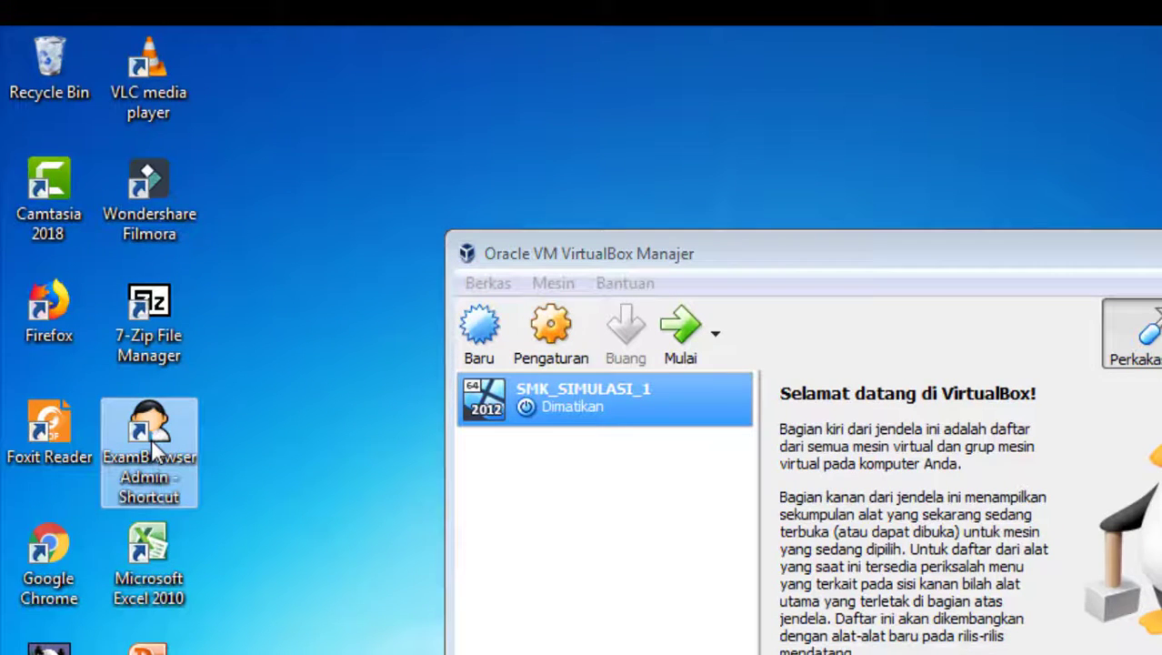
right_click(147, 439)
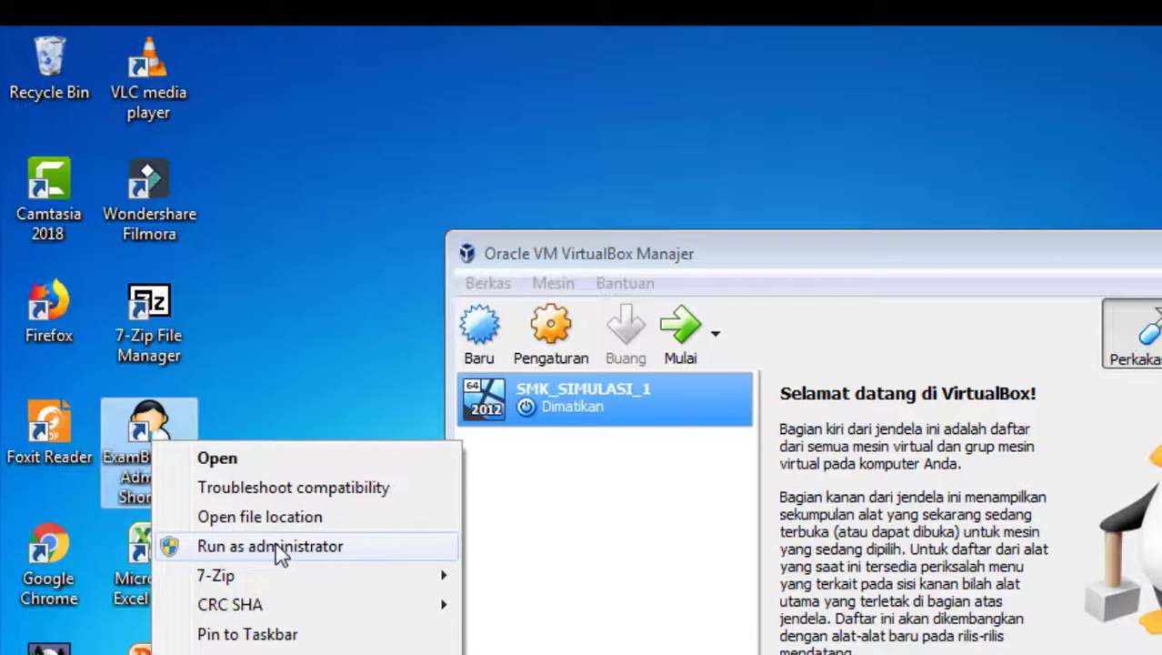
left_click(296, 353)
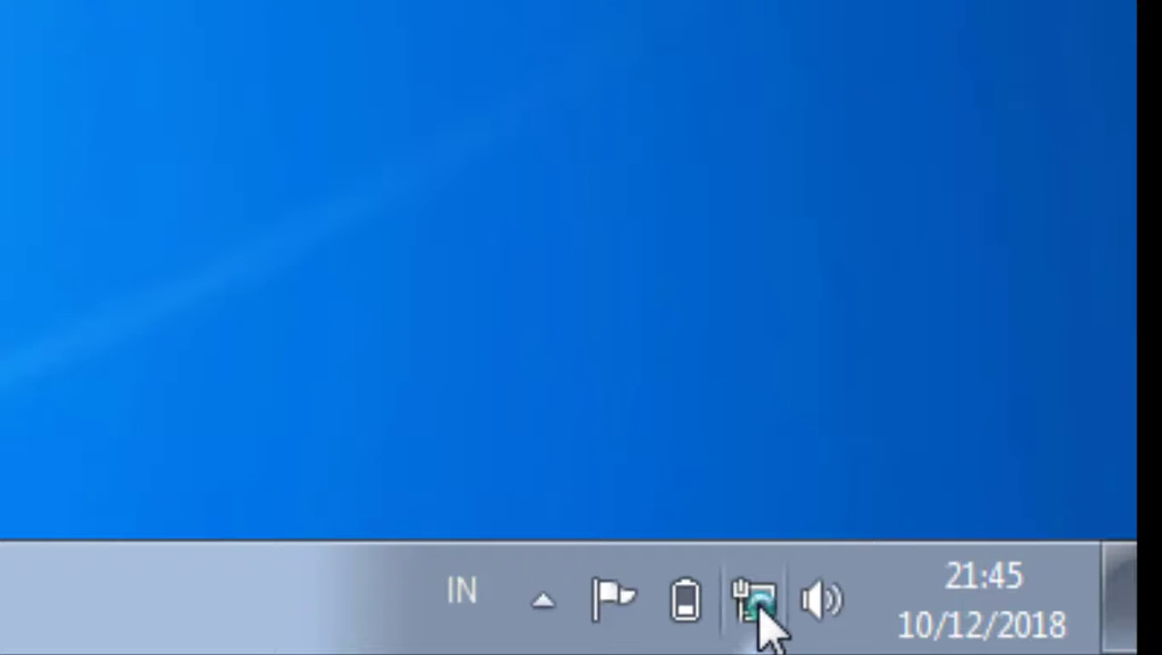
Step: Open the Internet Protocol Version 4 (TCP/IPv4) properties of the host's Local Area Connection through the Network and Sharing Center
mouse_move(760, 618)
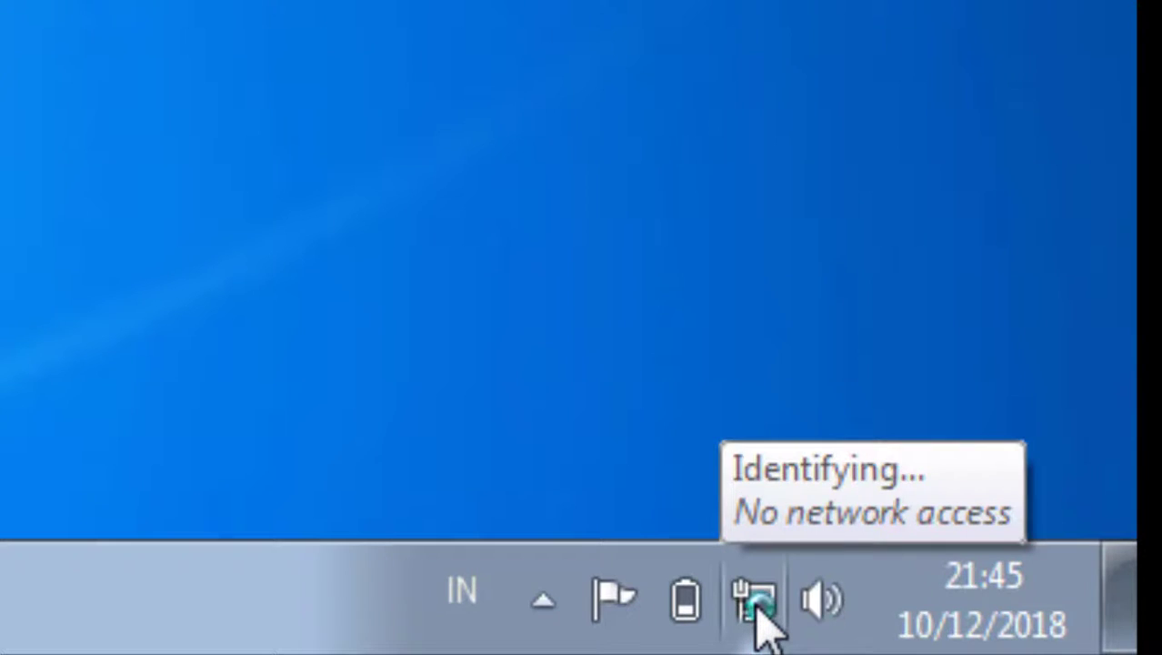
right_click(759, 605)
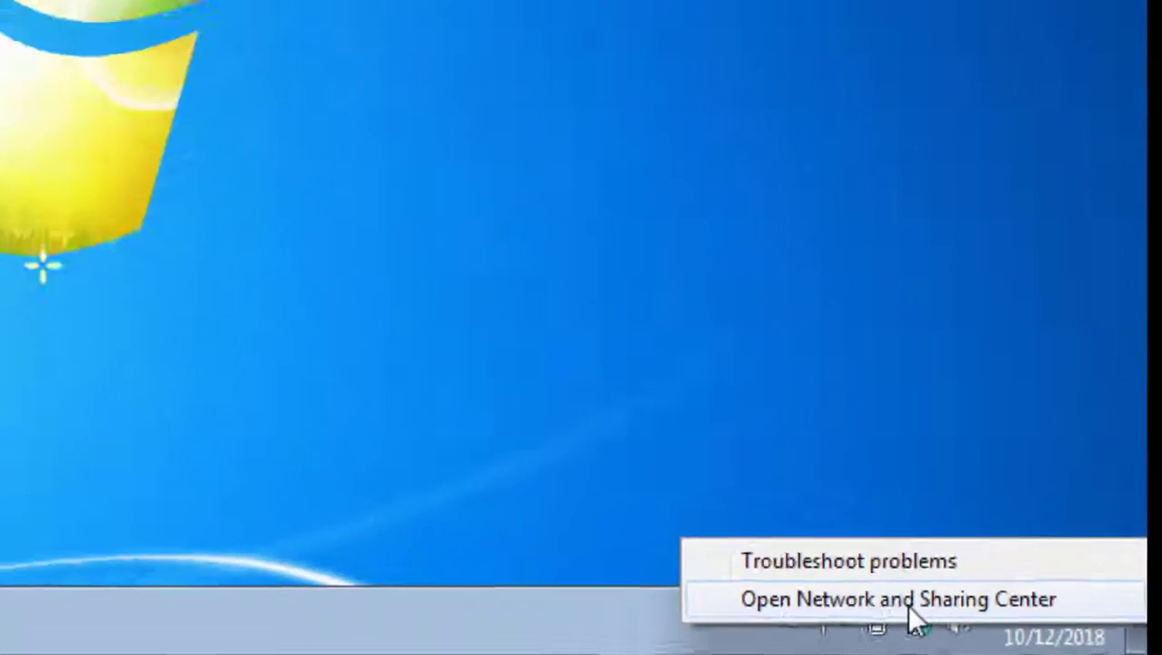
left_click(746, 564)
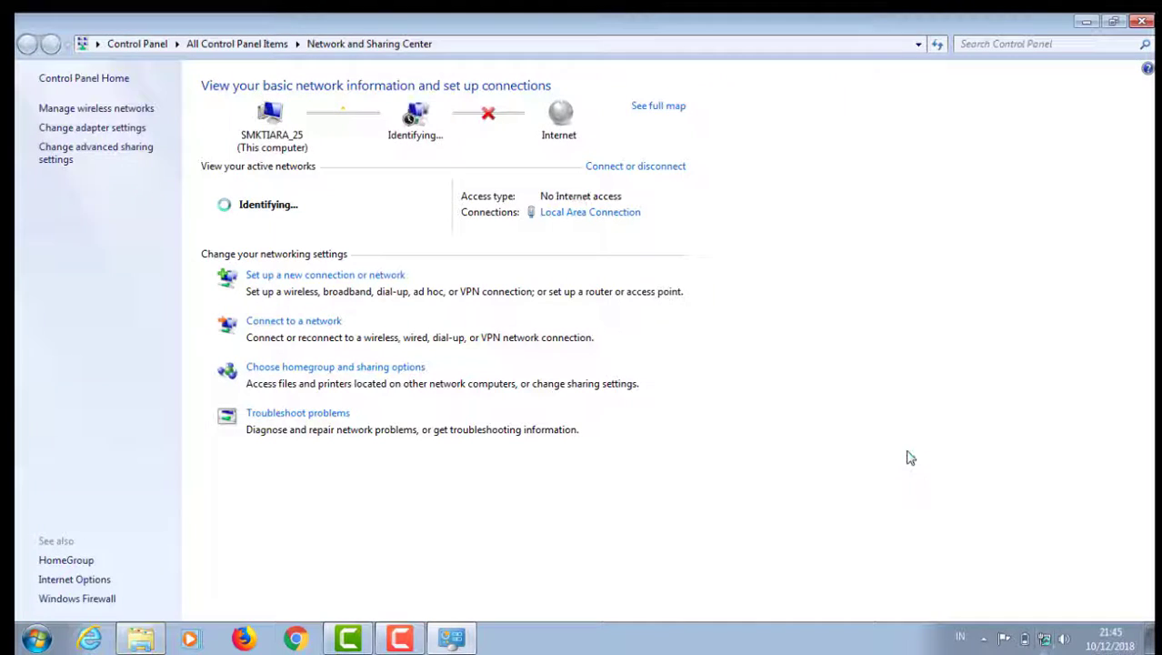
left_click(592, 214)
left_click(494, 465)
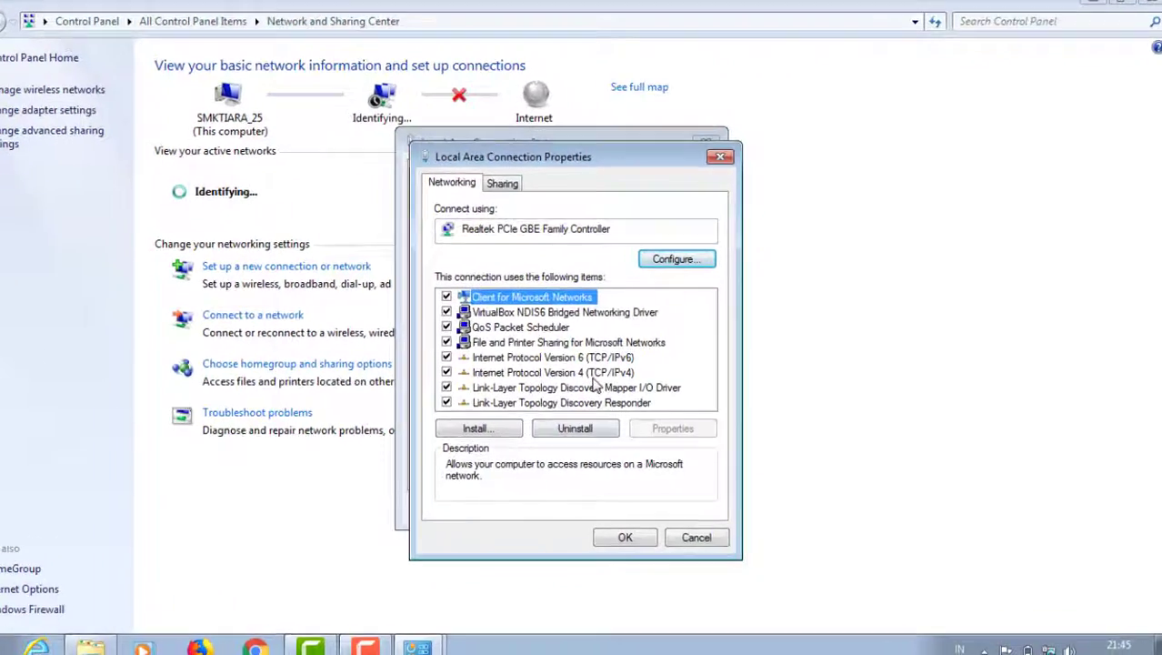
double_click(576, 374)
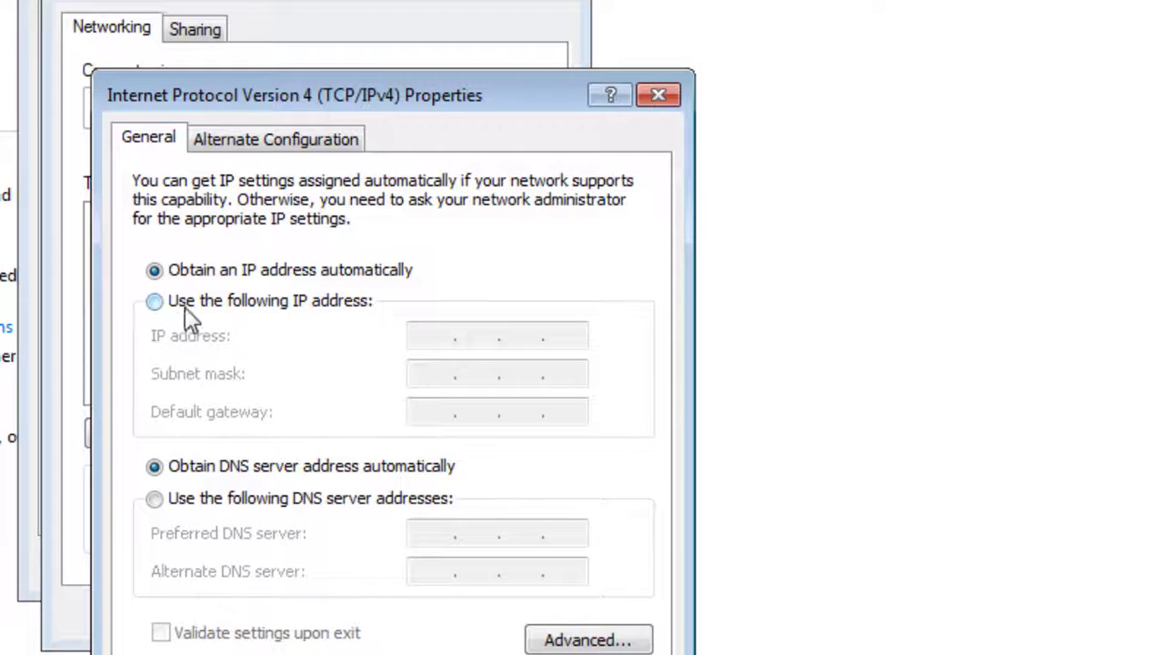
Step: Assign the static IP address 192.168.0.199 with subnet mask 255.255.255.0, apply it, and close the connection and network windows
left_click(154, 301)
left_click(421, 335)
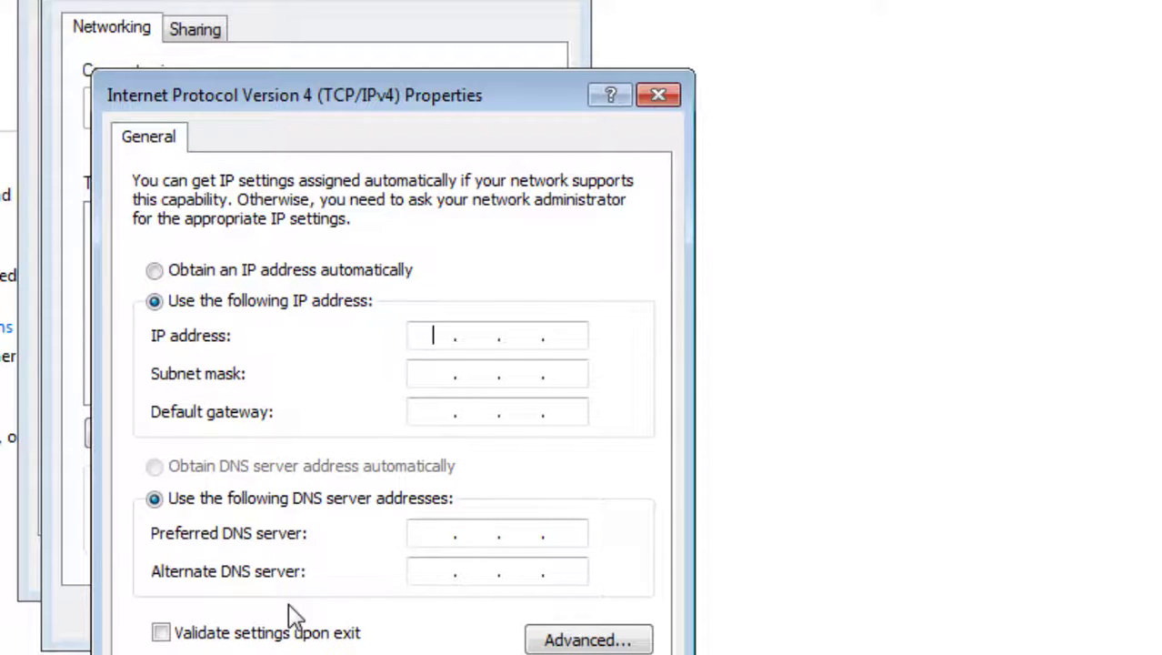
type("192.168.0")
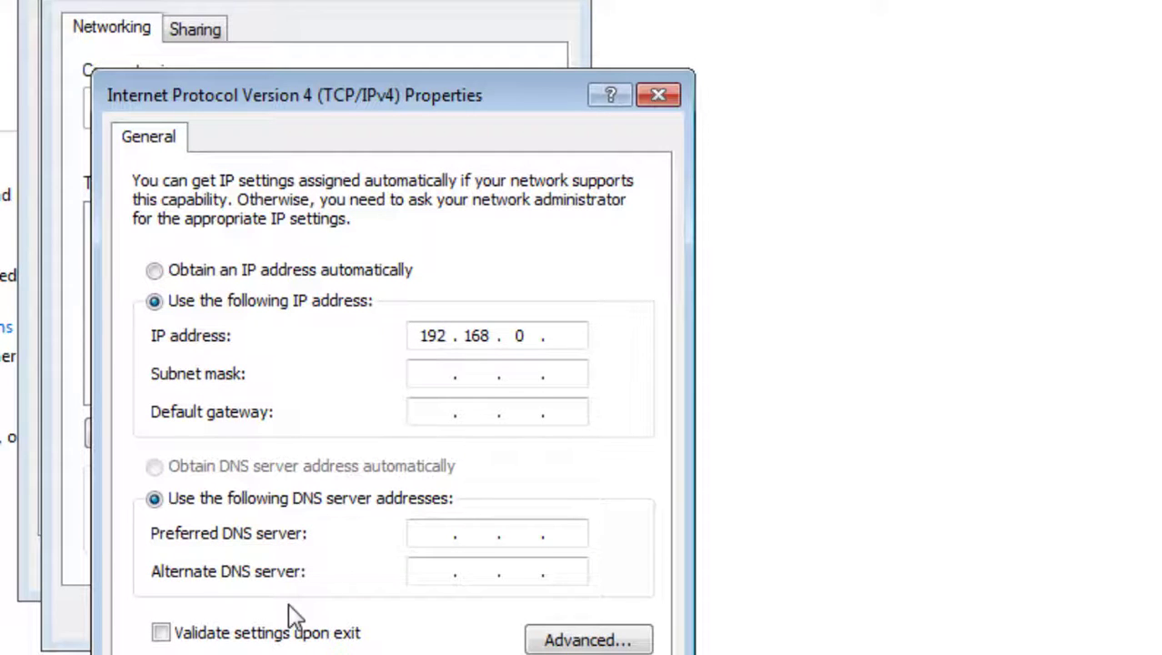
type(".199")
key("Tab")
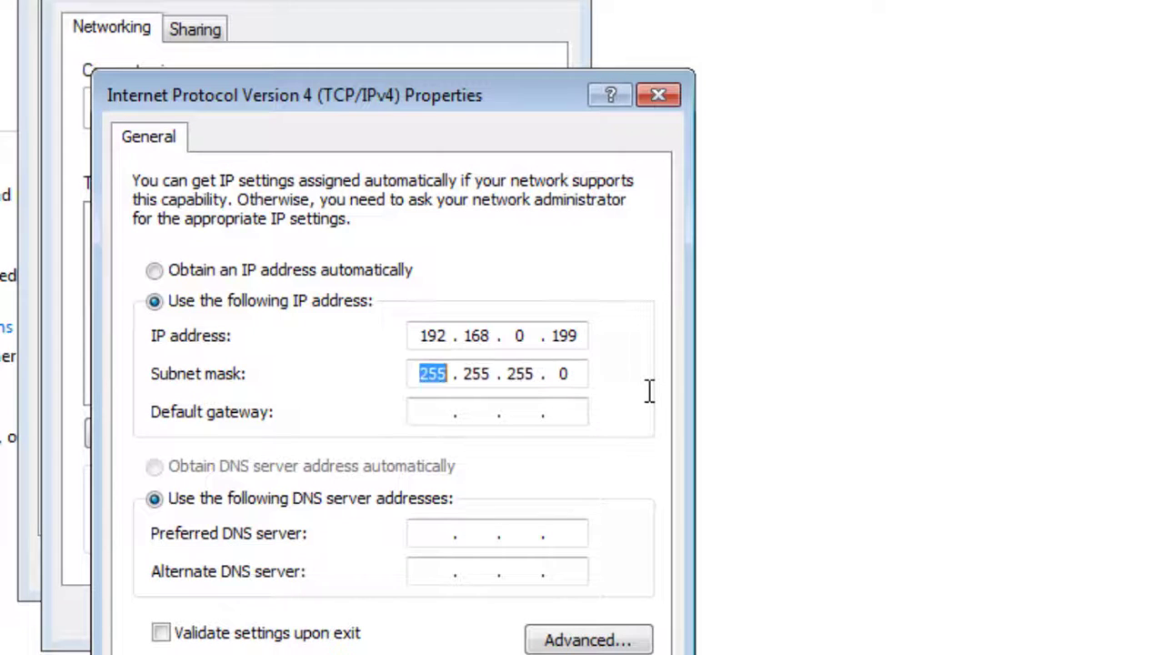
left_click(487, 375)
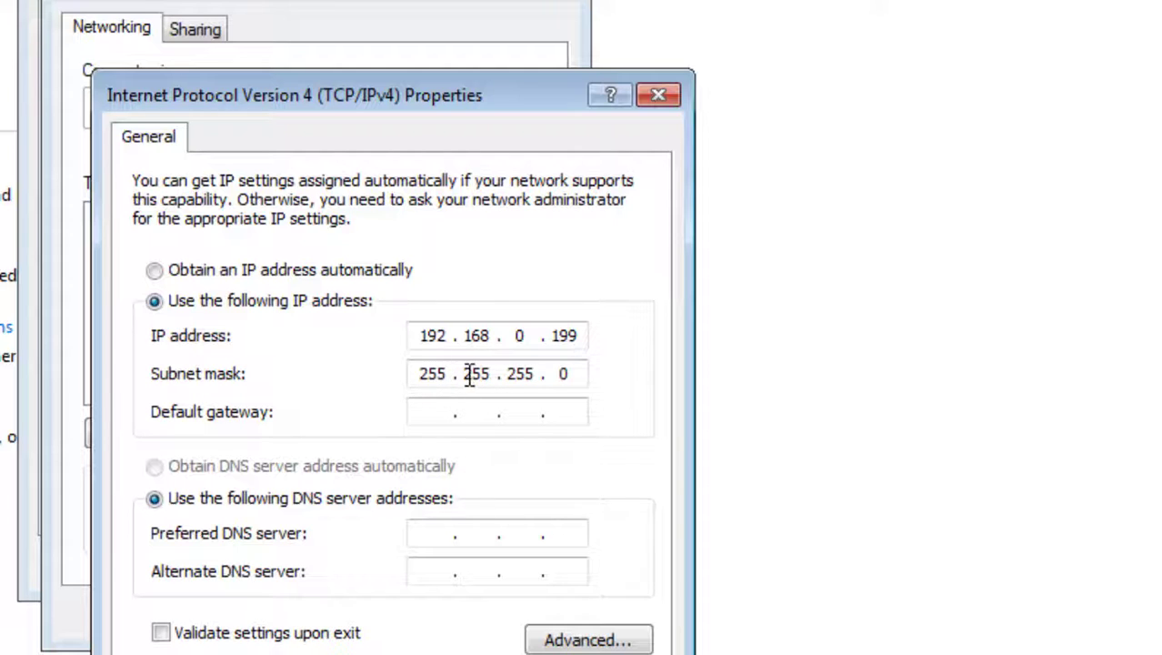
left_click(579, 374)
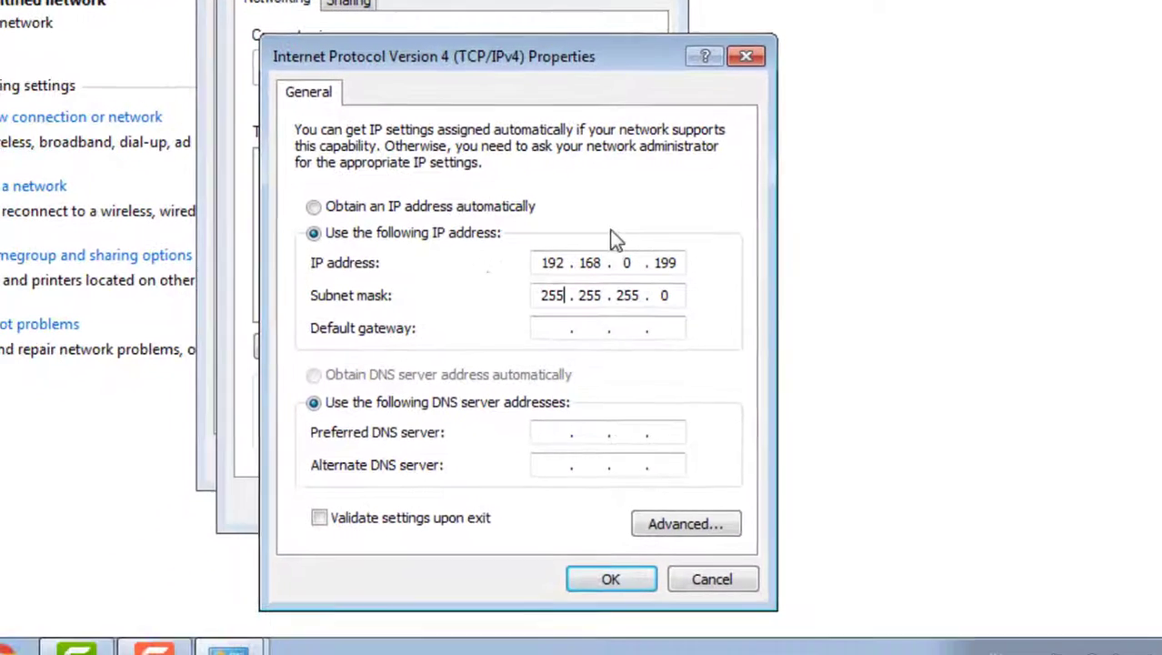
left_click(557, 429)
left_click(551, 294)
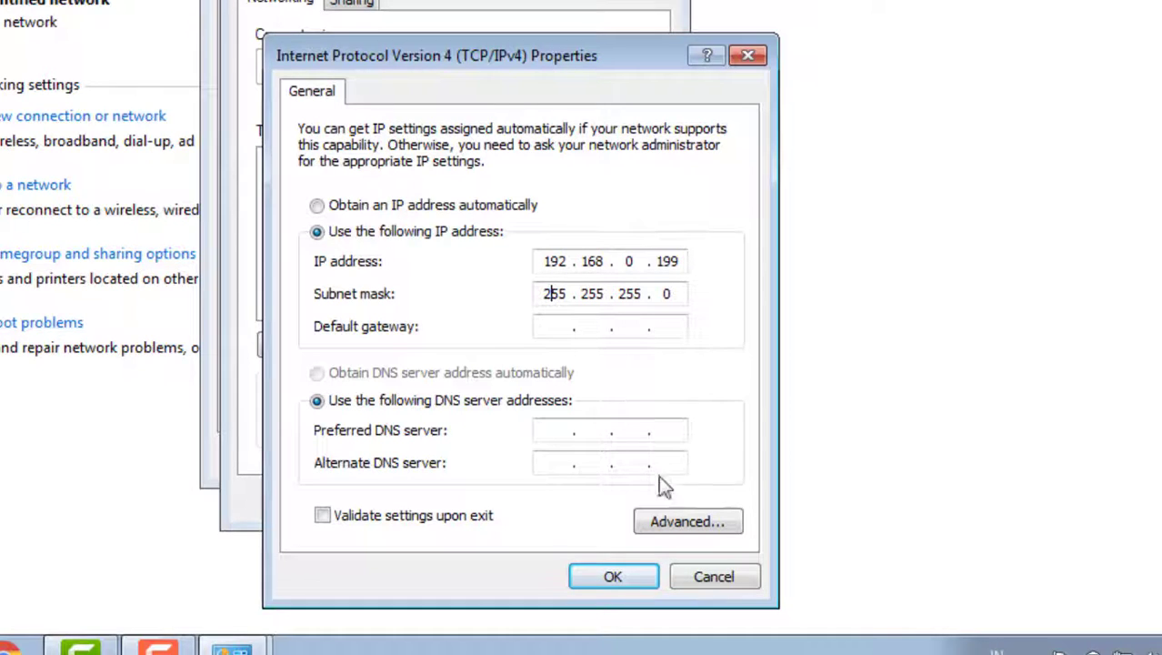
left_click(612, 578)
left_click(527, 500)
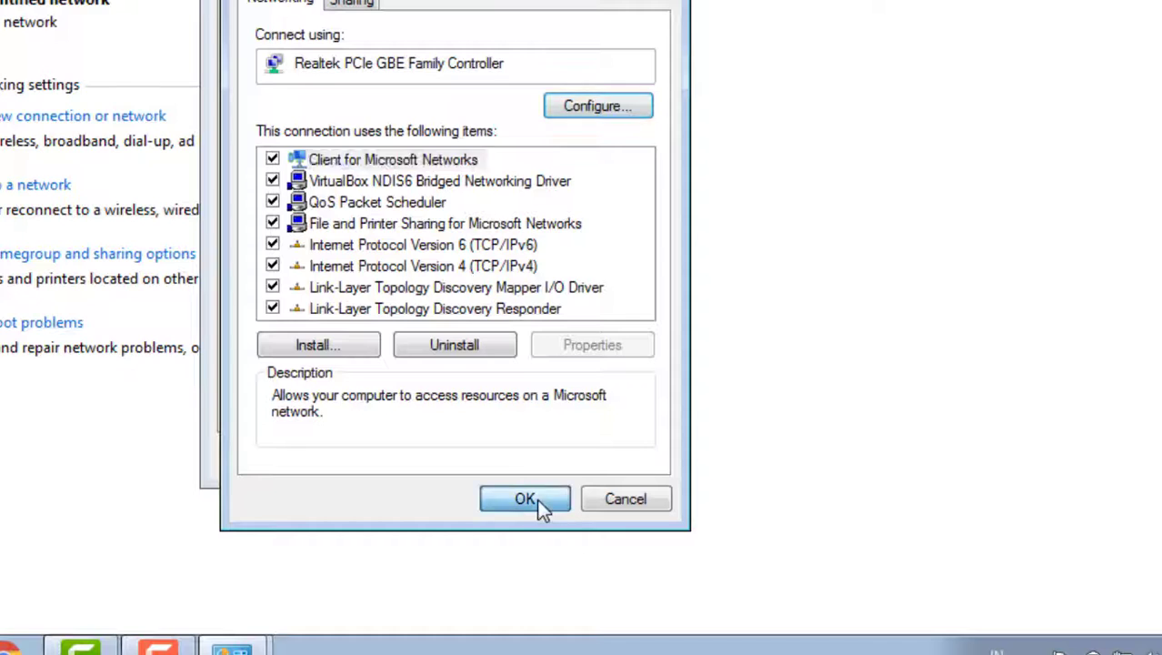
left_click(606, 461)
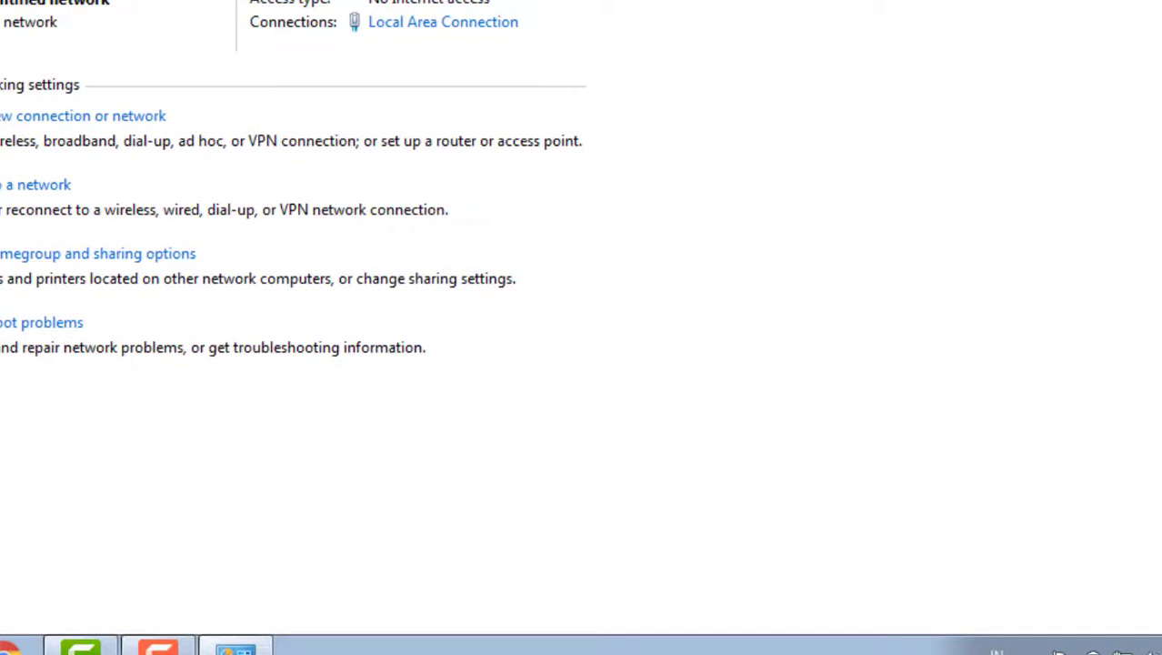
key("alt+F4")
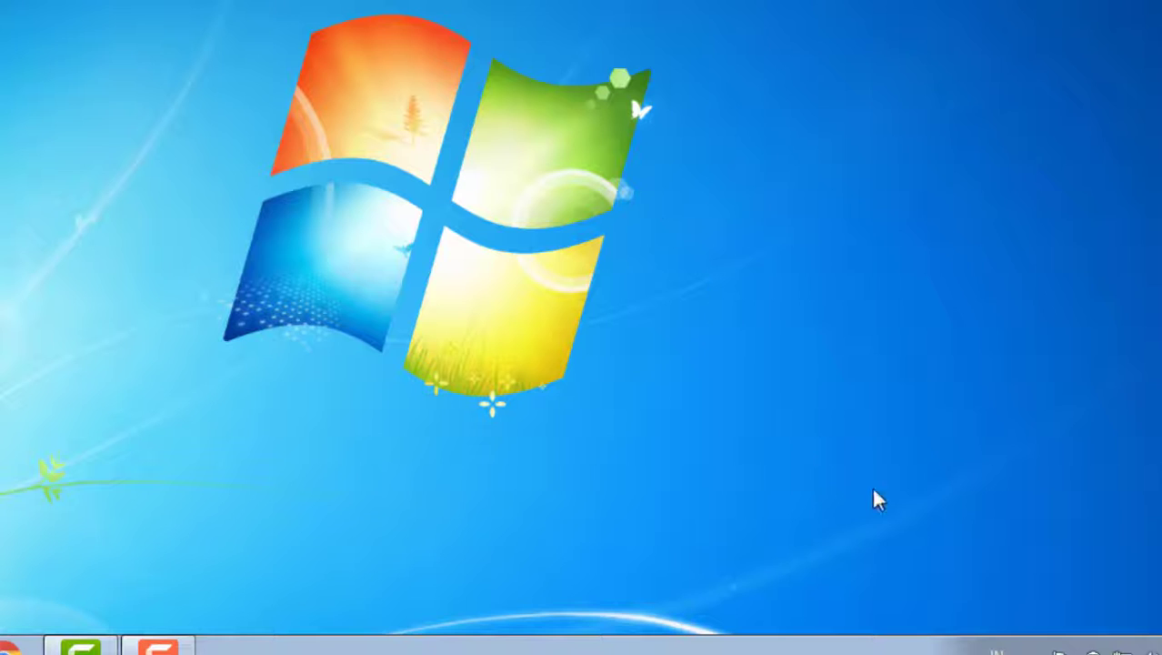
Step: Reopen the TCP/IPv4 properties of Local Area Connection to review the host's IP address settings
left_click(1122, 651)
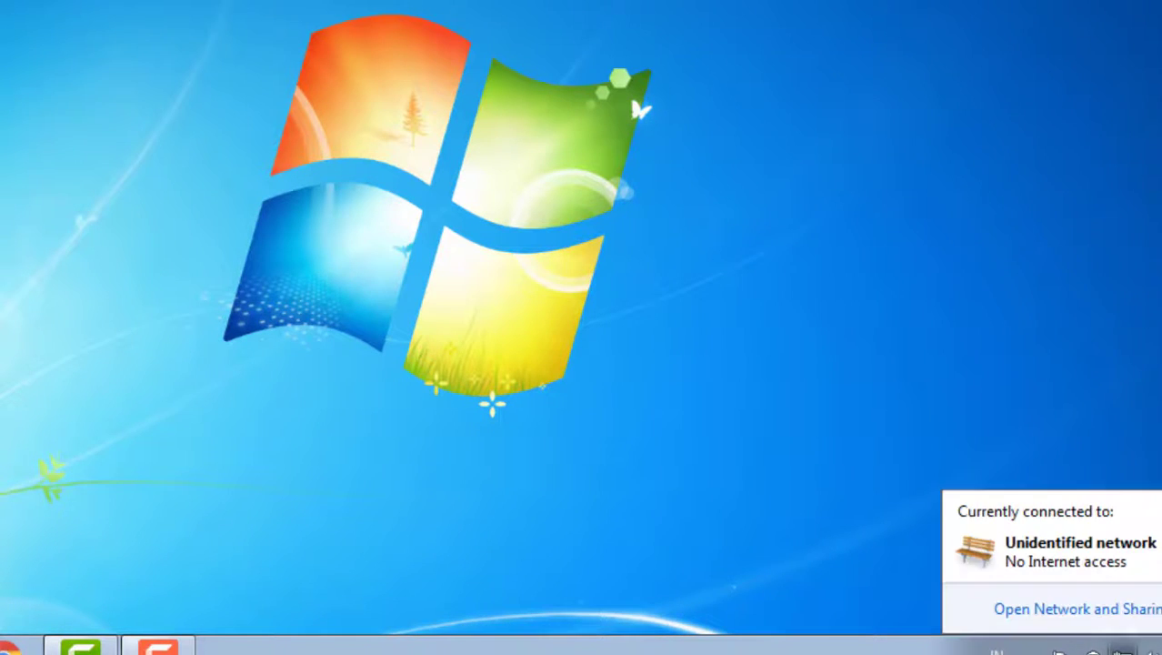
left_click(1082, 611)
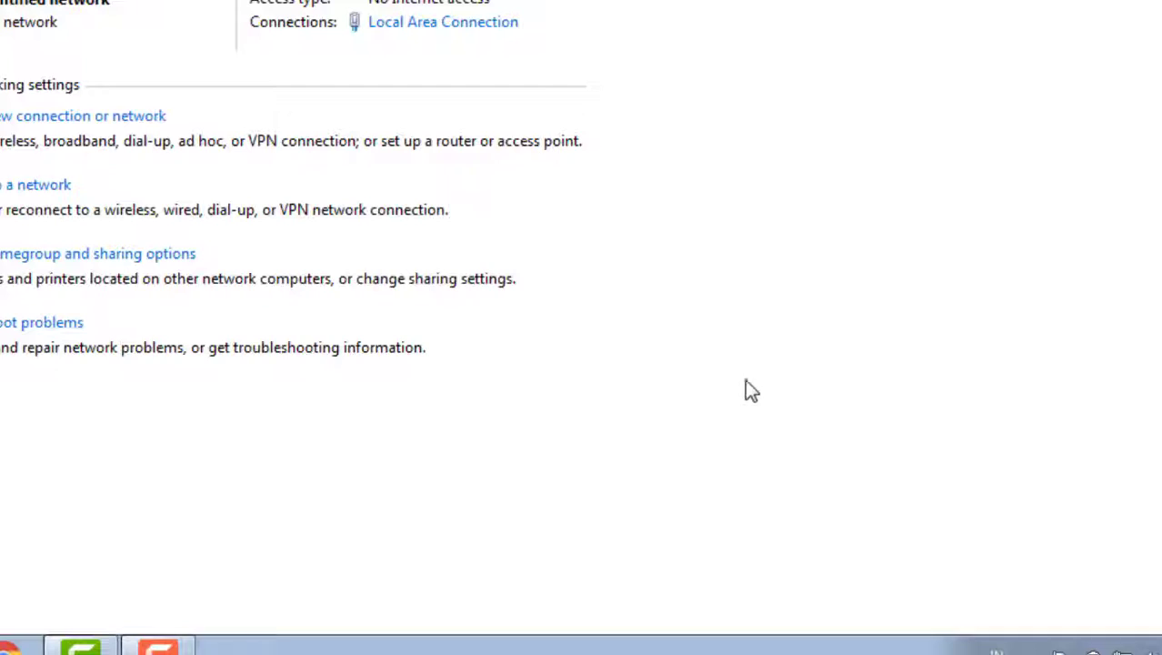
left_click(454, 22)
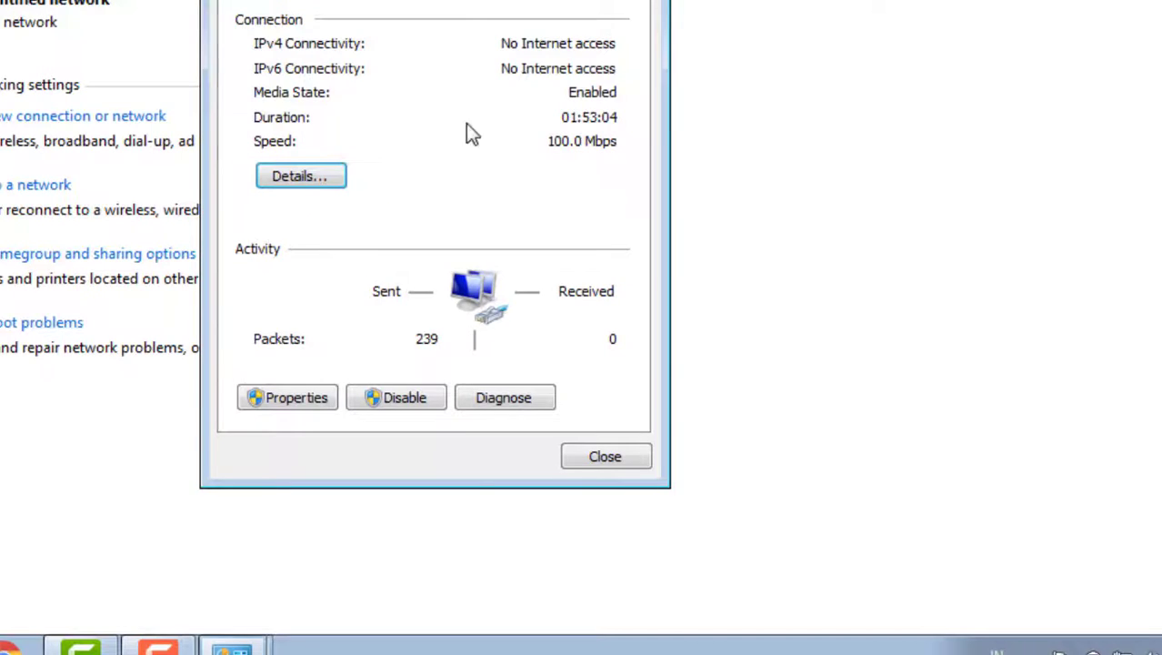
left_click(299, 400)
double_click(470, 267)
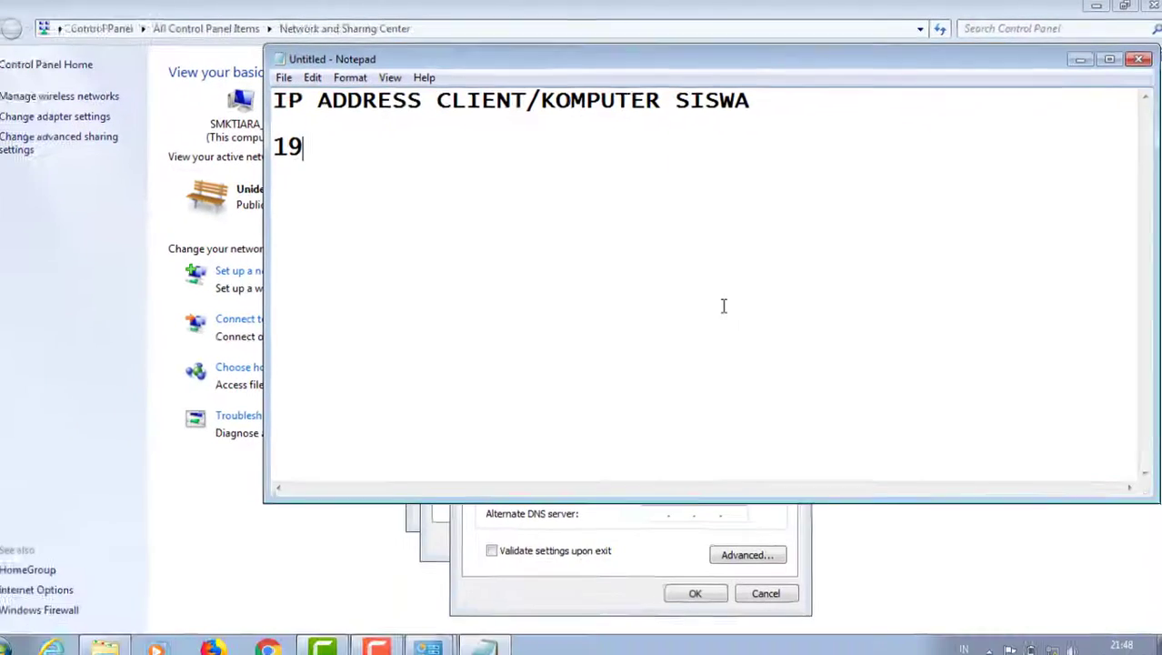
Step: Write the range 192.168.0.1 - 192.168.0.198 under the client IP address heading in the Notepad note
type("2")
type("-")
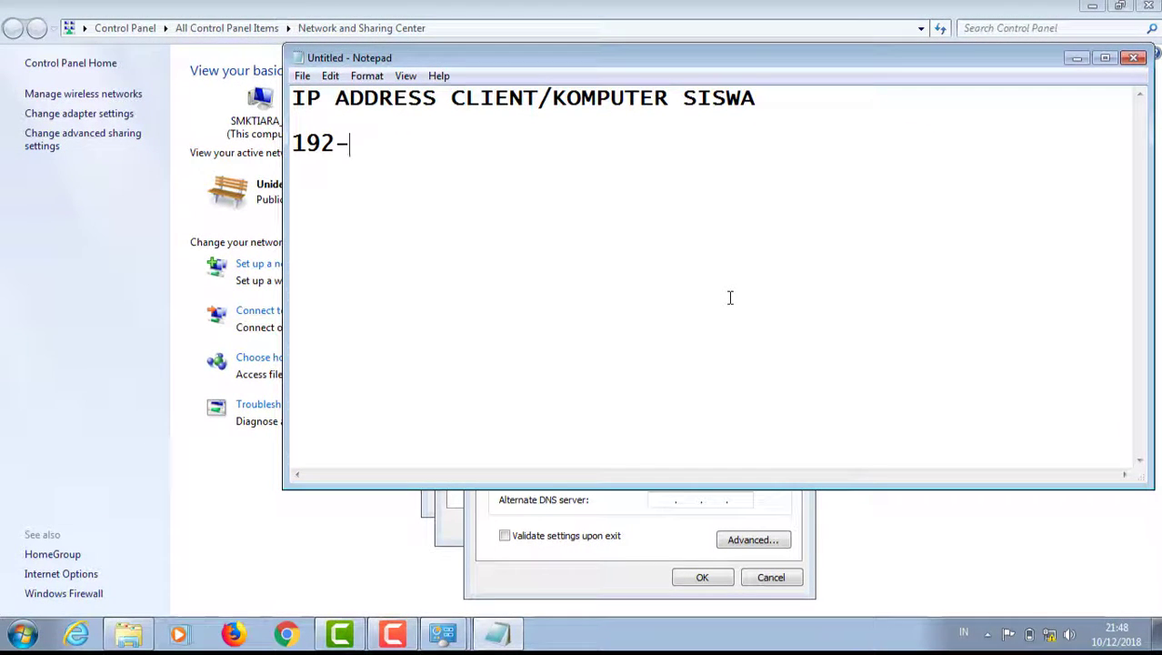
key("BackSpace")
type(".168")
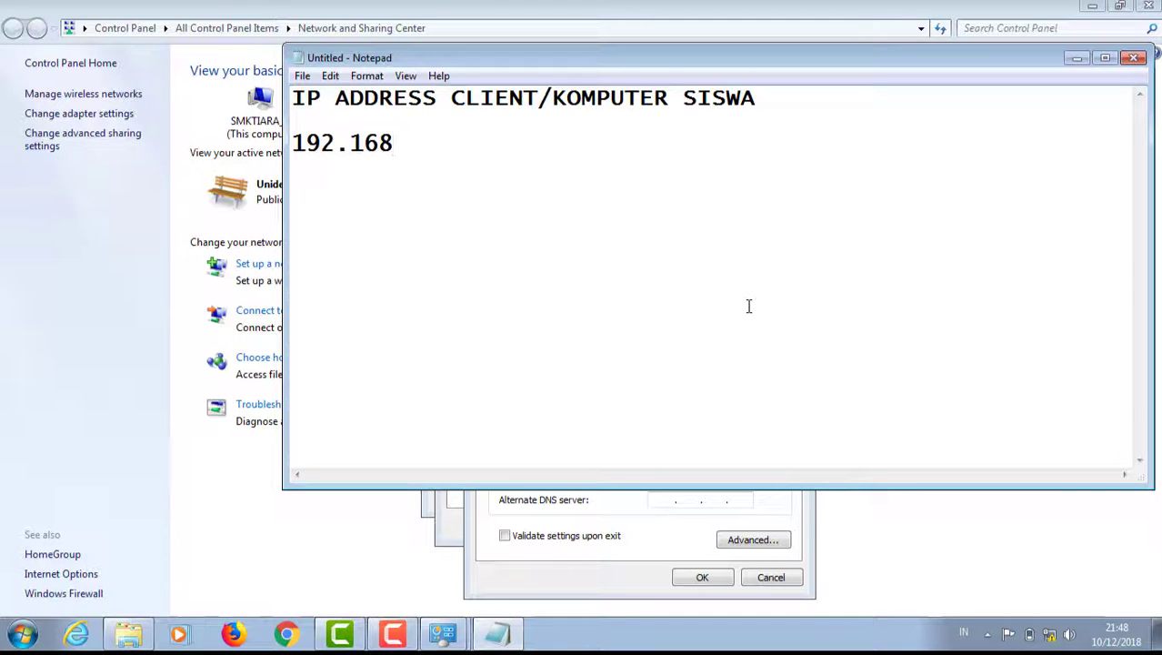
type(".")
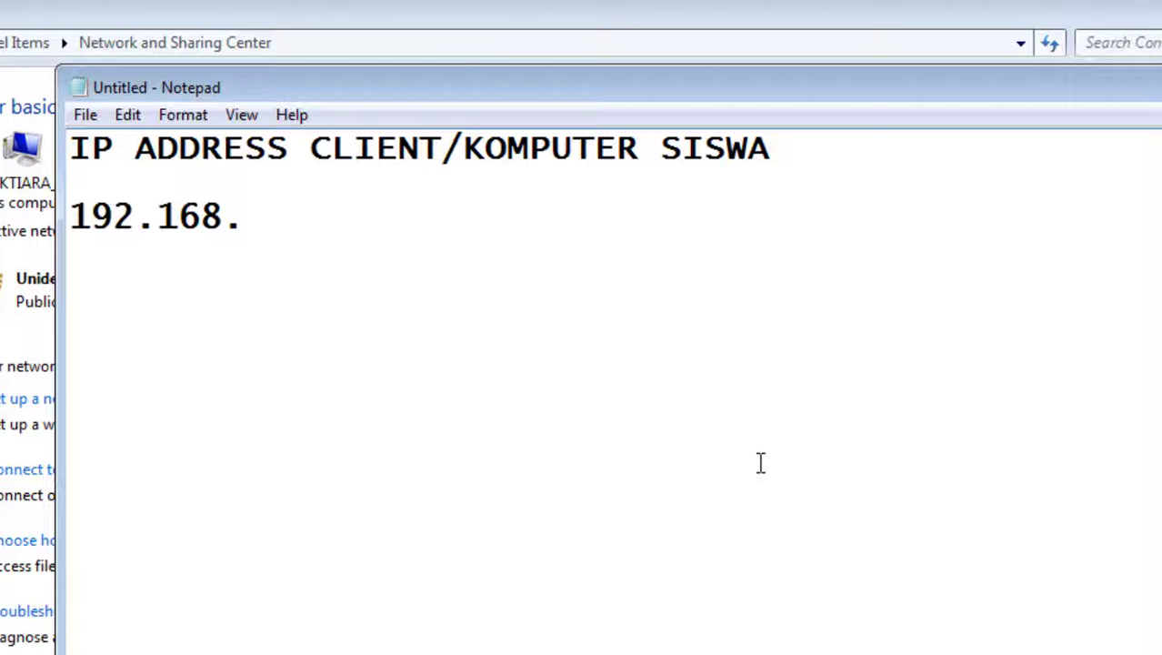
type("0.1 -")
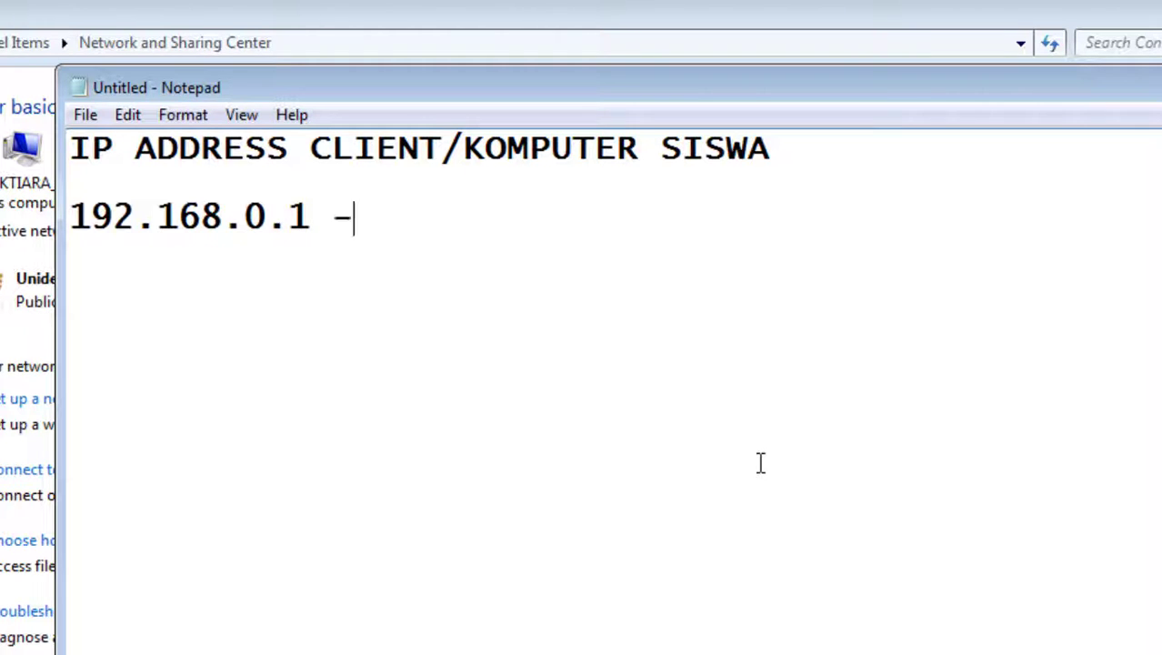
type(" 192")
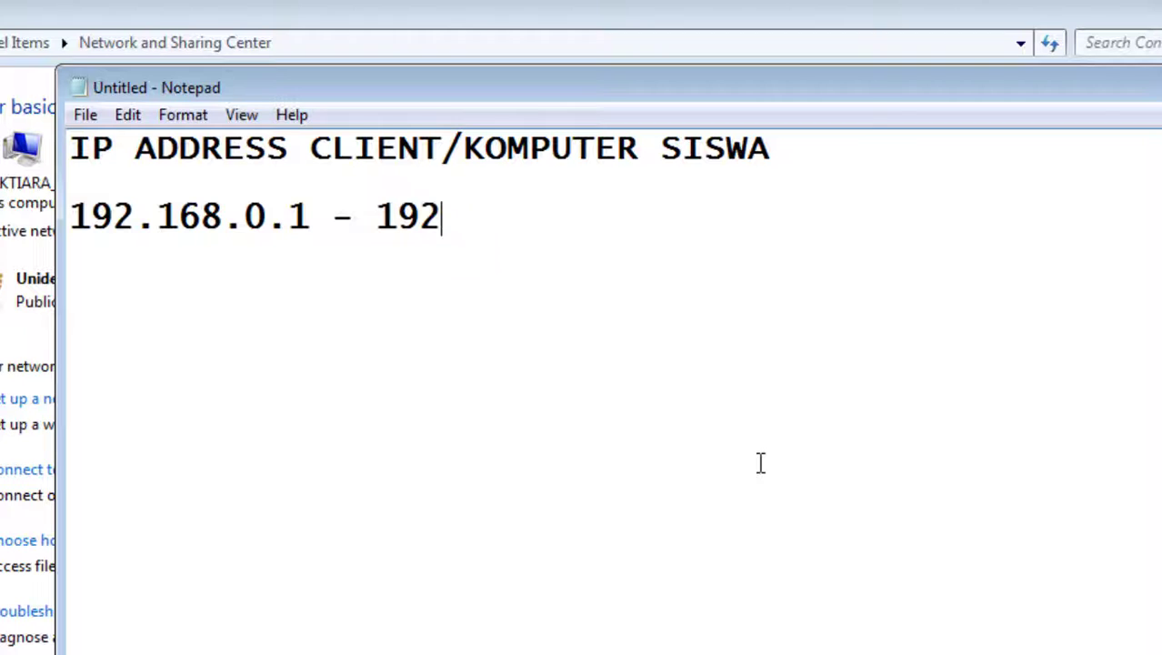
type(".168.")
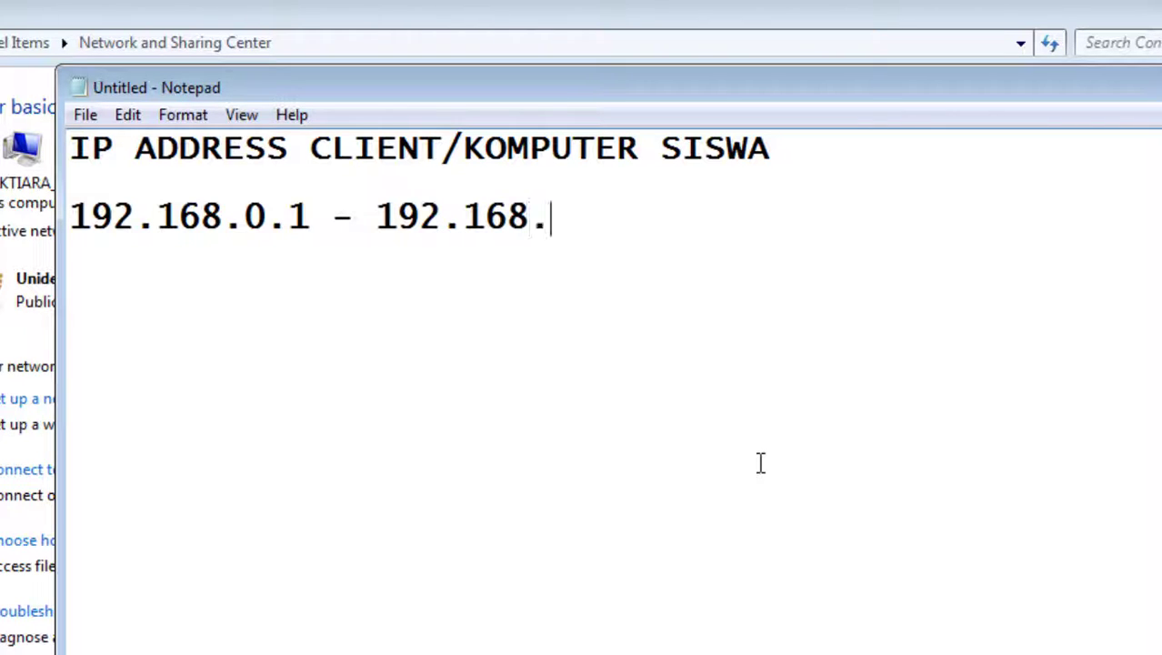
type("0.19")
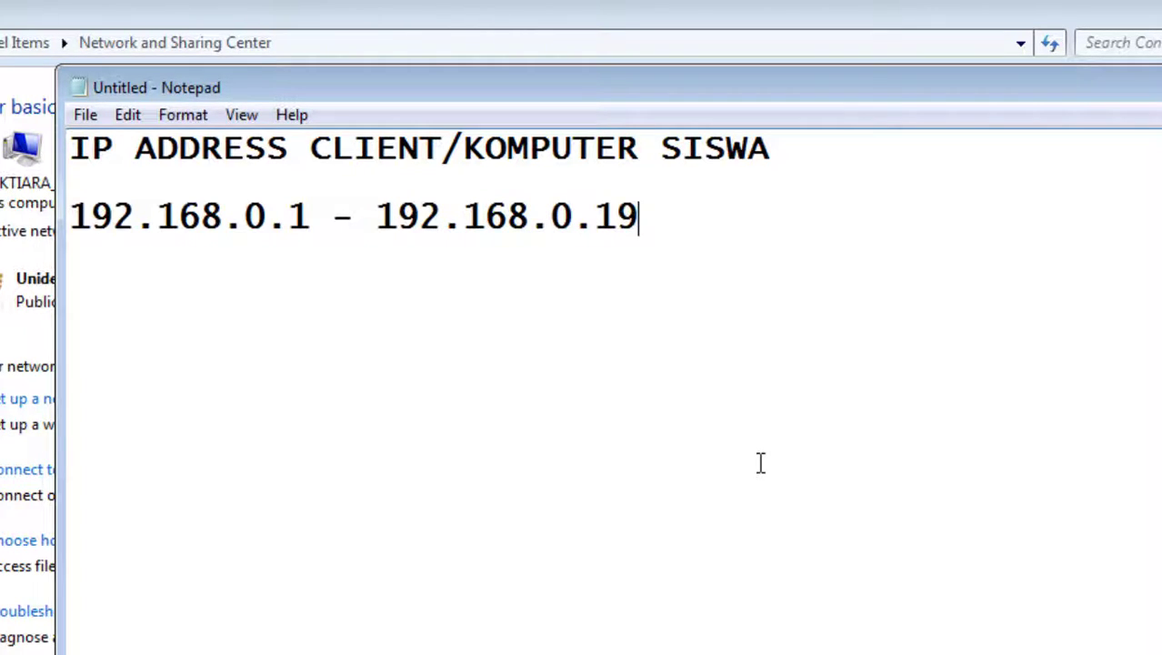
type("8")
left_click_drag(76, 217, 668, 252)
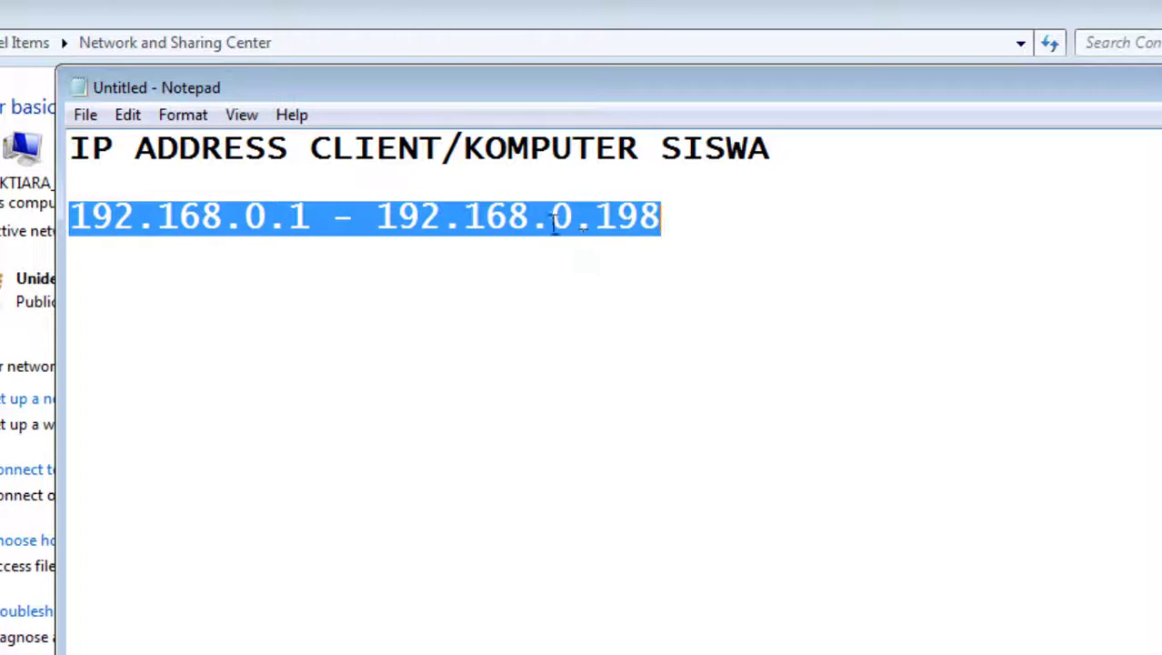
left_click(553, 220)
left_click(671, 231)
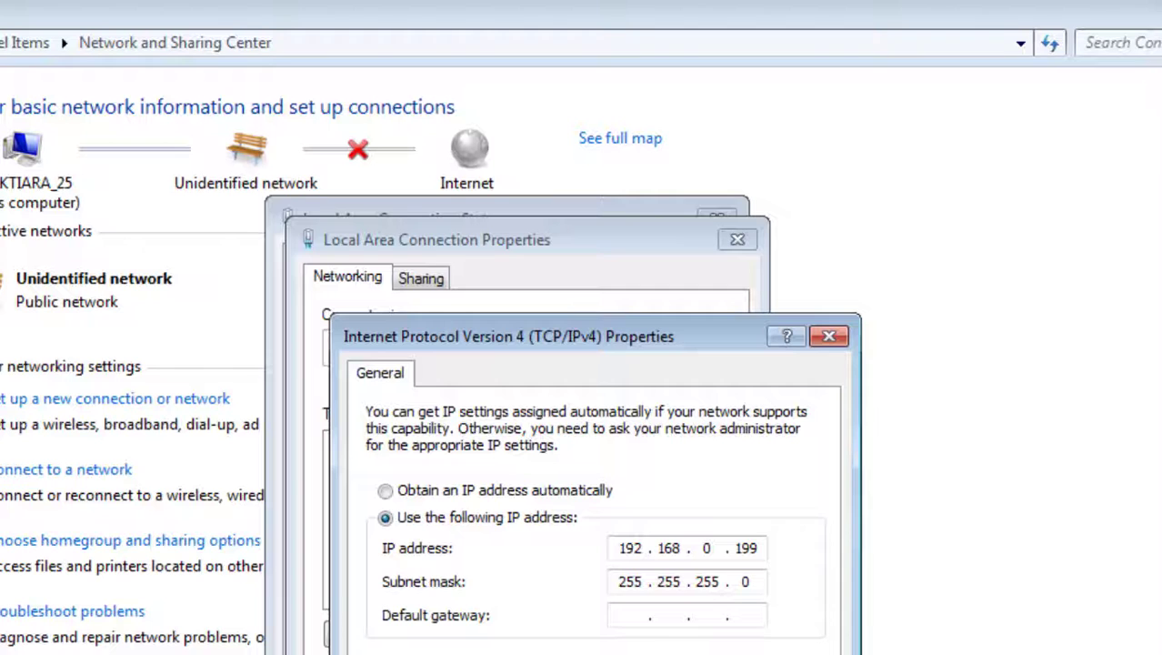
Step: Close the TCP/IPv4 properties, Local Area Connection Properties and status dialogs without changing anything
key("Escape")
key("Escape")
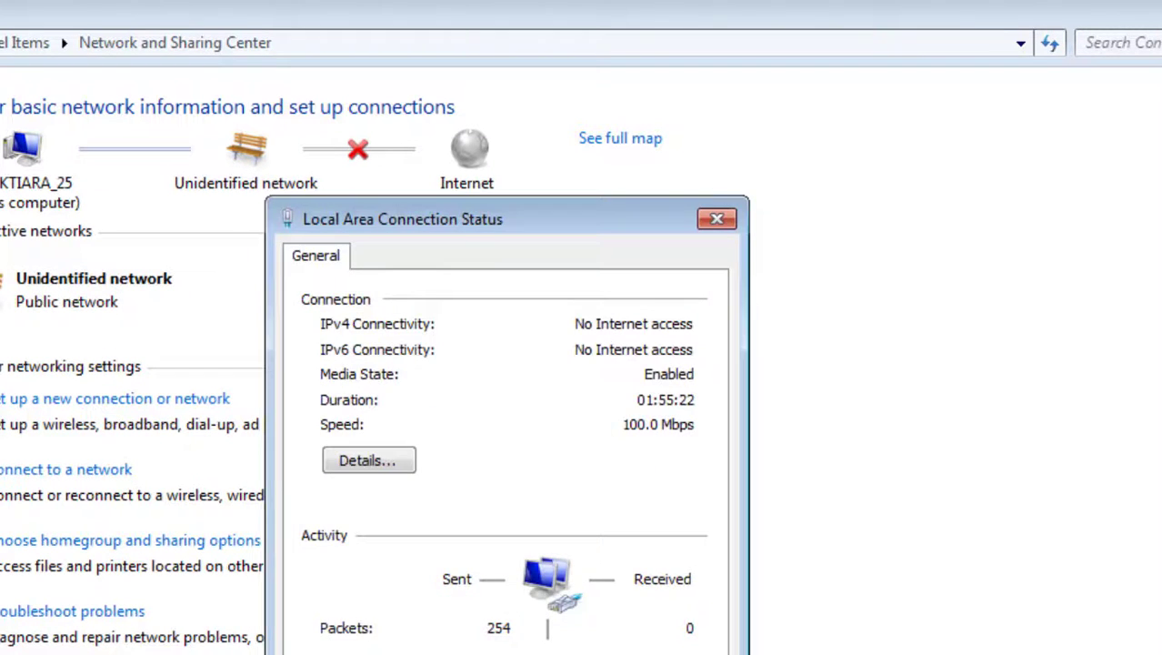
key("Escape")
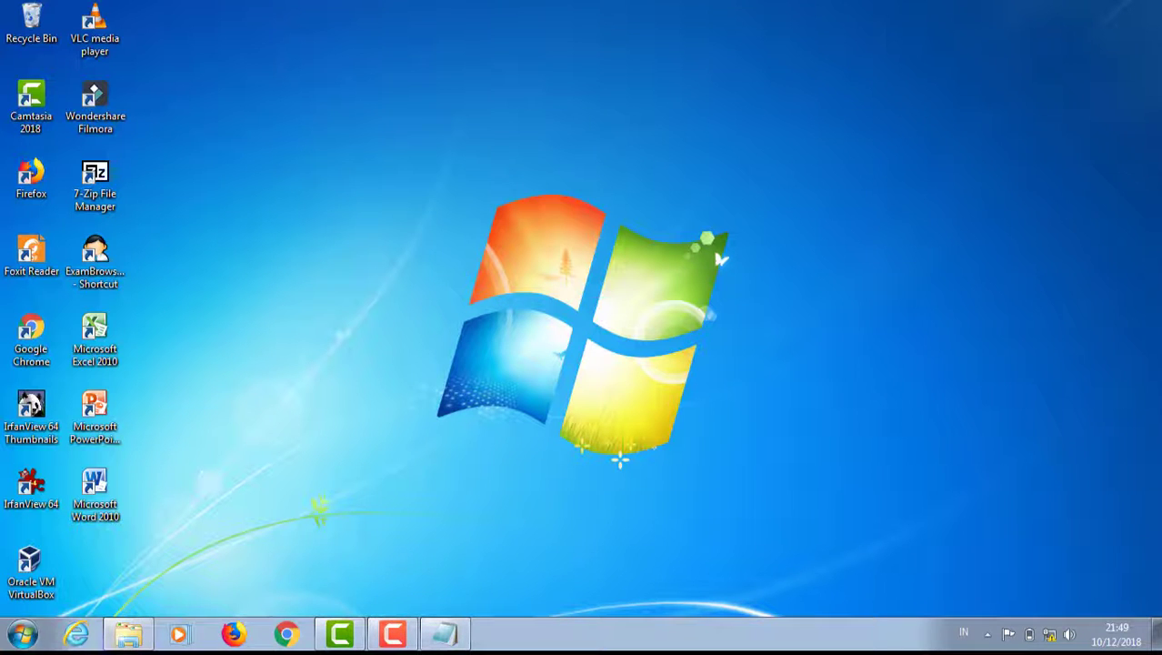
Step: Turn off Windows Firewall for both the home or work (private) and the public network locations
left_click(22, 634)
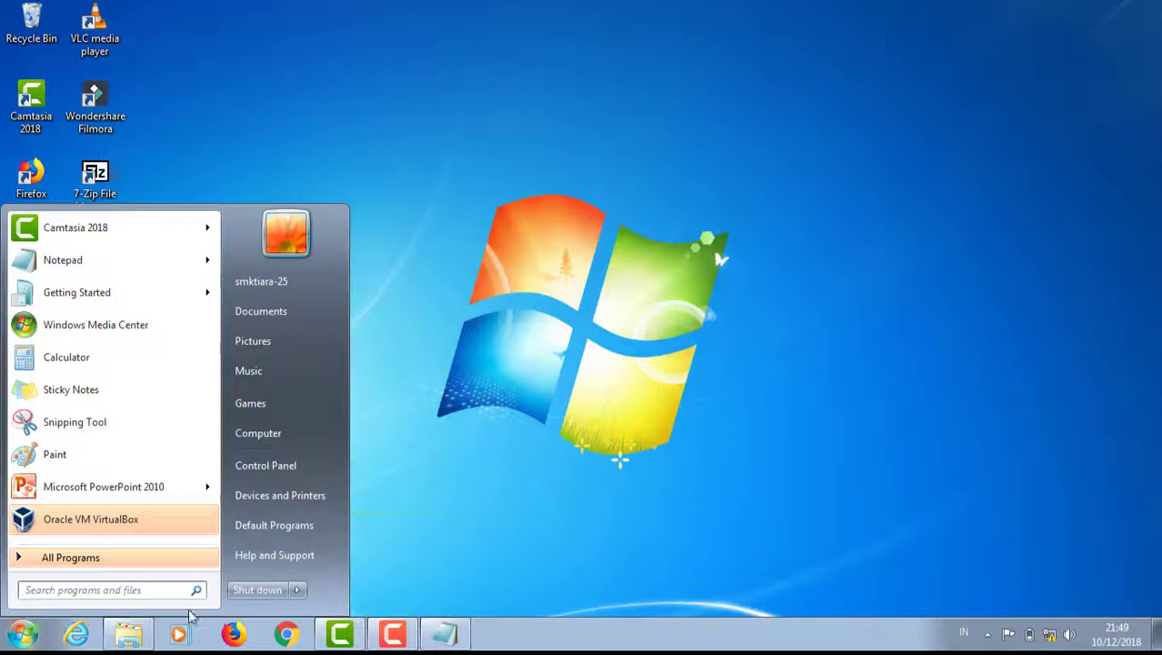
left_click(291, 466)
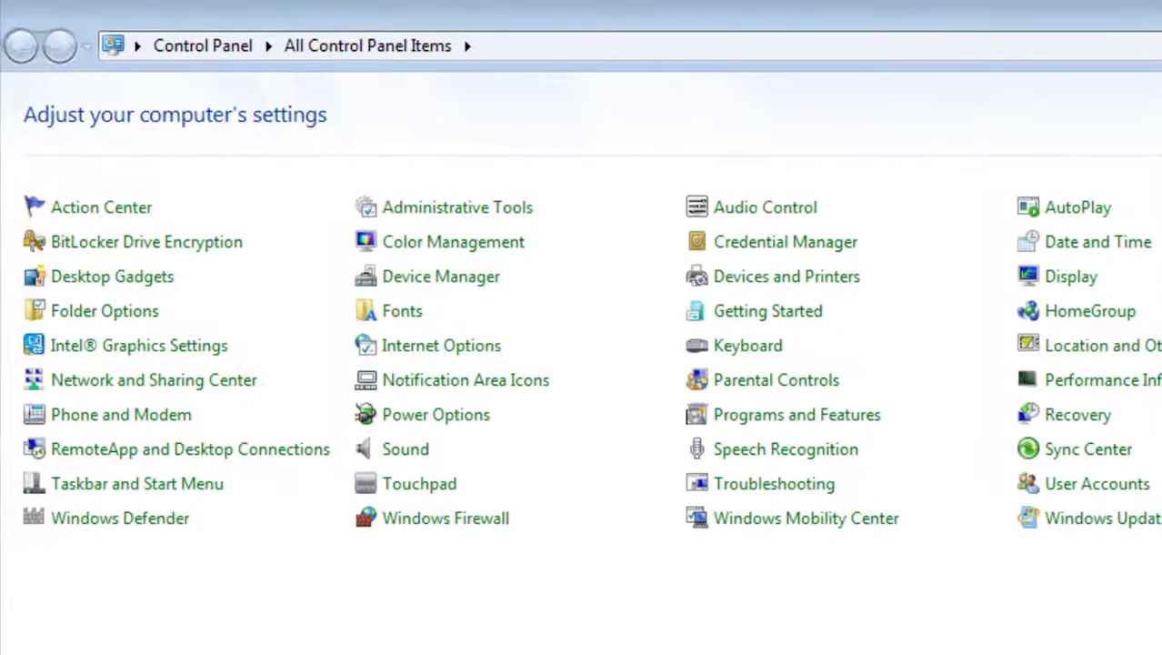
left_click(438, 535)
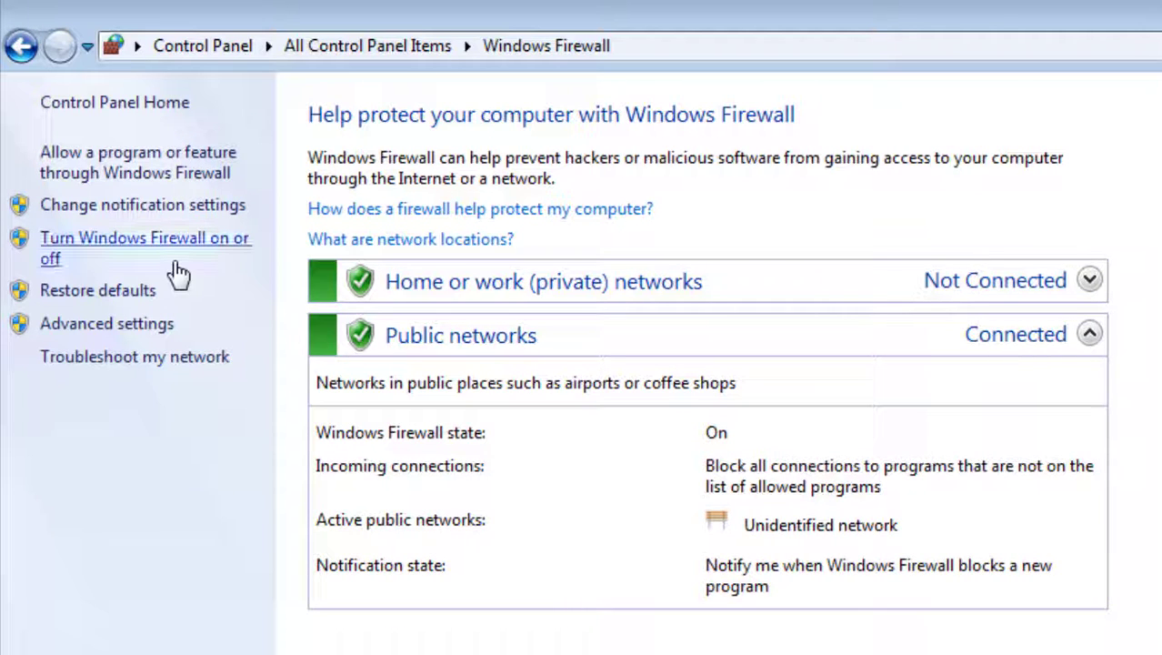
left_click(100, 247)
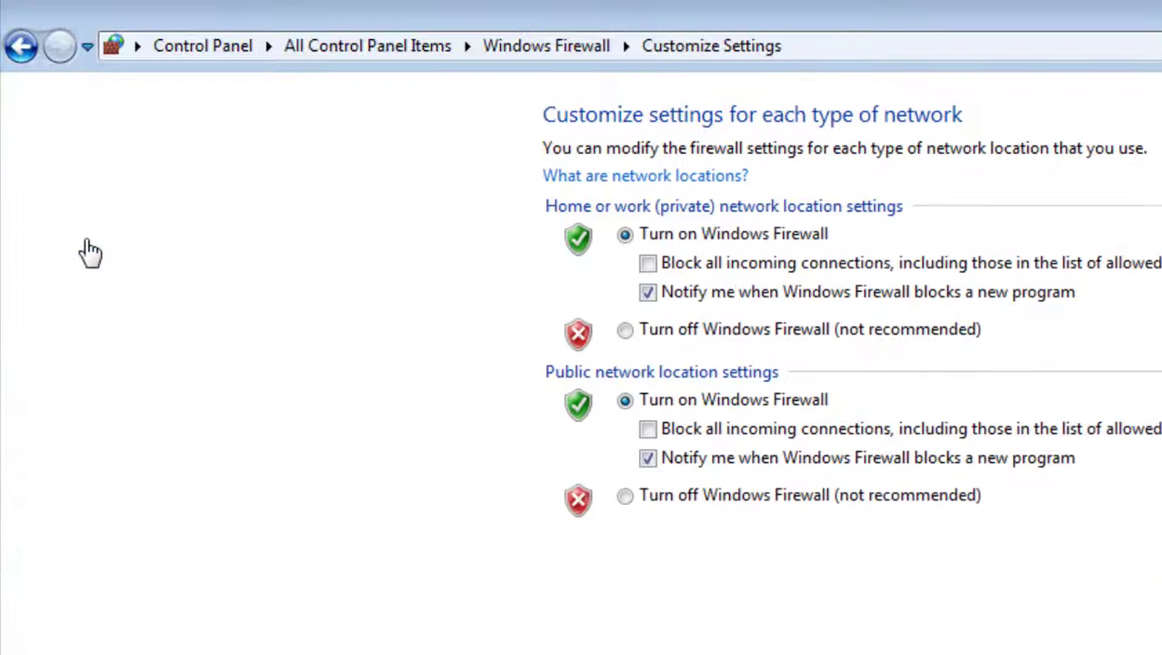
left_click(624, 331)
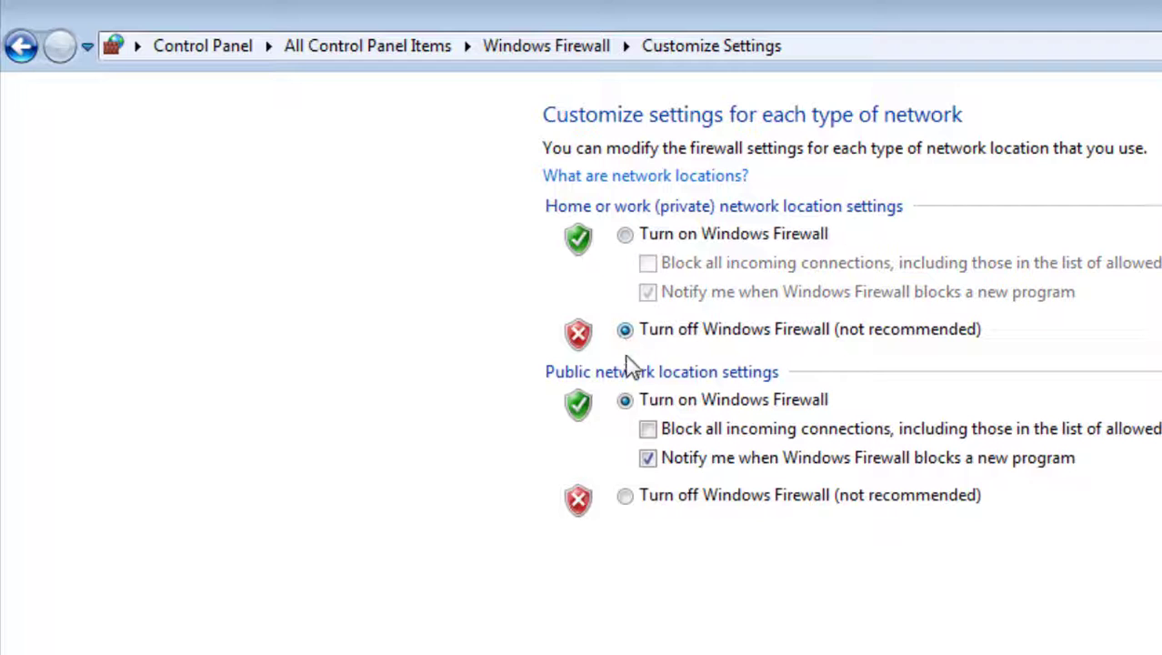
left_click(625, 495)
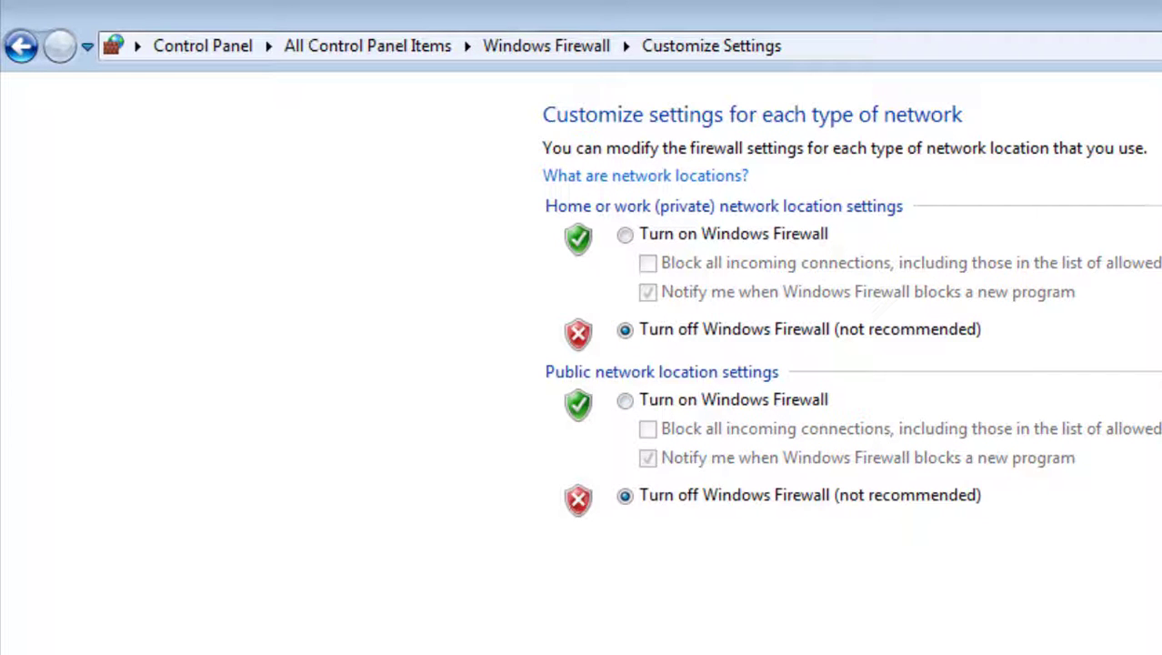
key("Return")
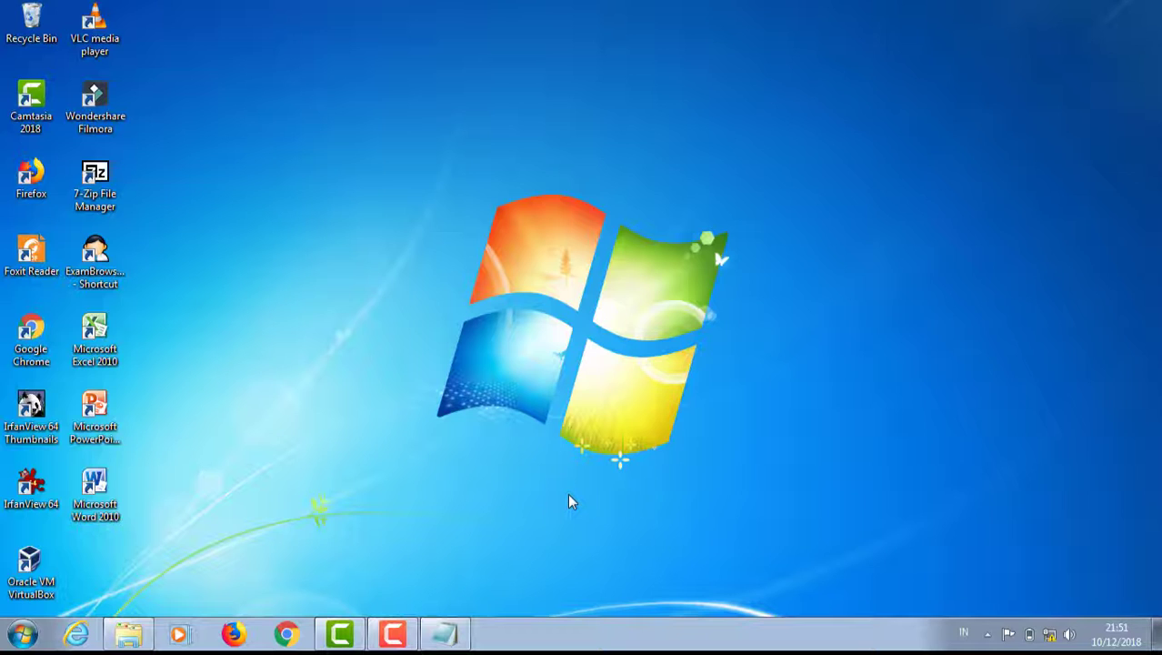
Step: Run ExamBrowser Admin from its desktop shortcut as administrator and start the virtual machine SMK_SIMULASI_1
right_click(94, 262)
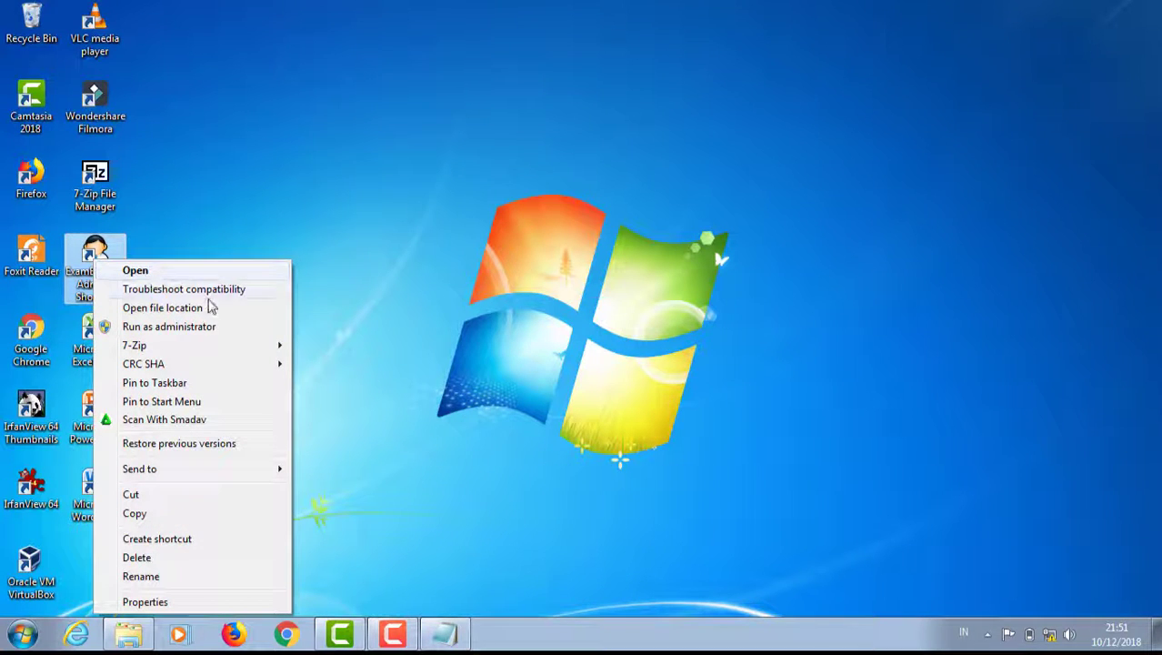
left_click(254, 332)
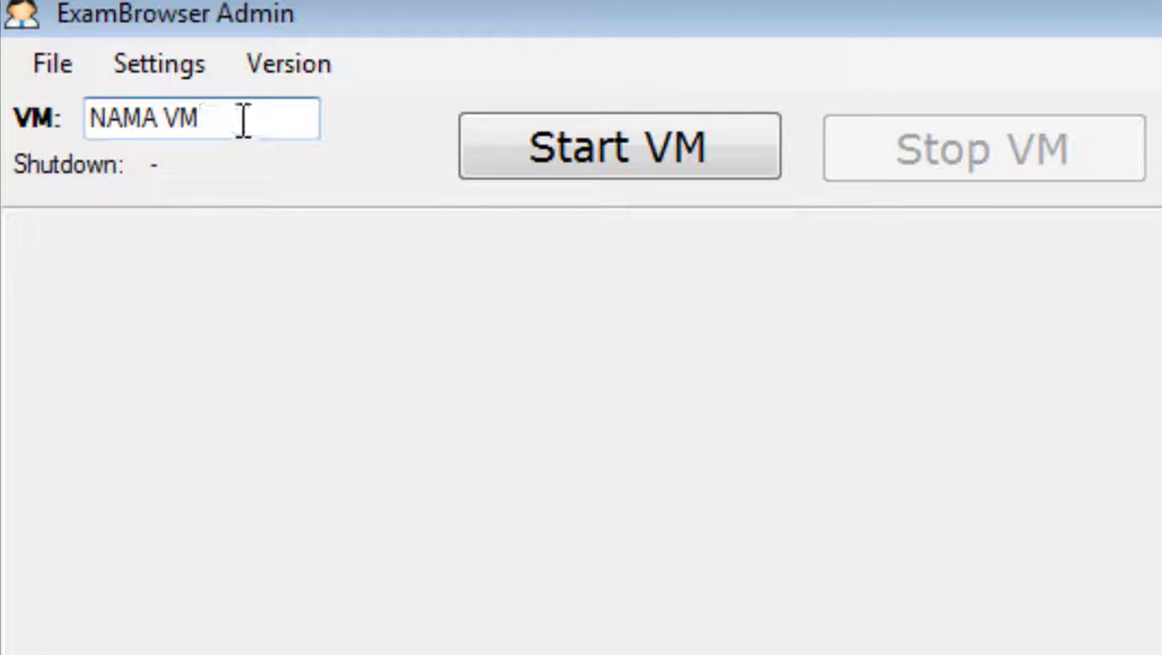
left_click_drag(240, 124, 78, 118)
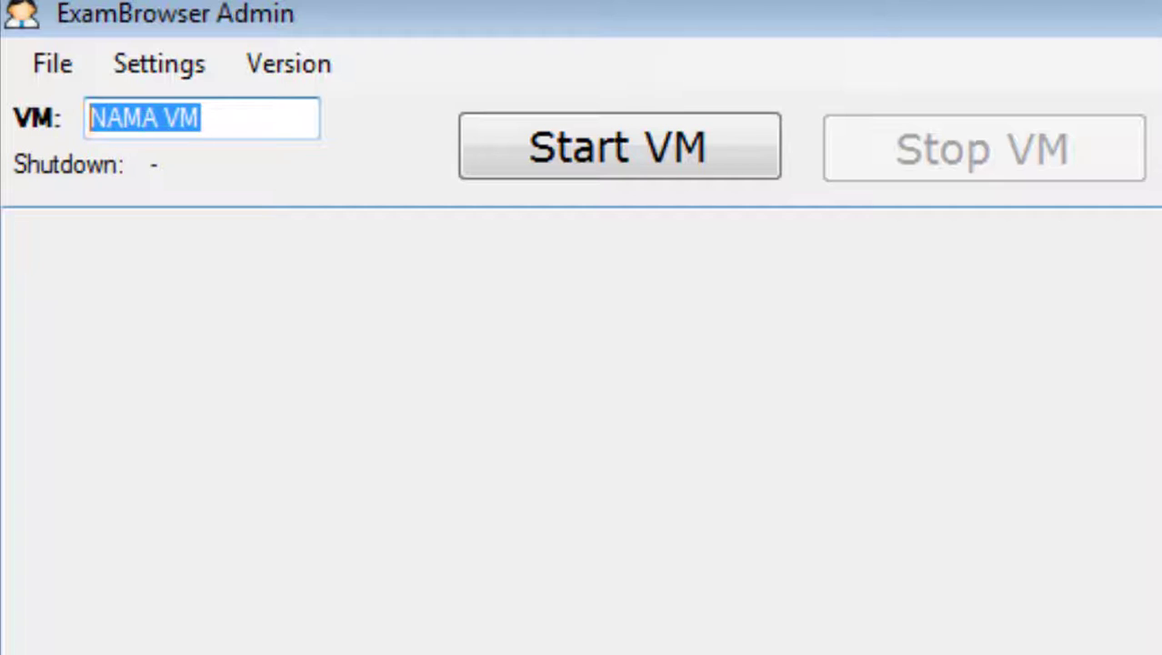
type("s")
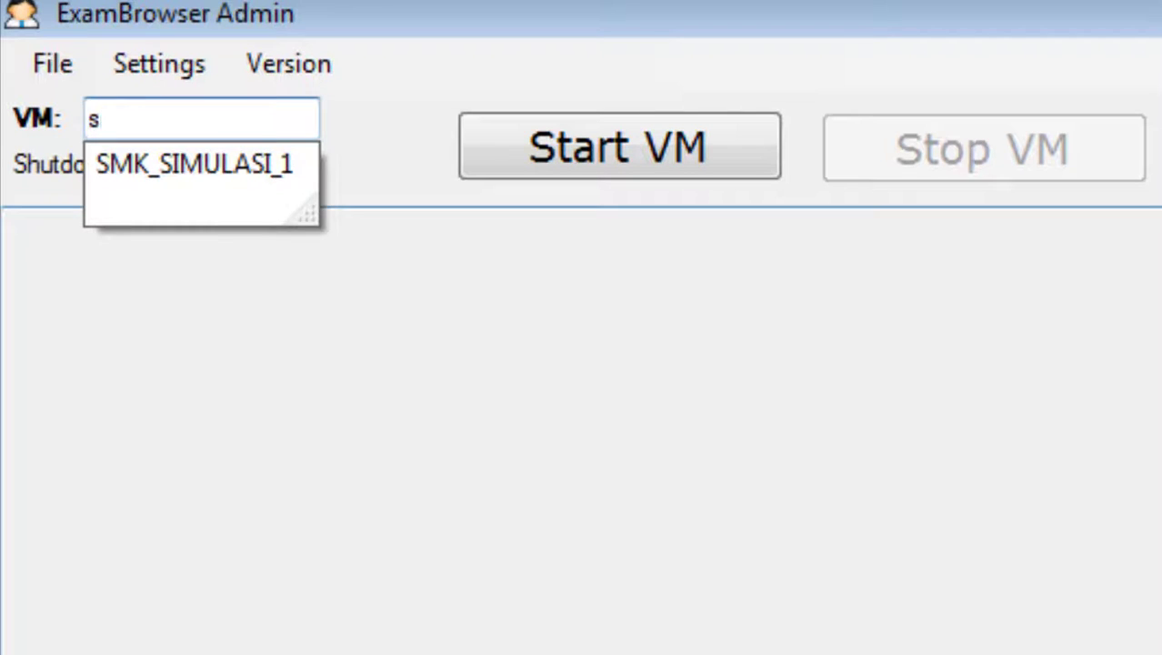
key("BackSpace")
type("SM")
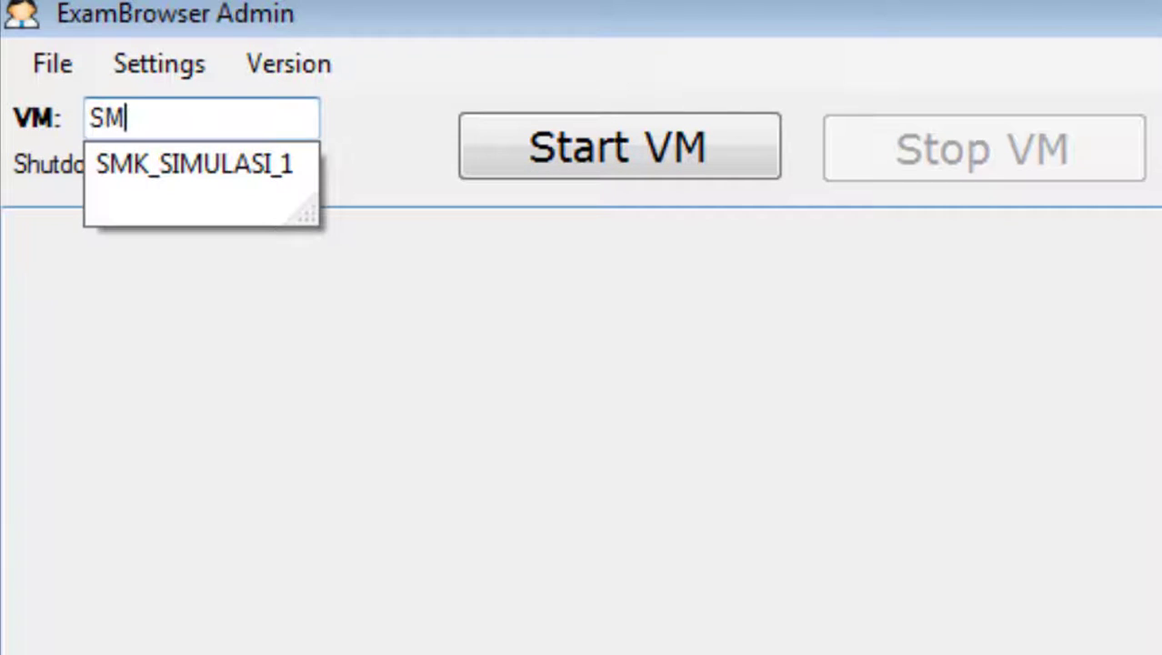
left_click(191, 164)
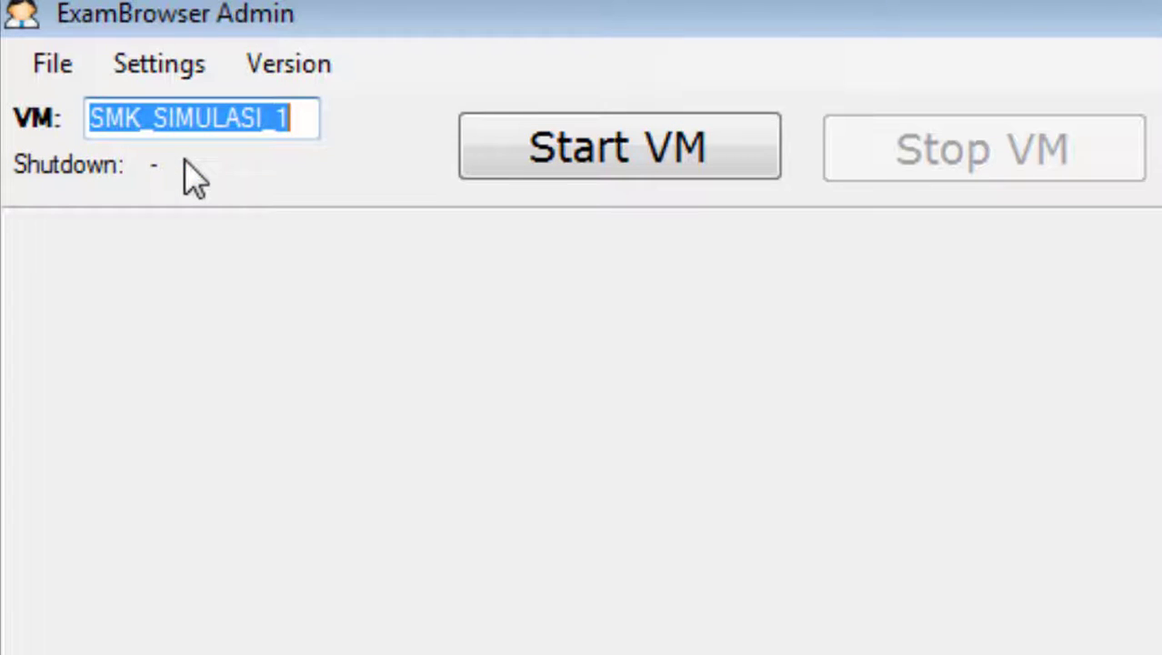
left_click(711, 150)
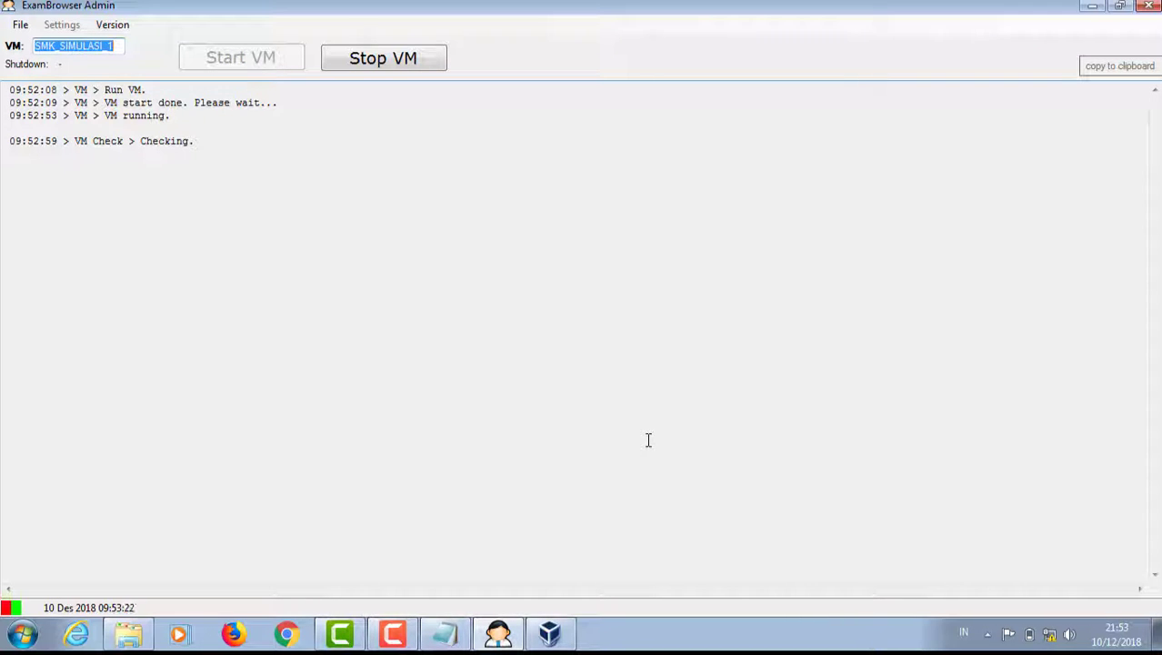
Step: Add the line PING 192.168.0.199 below the client IP range in the Notepad note and minimize it
left_click(444, 637)
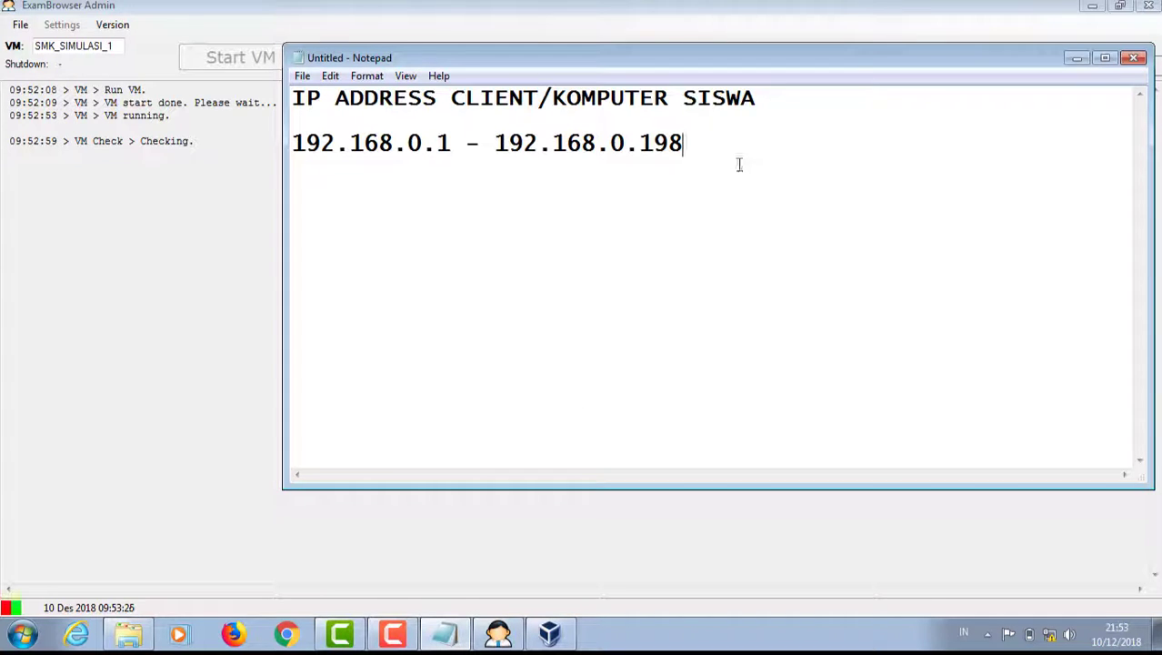
key("Return")
key("Return")
type("PING ")
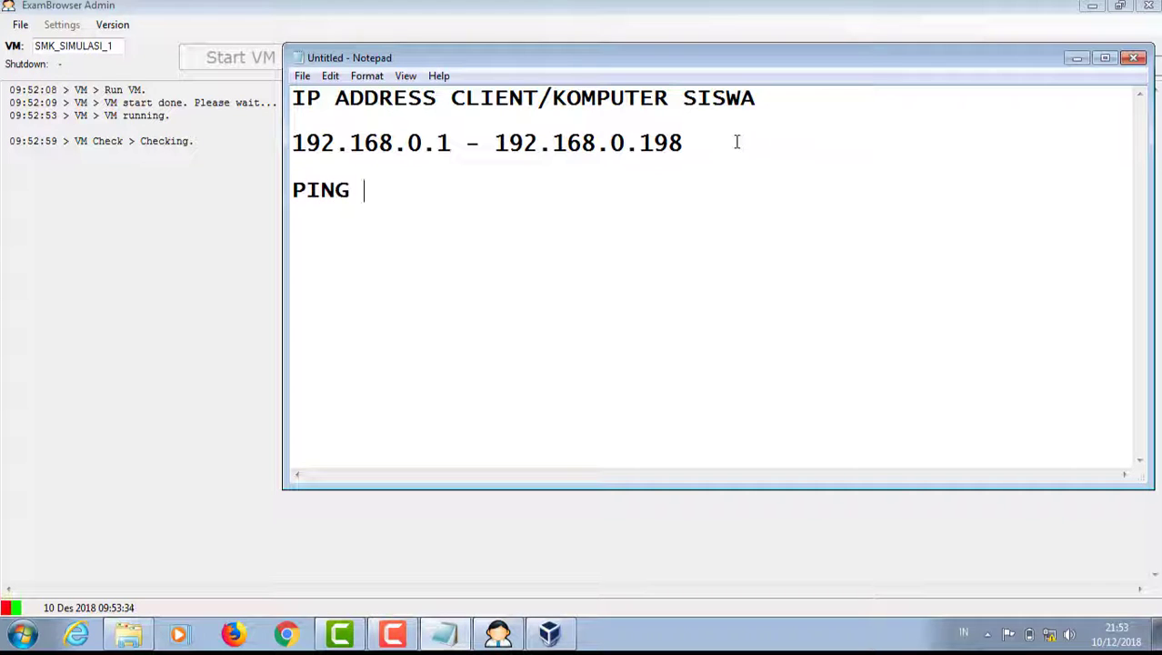
type("192")
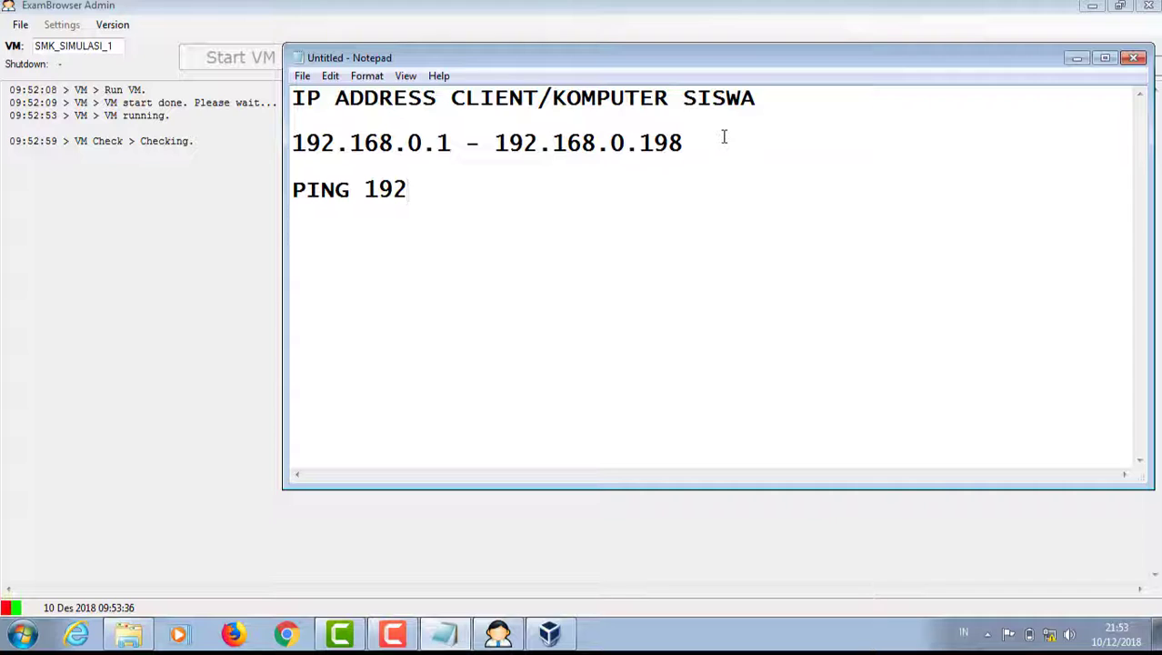
type(".168.0")
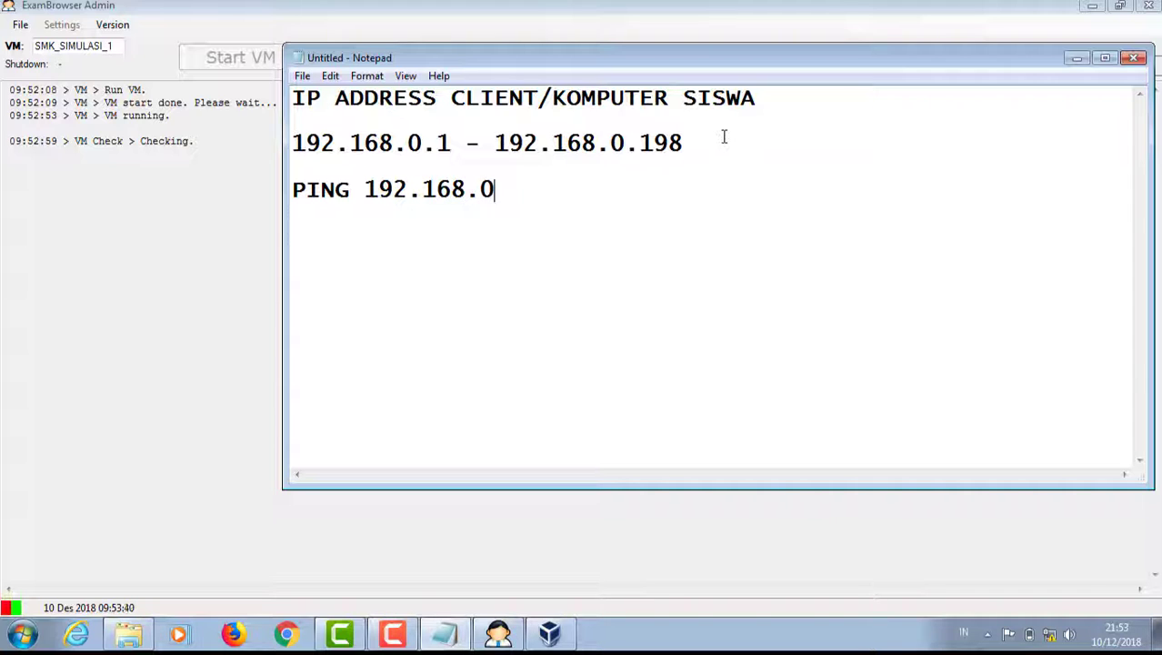
type(".199")
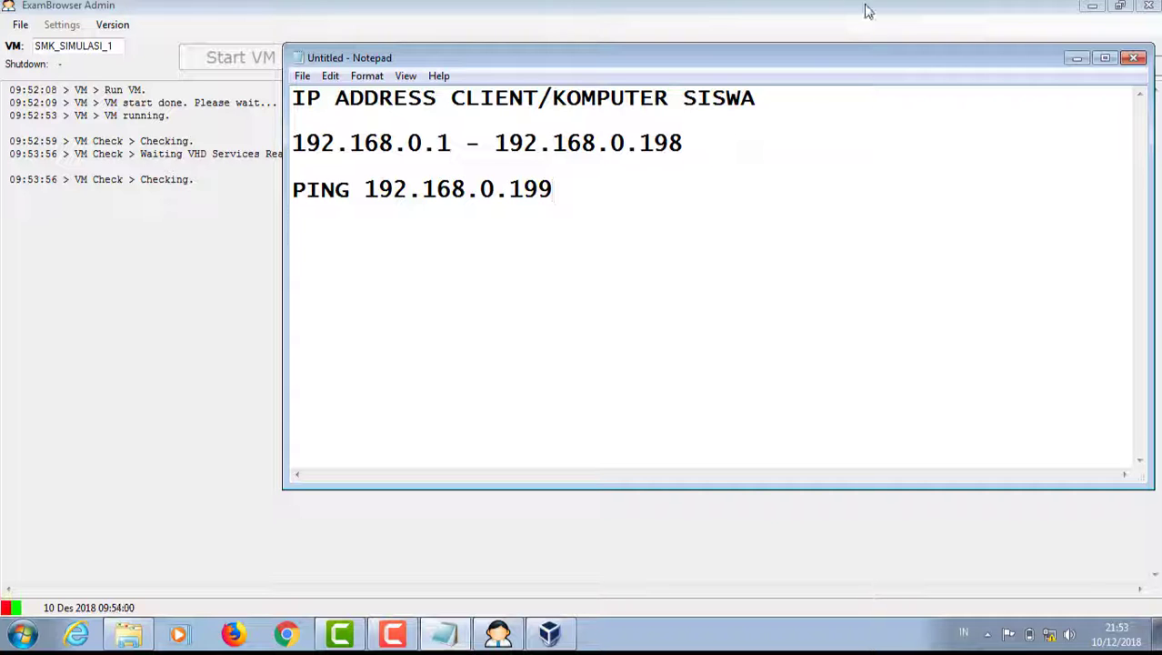
left_click(1075, 62)
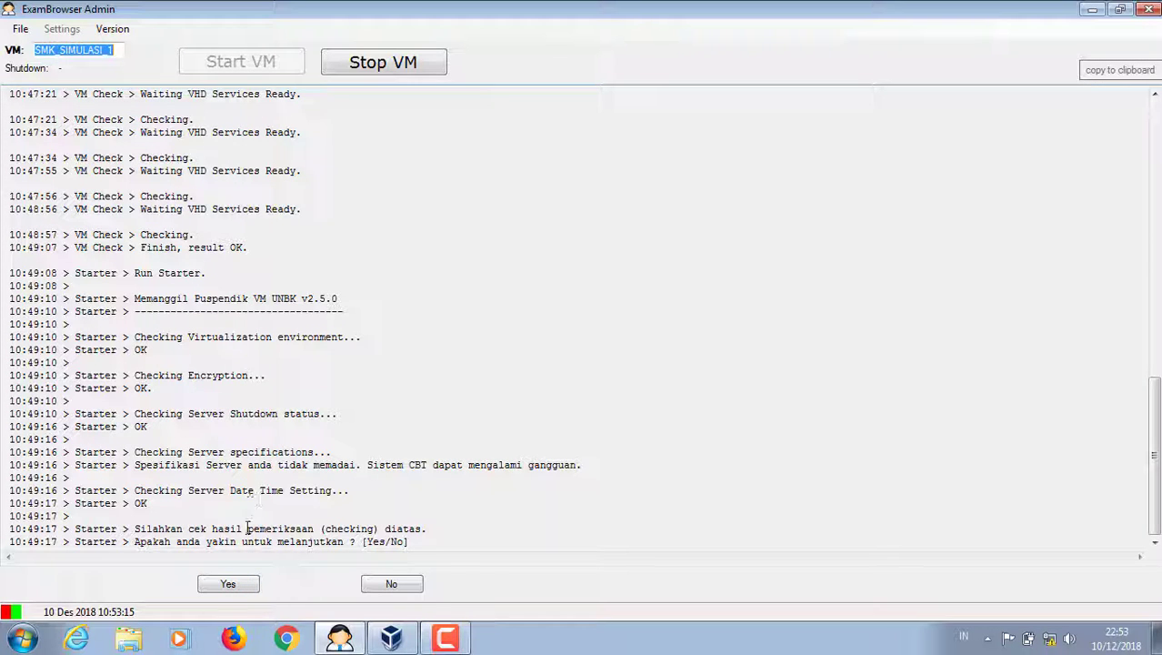
Step: Answer Yes to continue the VM starter, dismiss the Chrome data directory warning, and look over the CBT Sync Login page
left_click(239, 585)
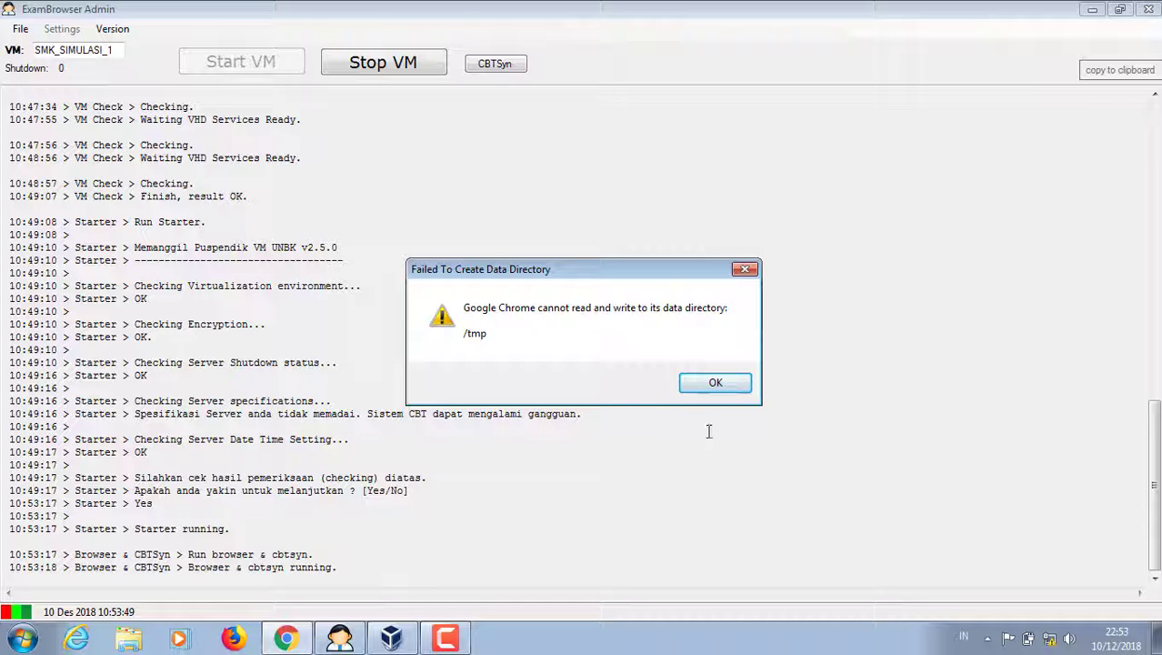
left_click(739, 388)
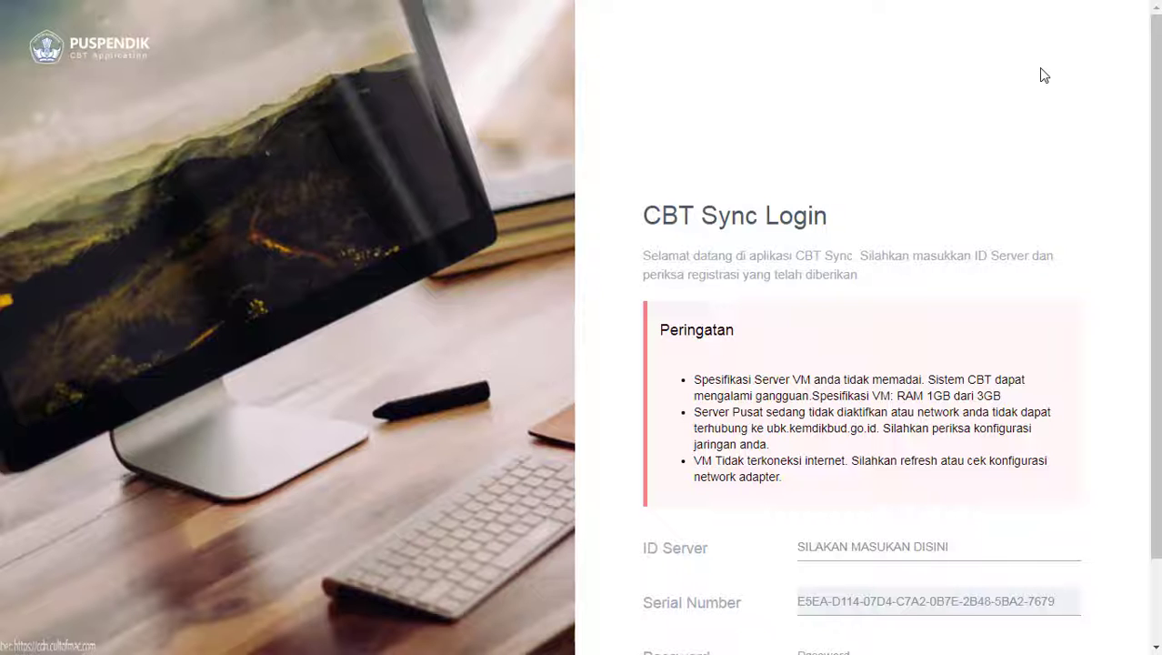
scroll(822, 135, "down", 1)
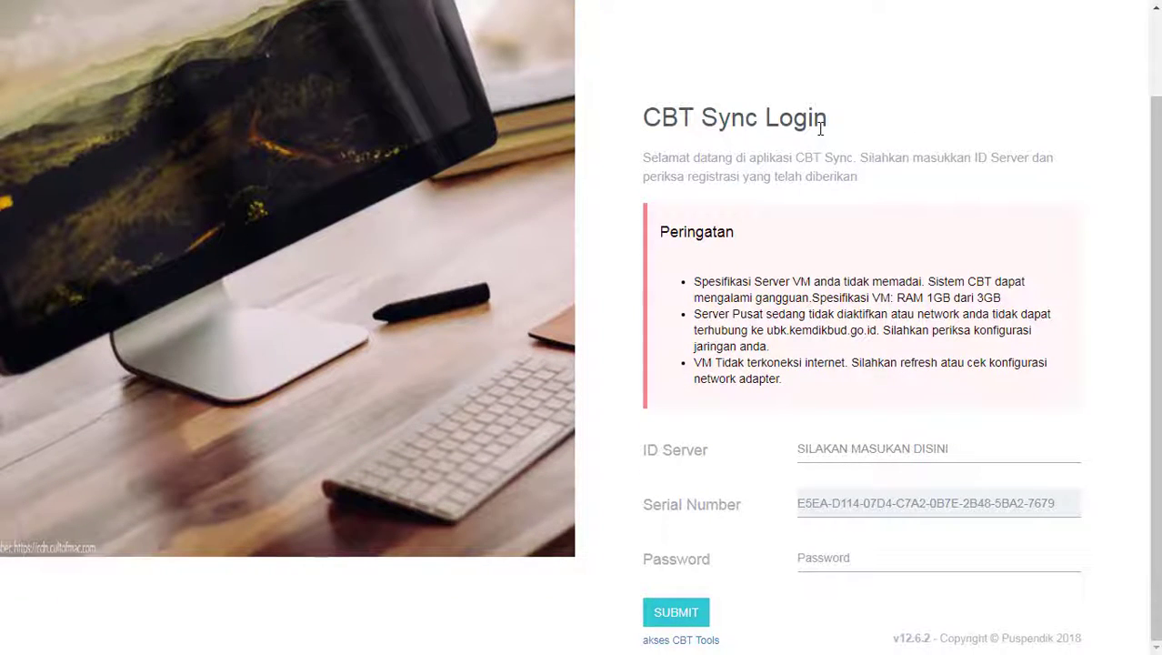
scroll(821, 127, "up", 1)
scroll(820, 125, "down", 1)
Step: Return to ExamBrowser Admin and stop the running SMK_SIMULASI_1 virtual machine, confirming the stop
key("super")
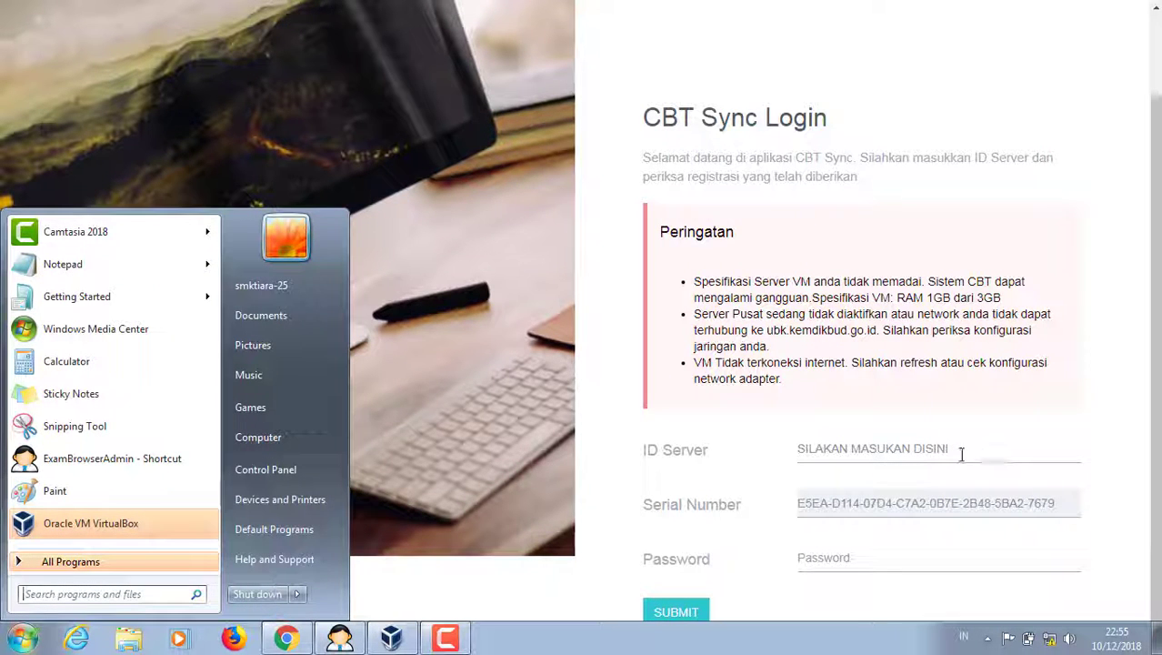
left_click(339, 642)
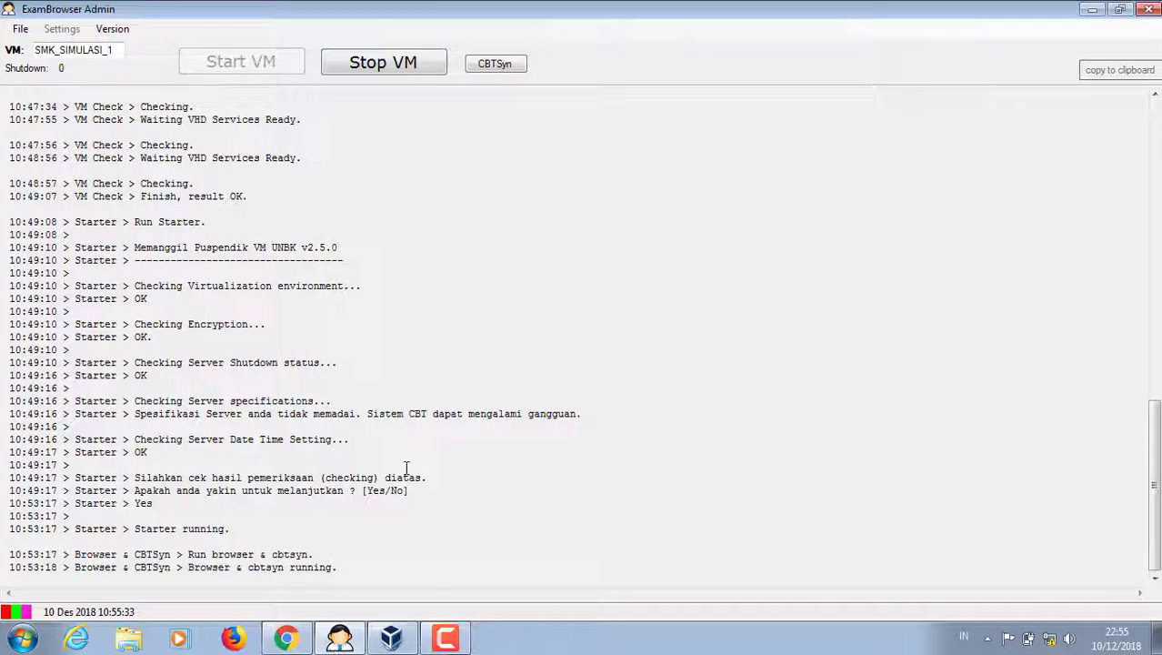
left_click(391, 66)
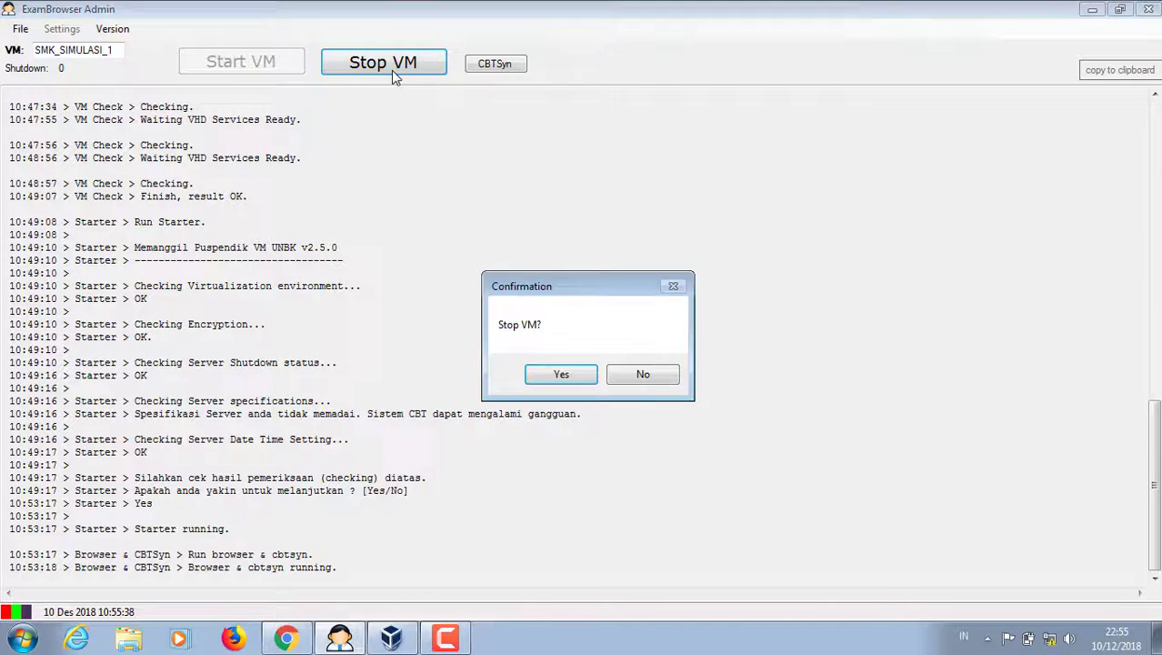
left_click(551, 375)
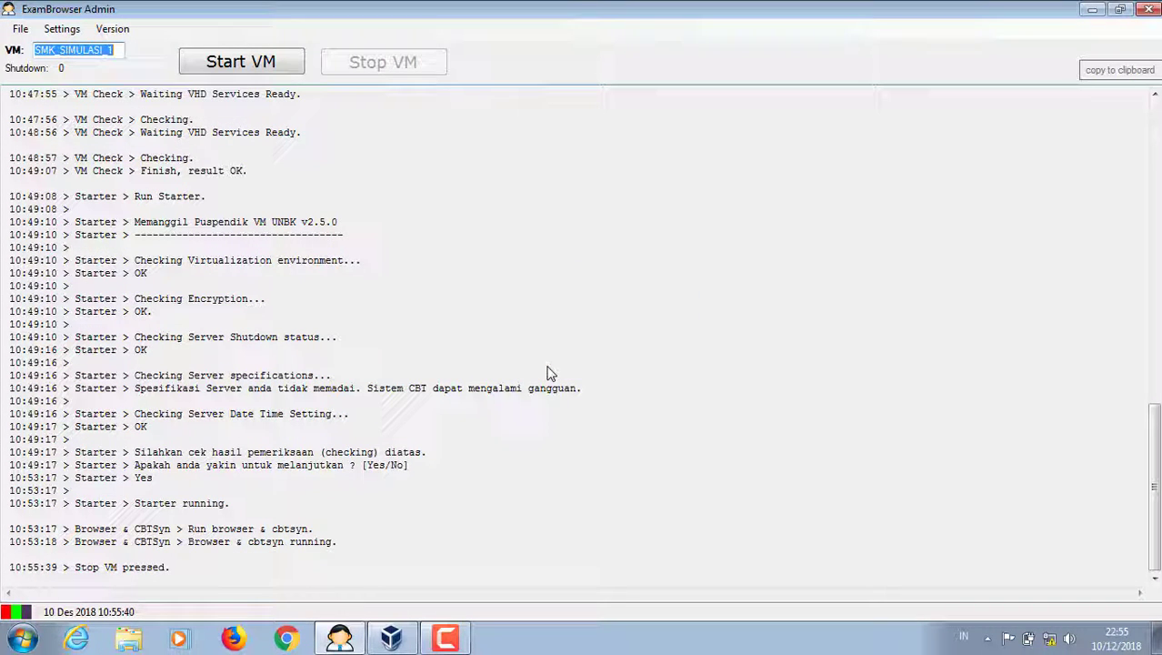